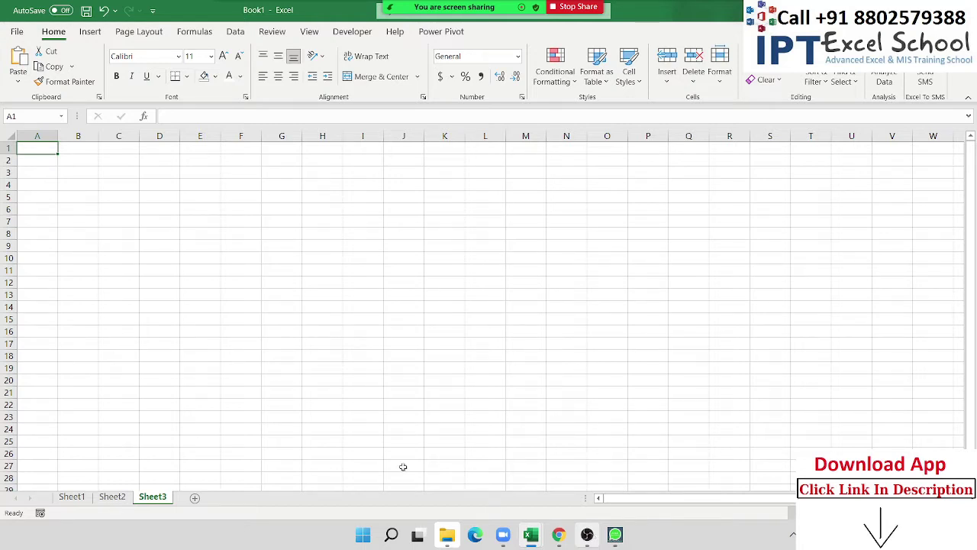
Go to the File start page and filter its workbook list to Pinned, showing only WT-MSG.
left_click(17, 32)
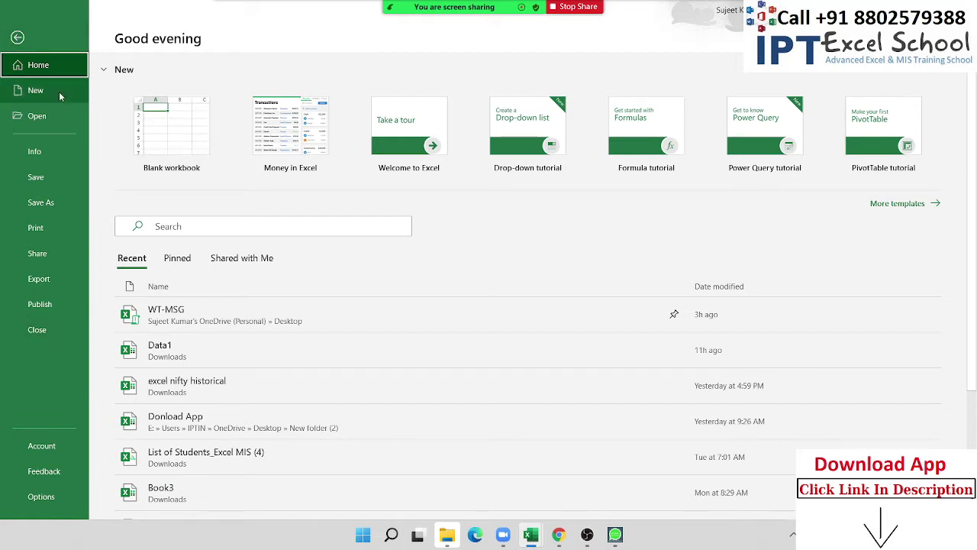
scroll(604, 271, "down", 4)
scroll(604, 271, "up", 4)
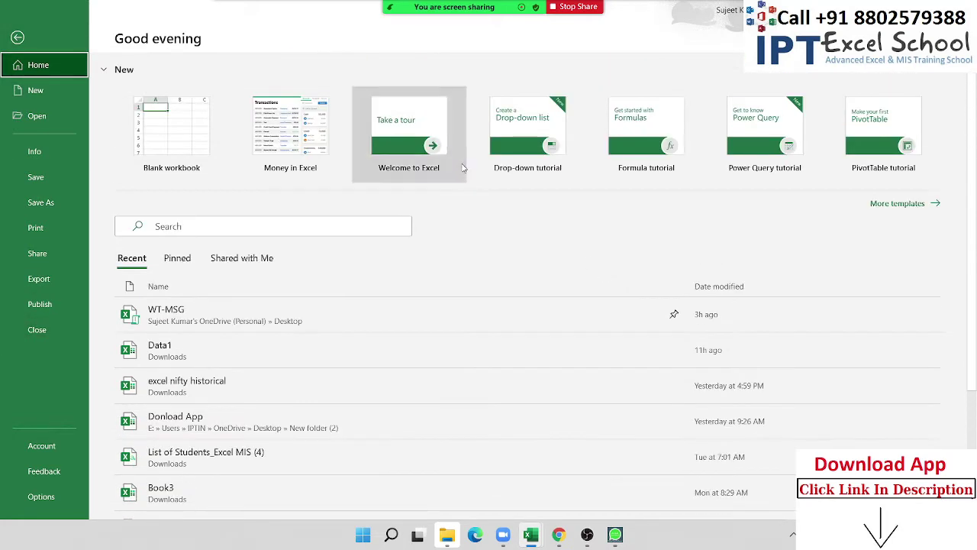
scroll(382, 321, "down", 1)
scroll(383, 320, "down", 3)
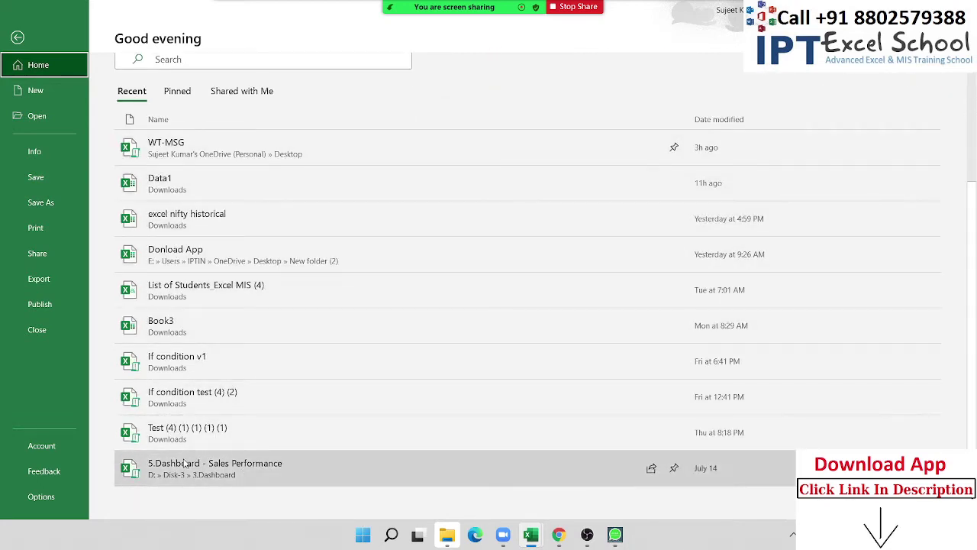
scroll(187, 443, "up", 2)
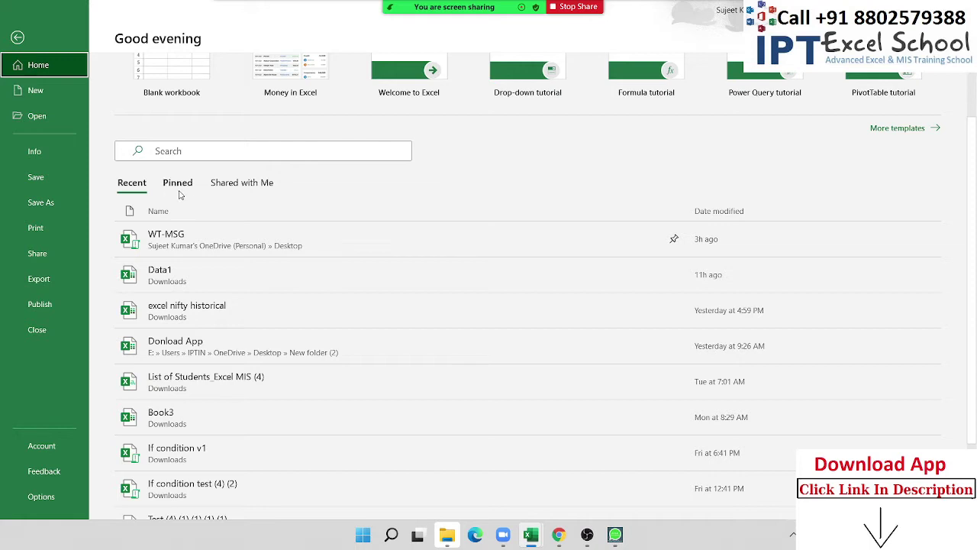
left_click(177, 184)
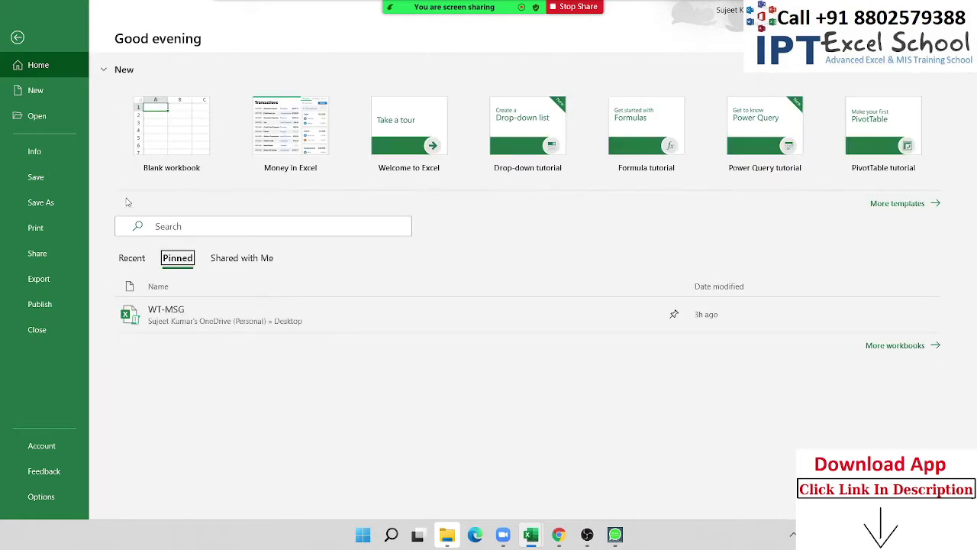
Browse the Open page's Recent workbooks, grouped Today, Yesterday and This Week below the pinned WT-MSG.
left_click(56, 121)
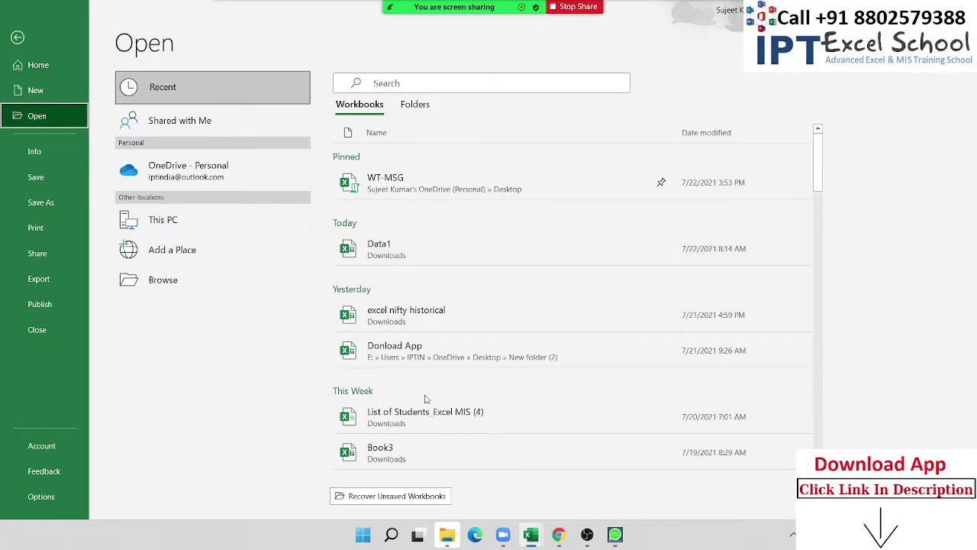
scroll(426, 400, "down", 3)
scroll(419, 404, "down", 2)
scroll(413, 401, "up", 3)
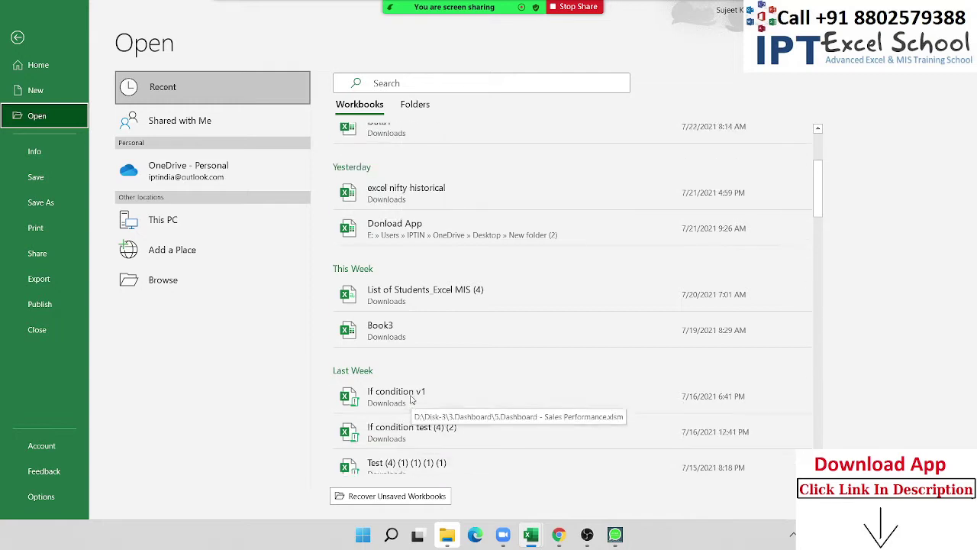
scroll(409, 393, "up", 2)
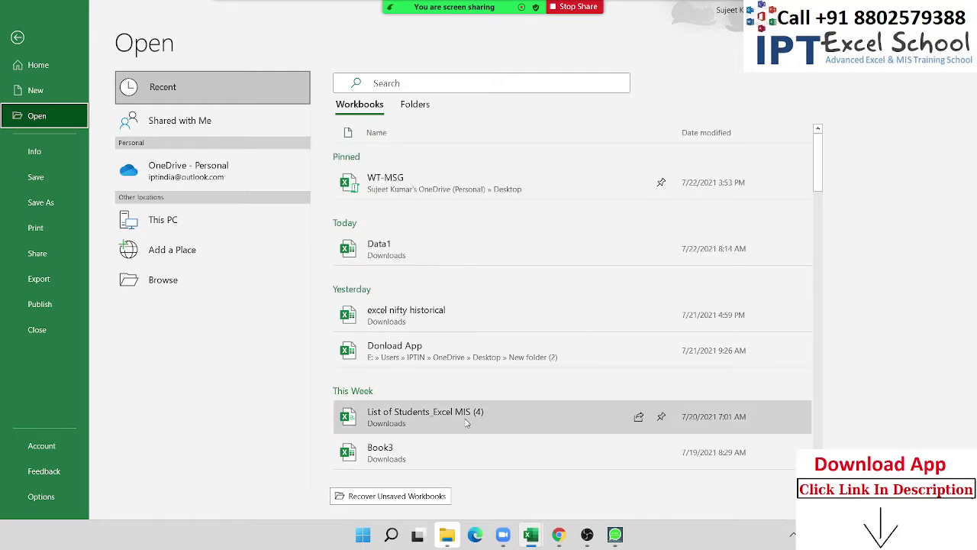
scroll(468, 420, "down", 4)
scroll(467, 422, "down", 3)
scroll(462, 420, "down", 3)
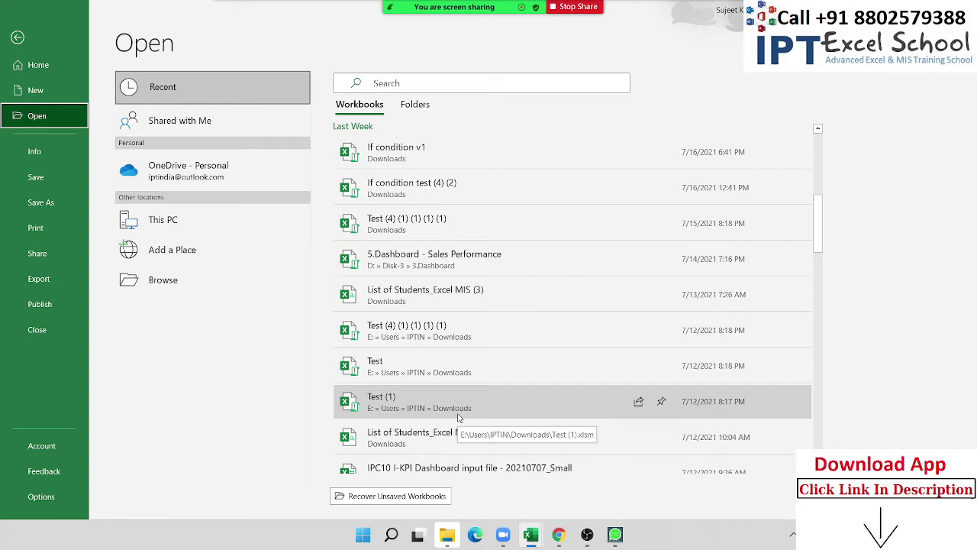
scroll(458, 418, "up", 1)
scroll(462, 412, "up", 2)
scroll(470, 403, "up", 2)
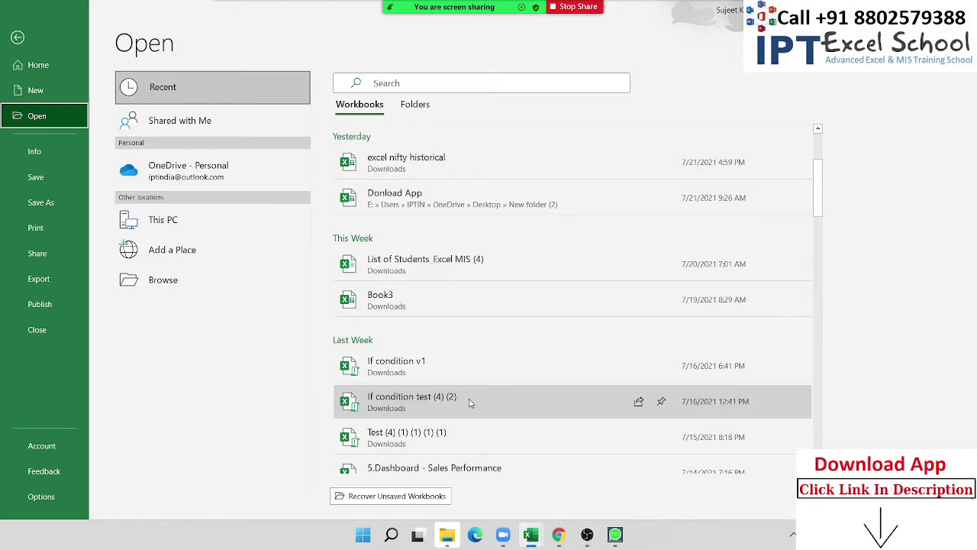
scroll(470, 402, "up", 2)
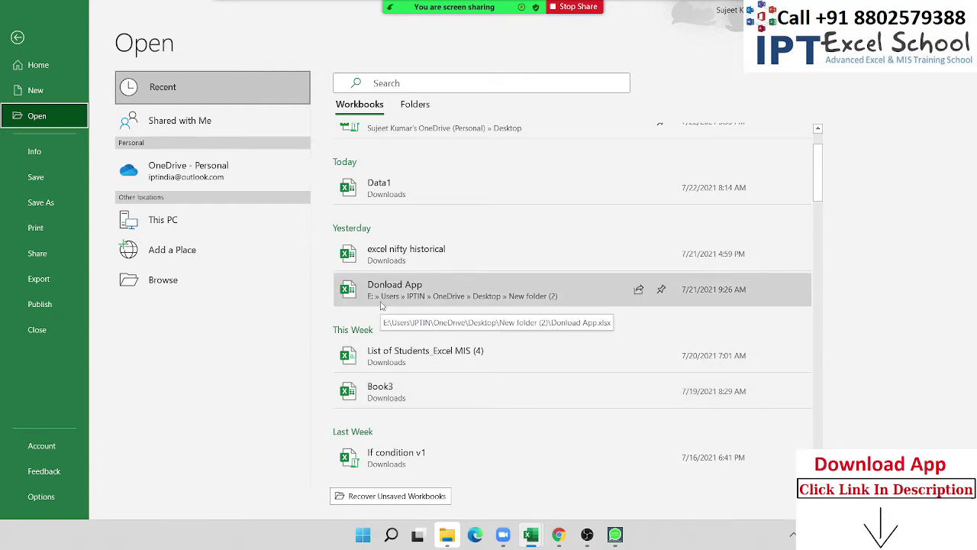
scroll(381, 305, "up", 2)
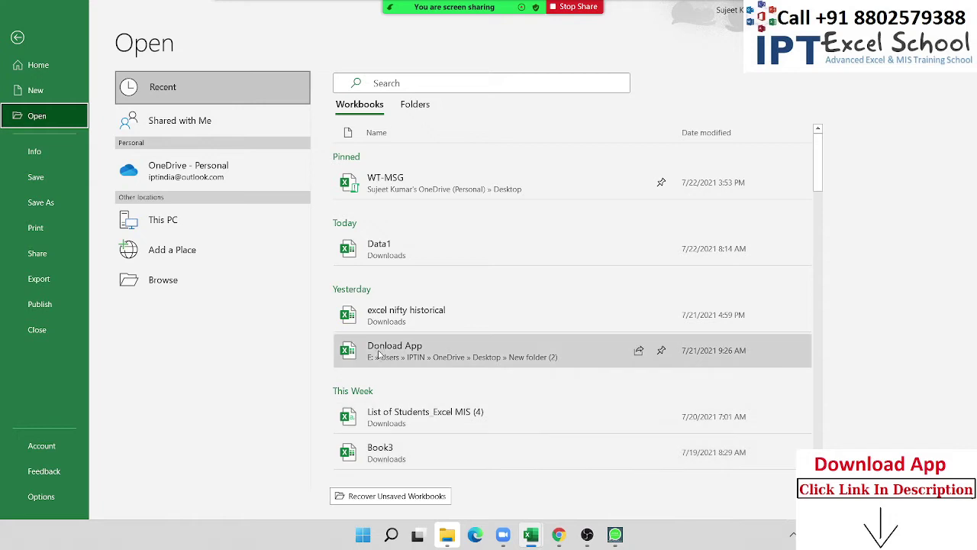
Pin the Donload App workbook next to WT-MSG, then bring up the New workbook templates page.
left_click(662, 351)
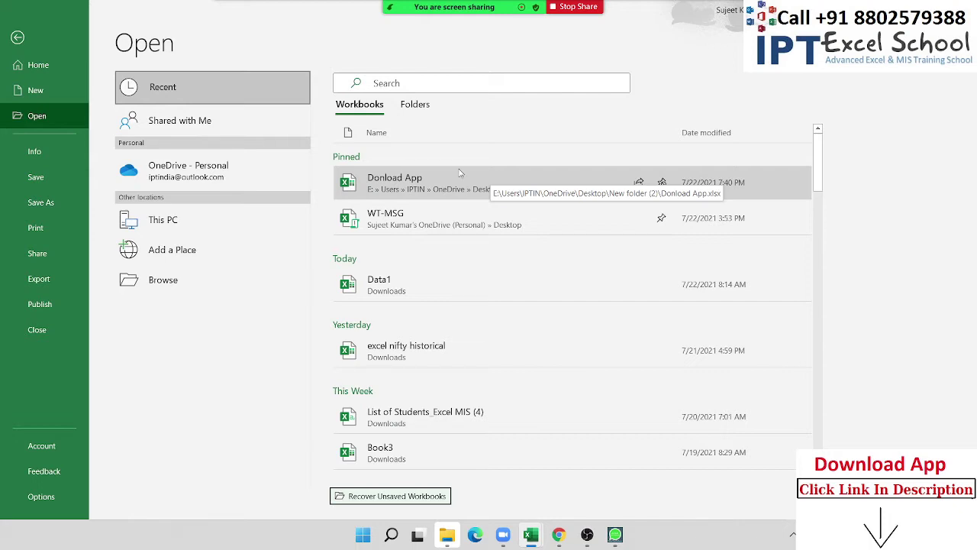
left_click(415, 104)
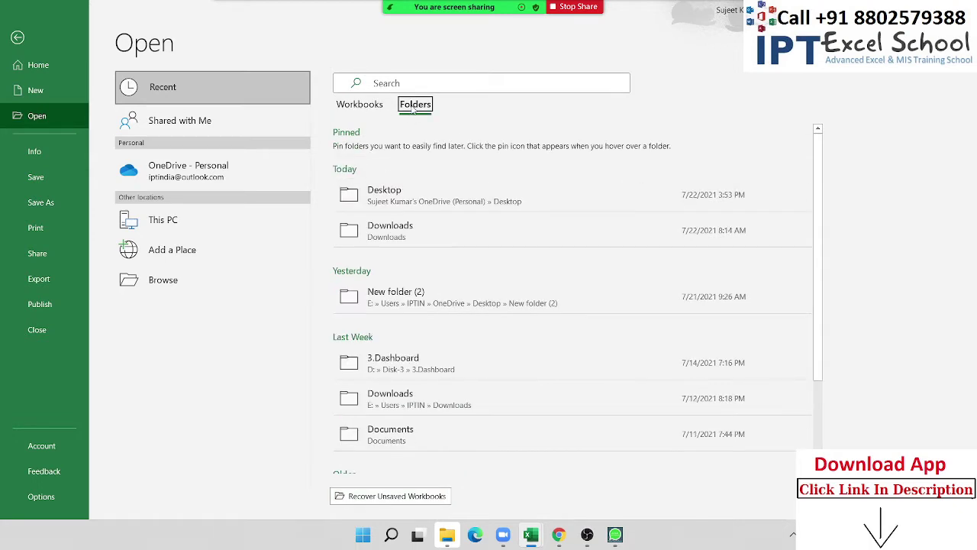
left_click(349, 109)
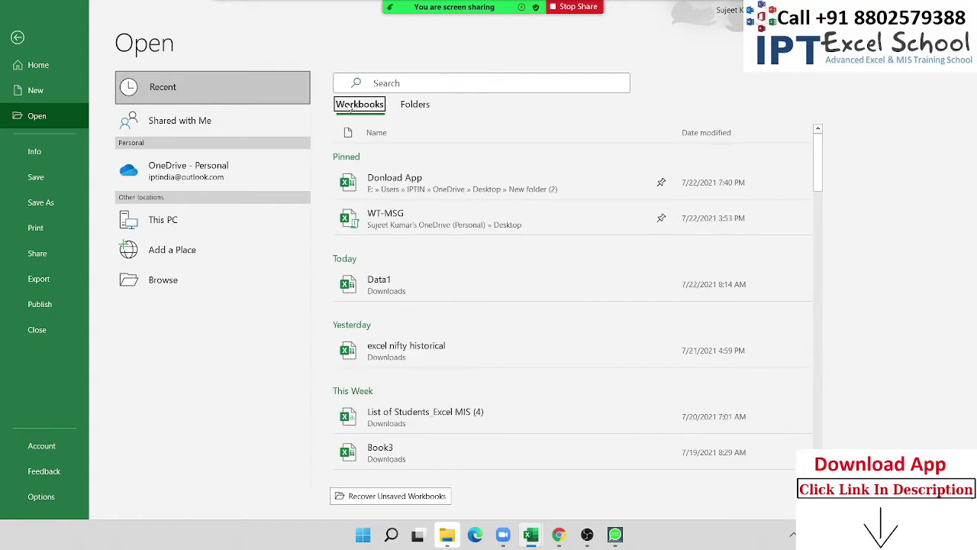
left_click(58, 89)
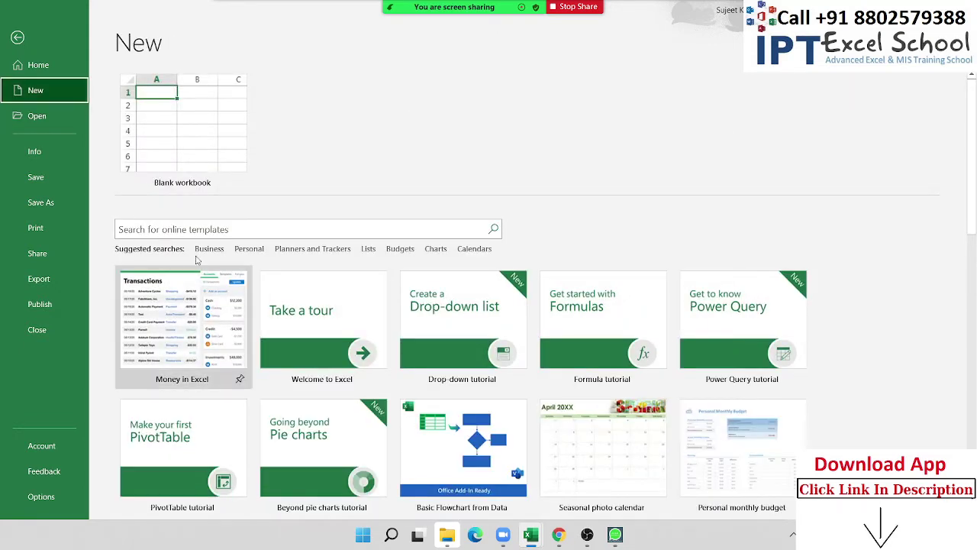
Return to Home, look through the Pinned and Shared with Me lists, and end on Recent workbooks.
left_click(33, 69)
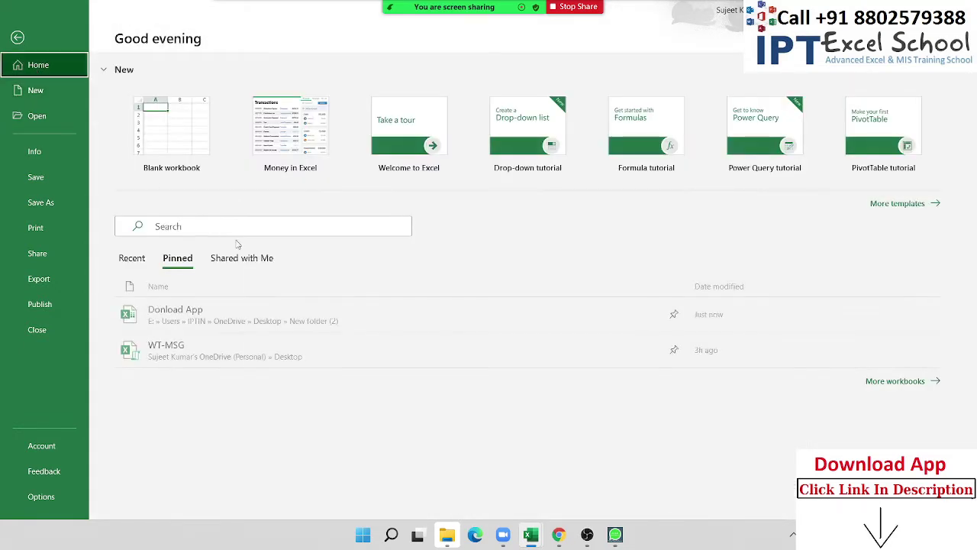
left_click(126, 259)
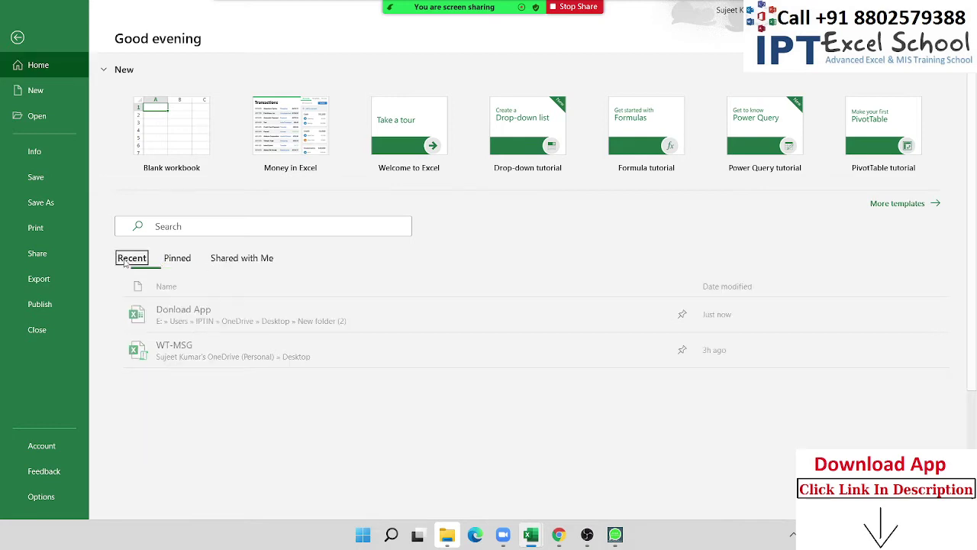
left_click(177, 259)
left_click(241, 258)
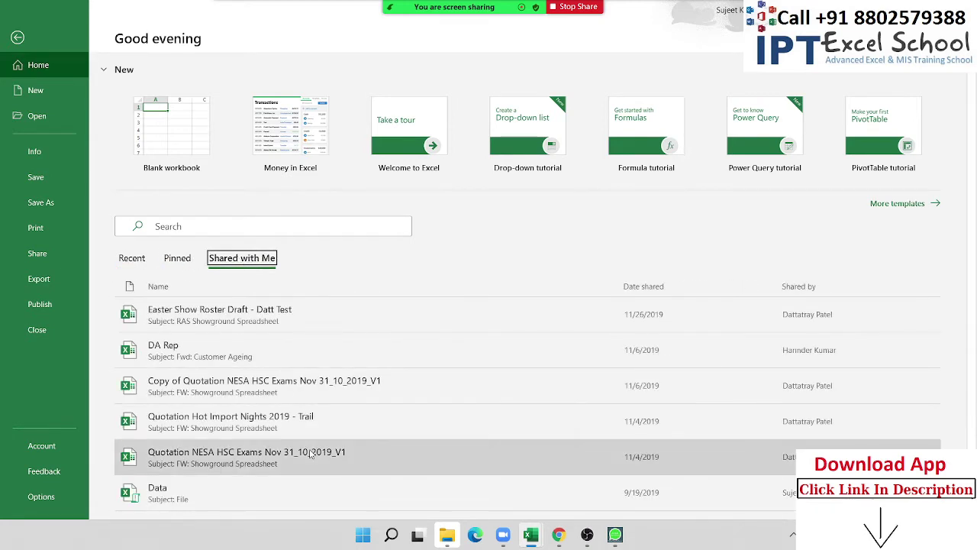
scroll(310, 455, "down", 1)
scroll(311, 450, "up", 1)
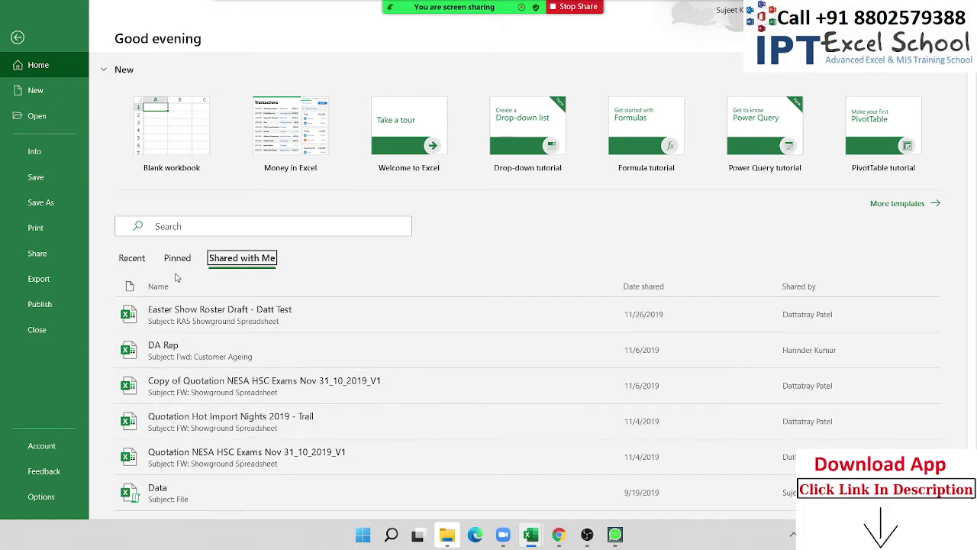
left_click(132, 258)
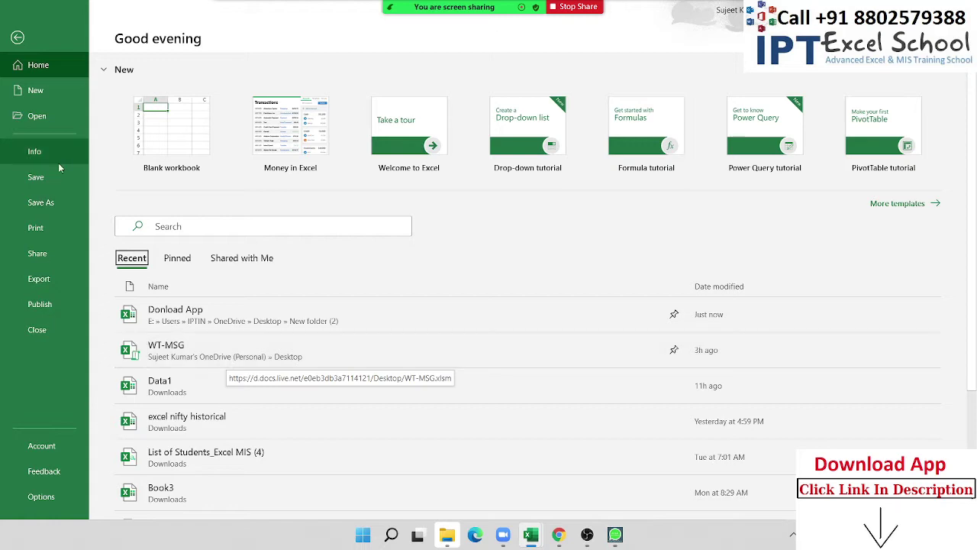
Browse the New page's templates (invoices, calendars, budgets) and put the cursor in the online template search box.
left_click(37, 109)
left_click(36, 98)
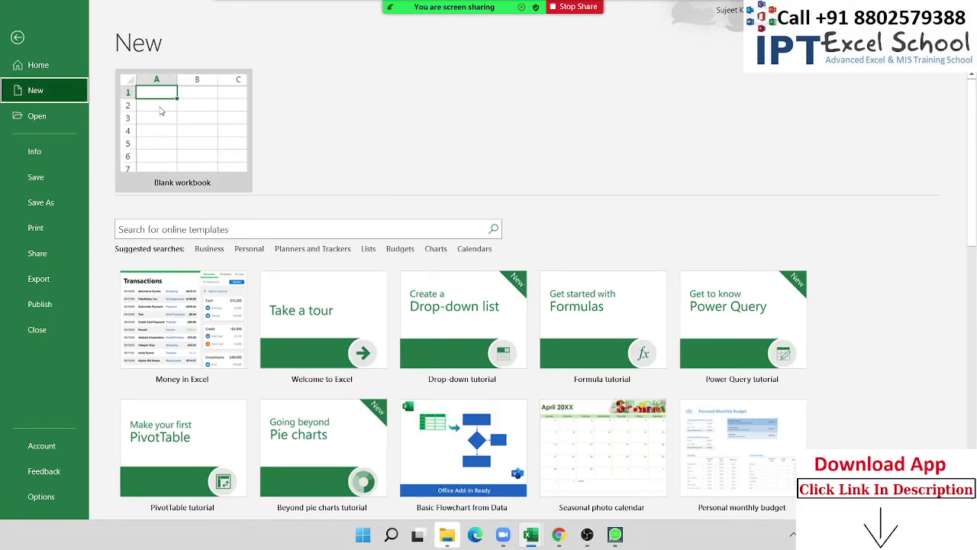
scroll(489, 344, "down", 5)
scroll(523, 366, "down", 5)
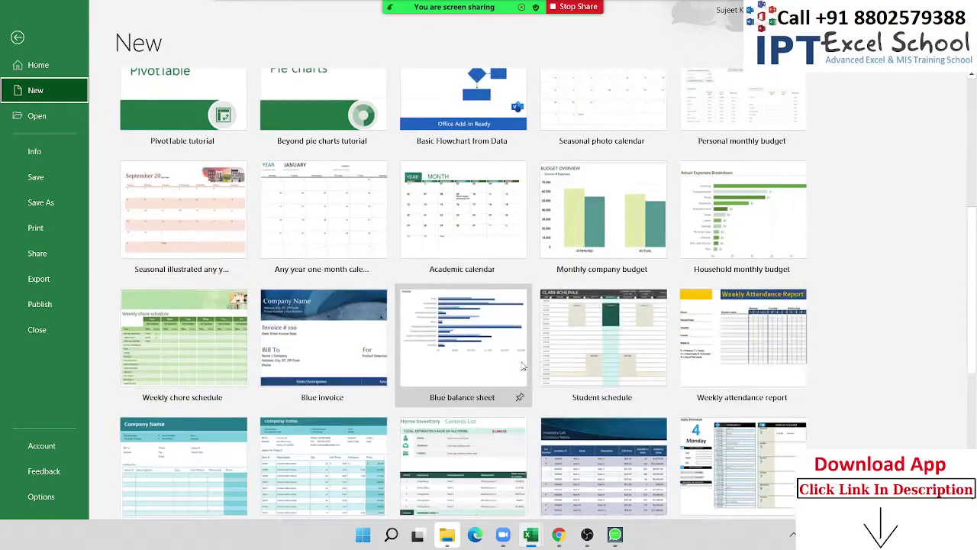
scroll(523, 367, "down", 3)
scroll(522, 369, "down", 2)
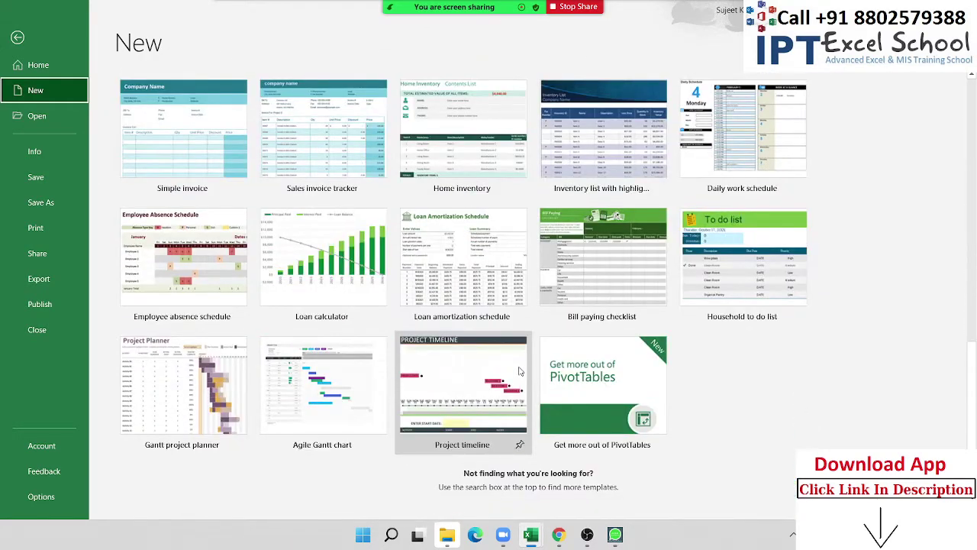
scroll(489, 363, "up", 4)
scroll(469, 382, "up", 5)
scroll(469, 305, "up", 1)
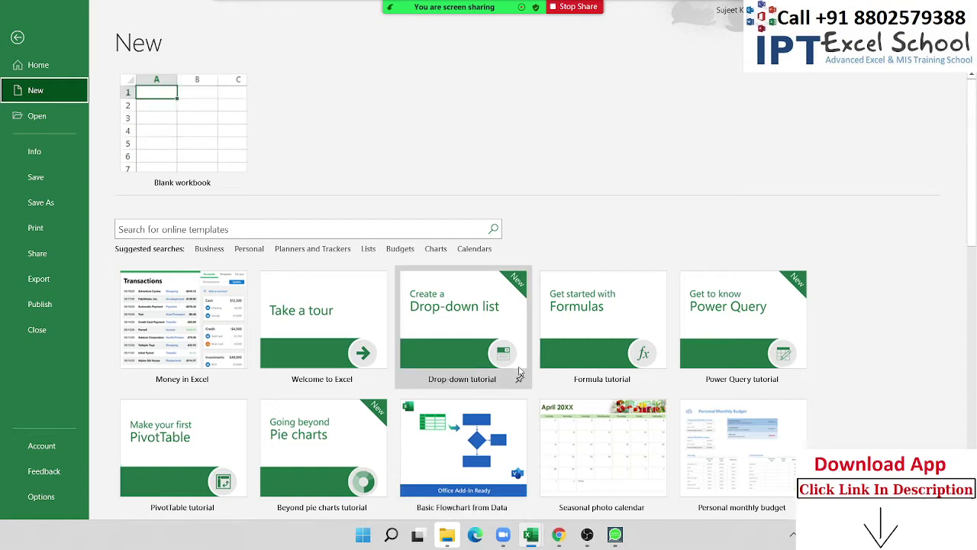
left_click(220, 227)
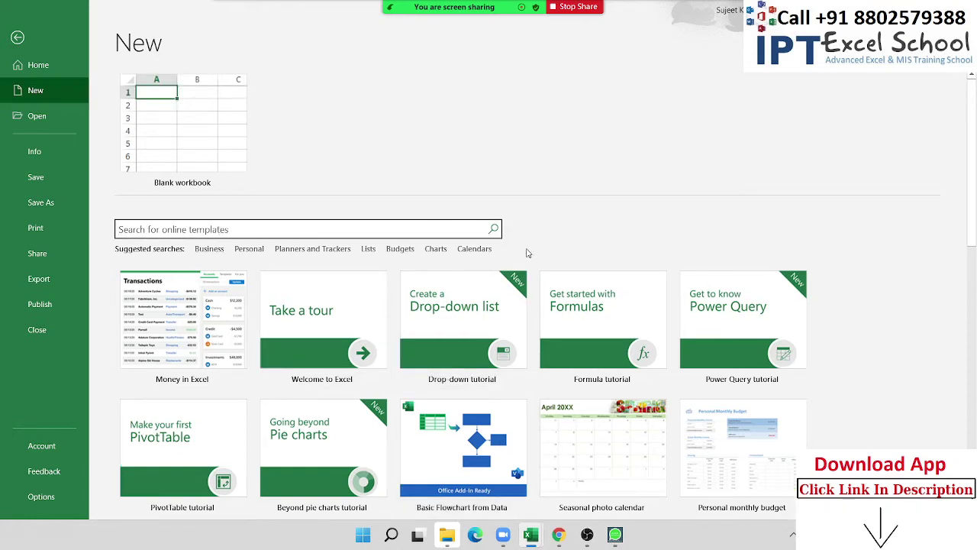
Search the online templates for 'bill' to list invoice and billing templates.
type("bill")
key("Return")
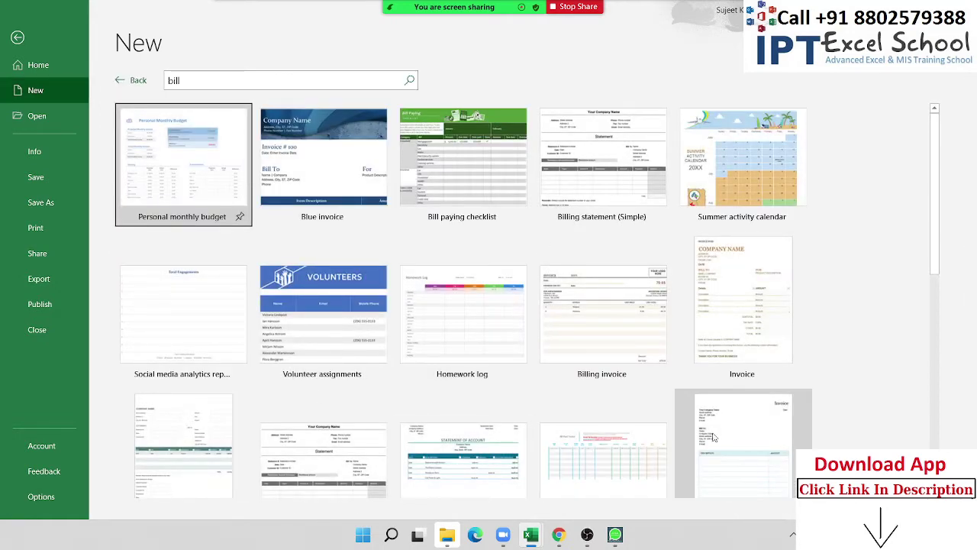
scroll(687, 427, "down", 1)
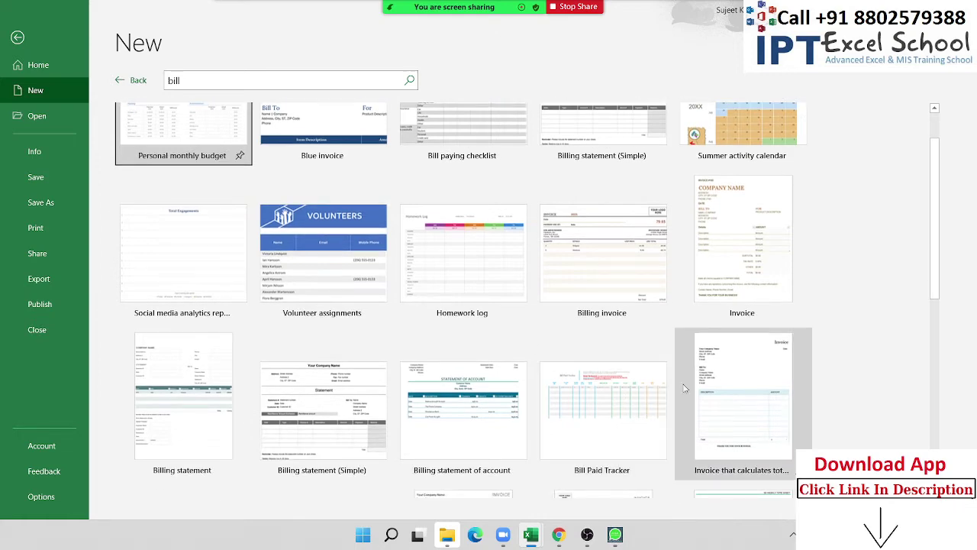
scroll(667, 447, "down", 1)
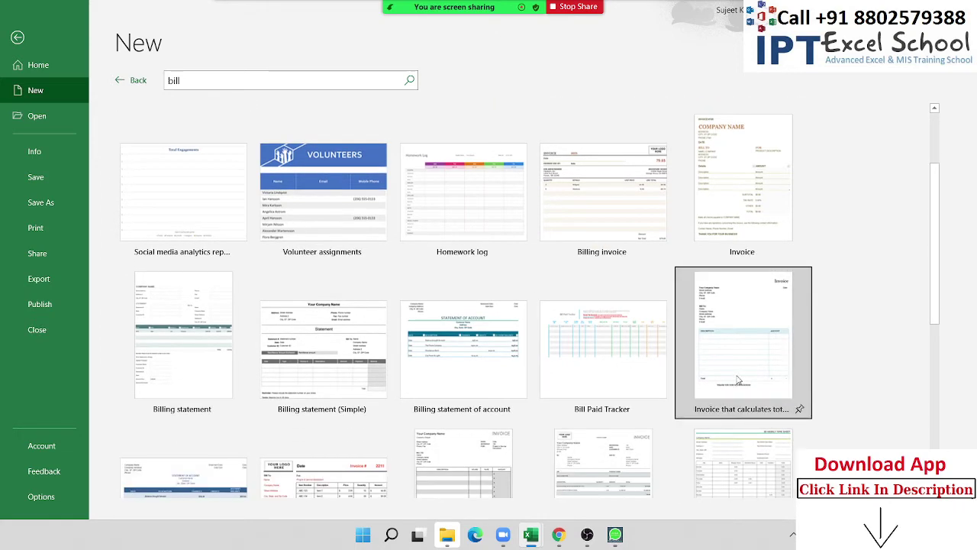
Preview the simple invoice template, close it, then preview Service invoice with tax calculations.
left_click(766, 382)
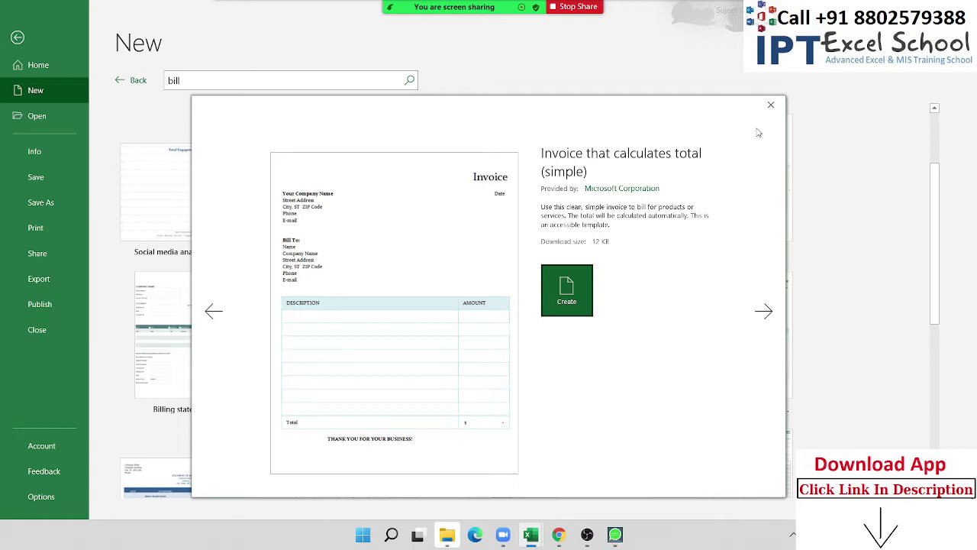
left_click(771, 105)
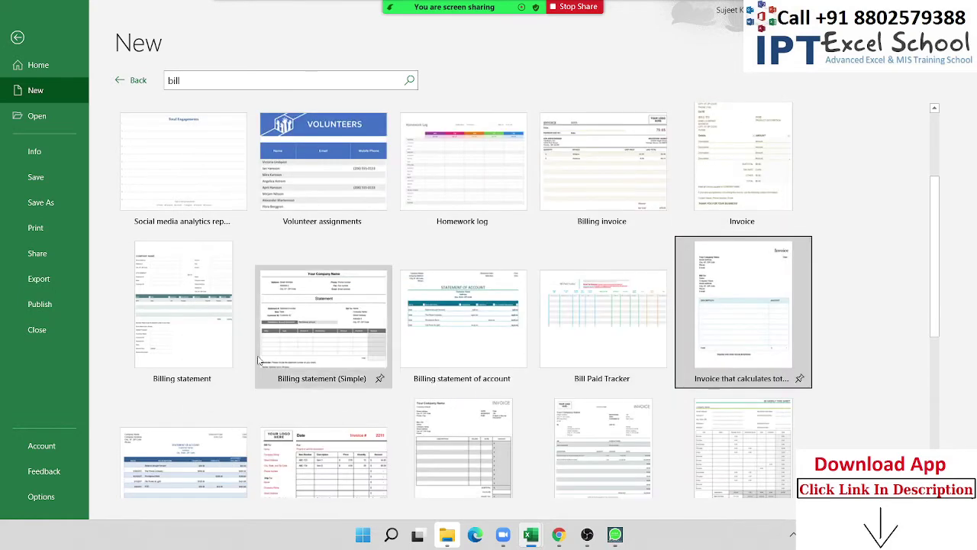
scroll(332, 383, "down", 2)
scroll(473, 343, "down", 1)
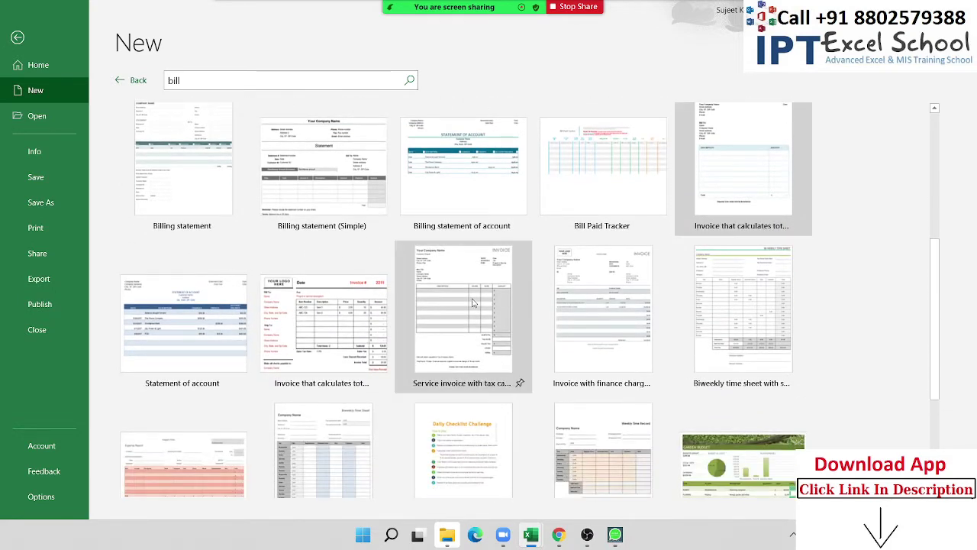
left_click(472, 303)
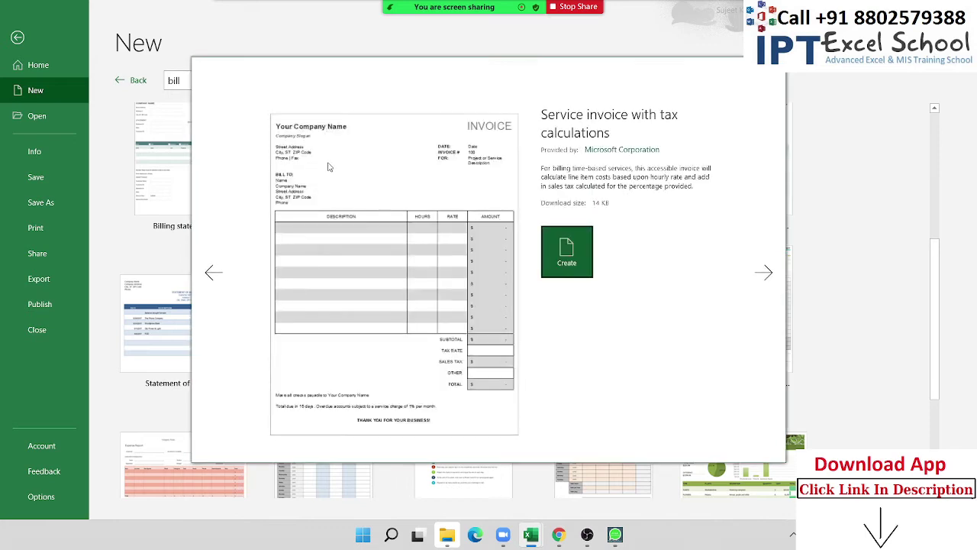
Create a workbook from the Service invoice with tax calculations template and select B1:E6.
left_click(581, 273)
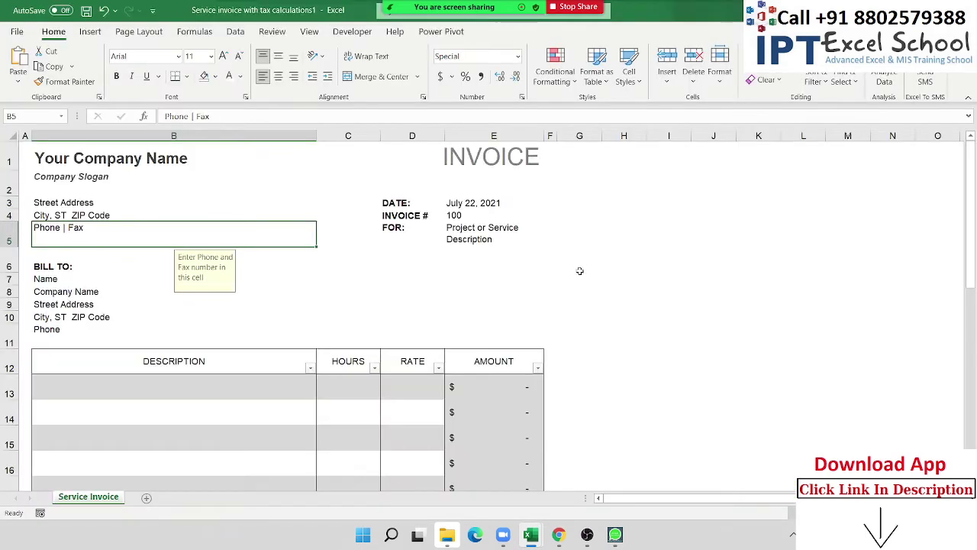
left_click_drag(497, 269, 77, 158)
scroll(324, 285, "down", 2)
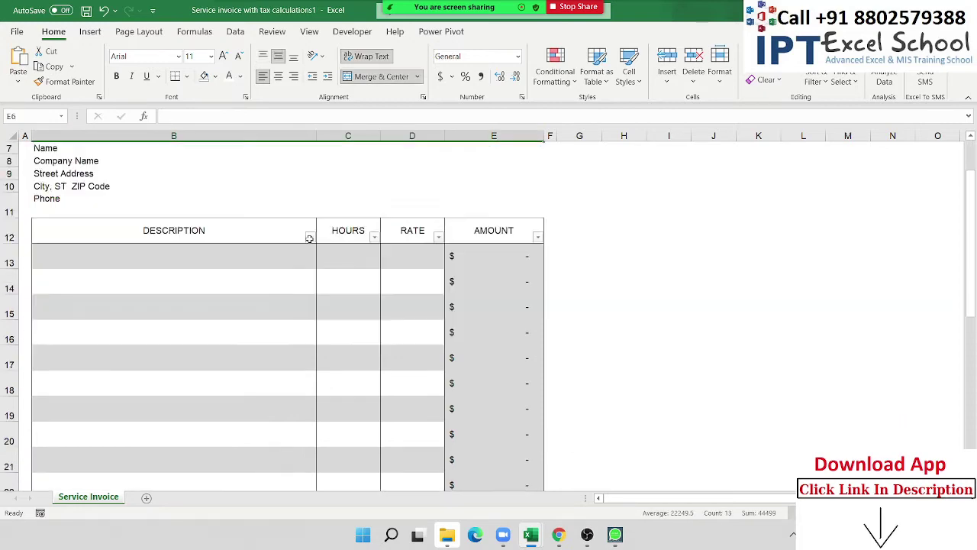
scroll(325, 285, "down", 4)
scroll(325, 285, "up", 6)
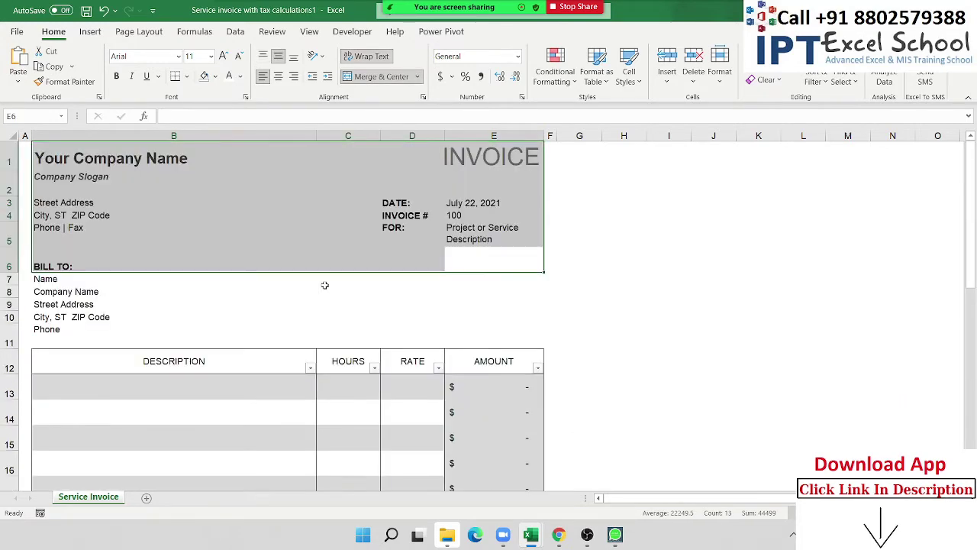
Check the invoice's print preview, then return to the backstage Home page.
key("ctrl+p")
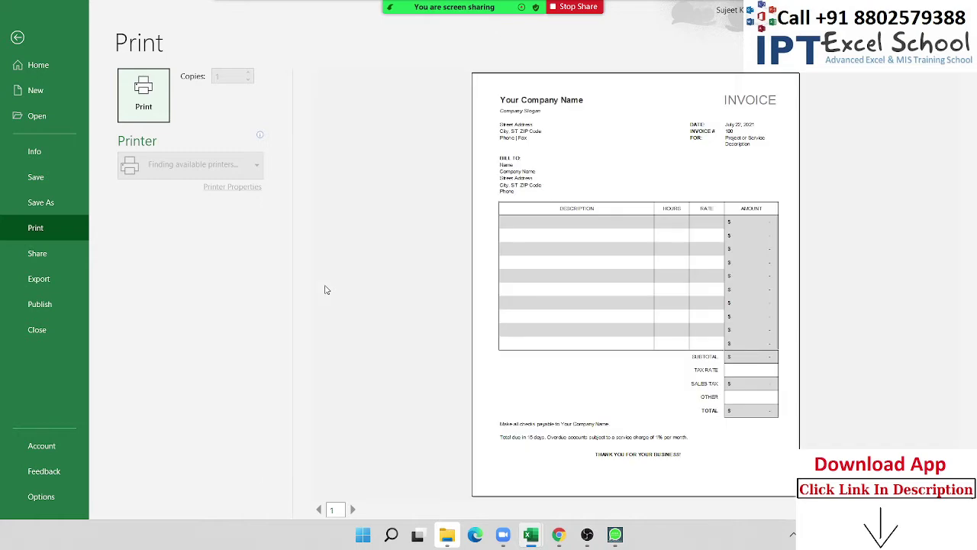
key("Escape")
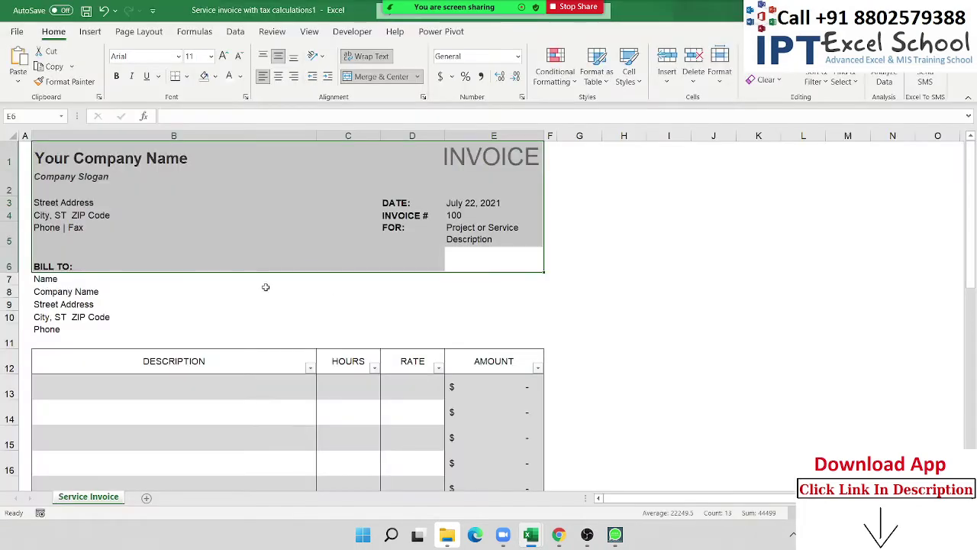
left_click(18, 32)
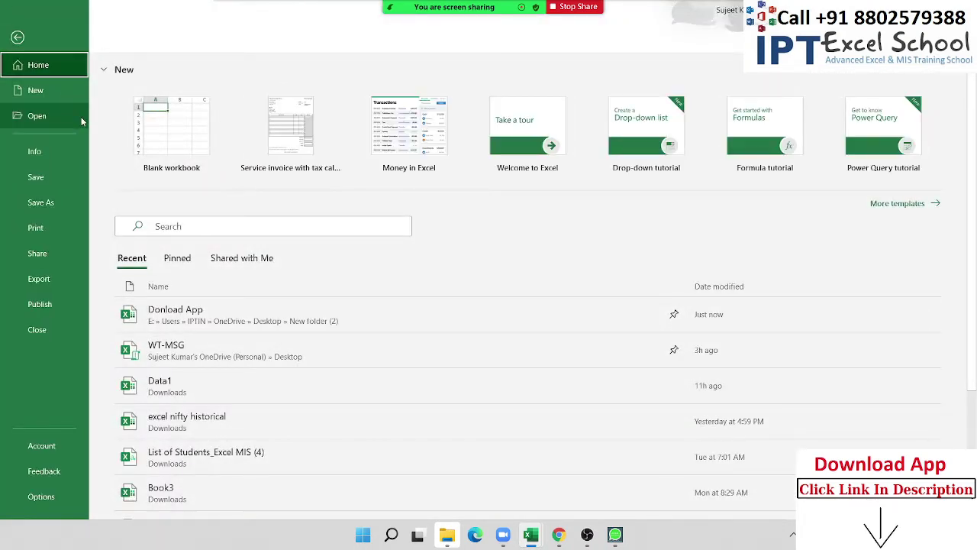
Search online templates for 'balance sheet' and create Balance sheet1 from the Balance sheet template.
left_click(77, 97)
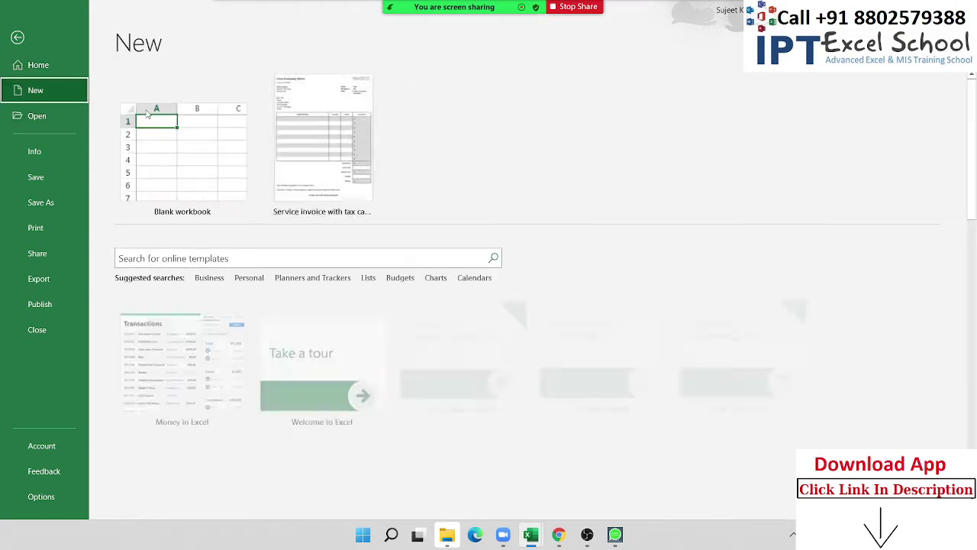
left_click(225, 259)
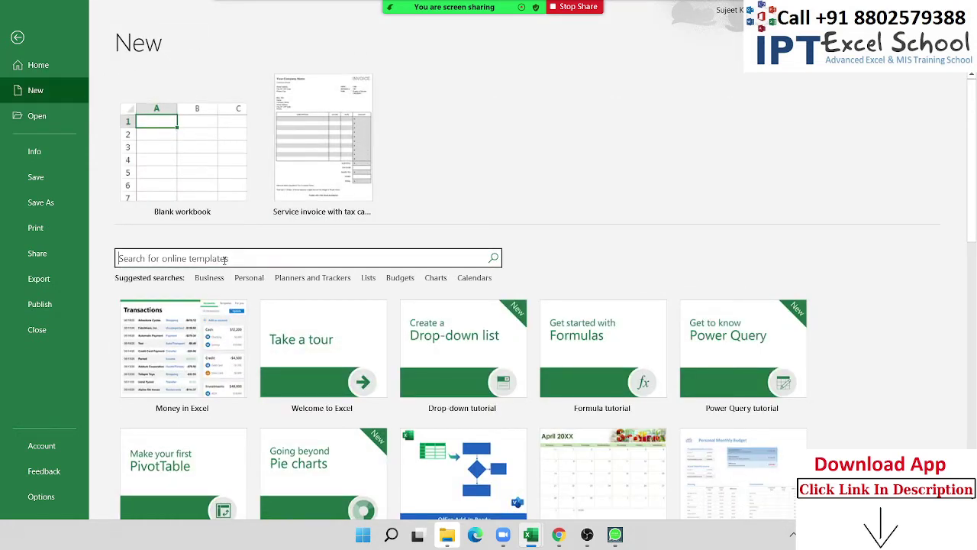
type("ba")
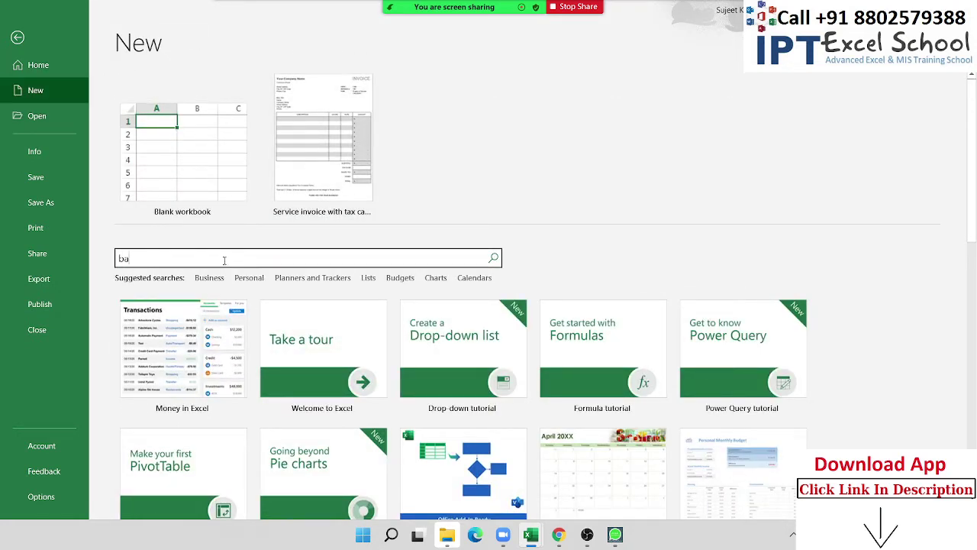
type("lanc")
type("e sheet")
key("Return")
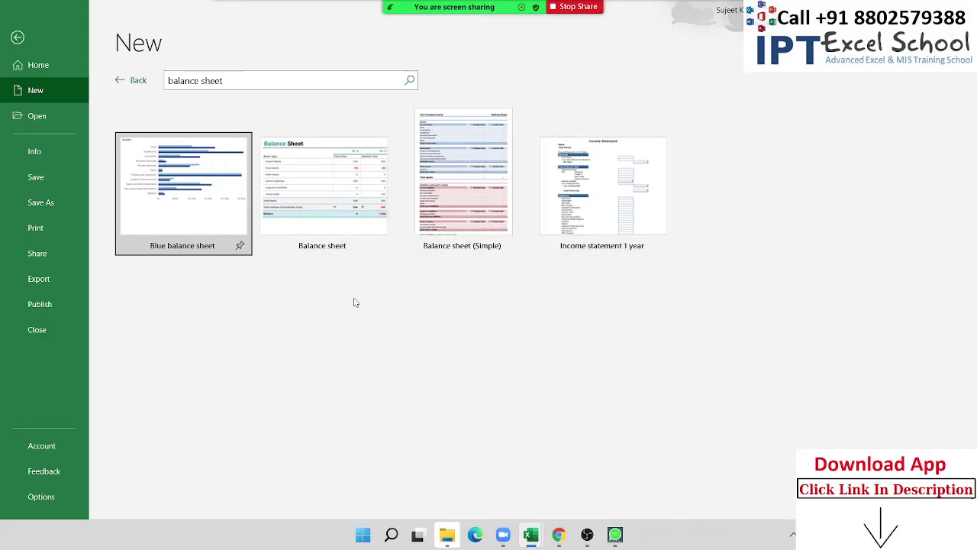
left_click(318, 195)
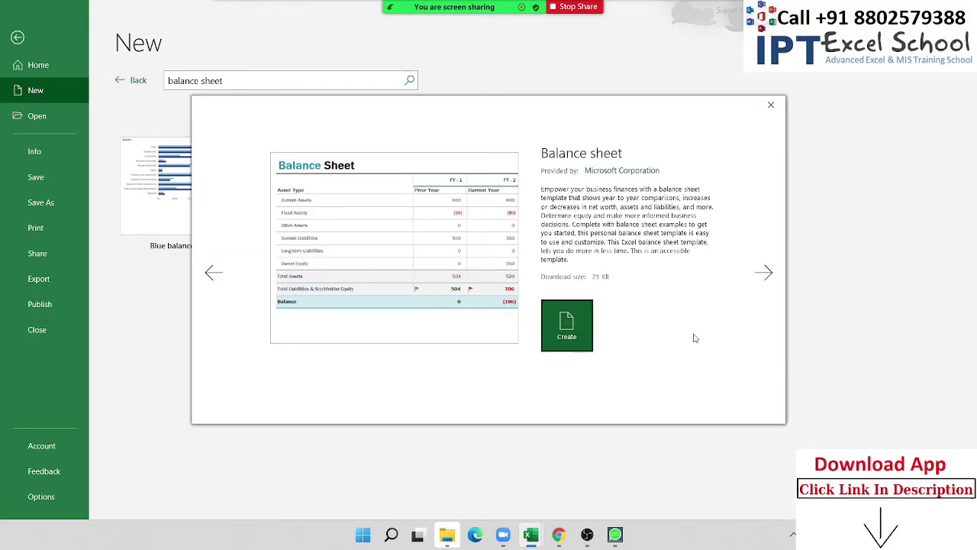
left_click(588, 342)
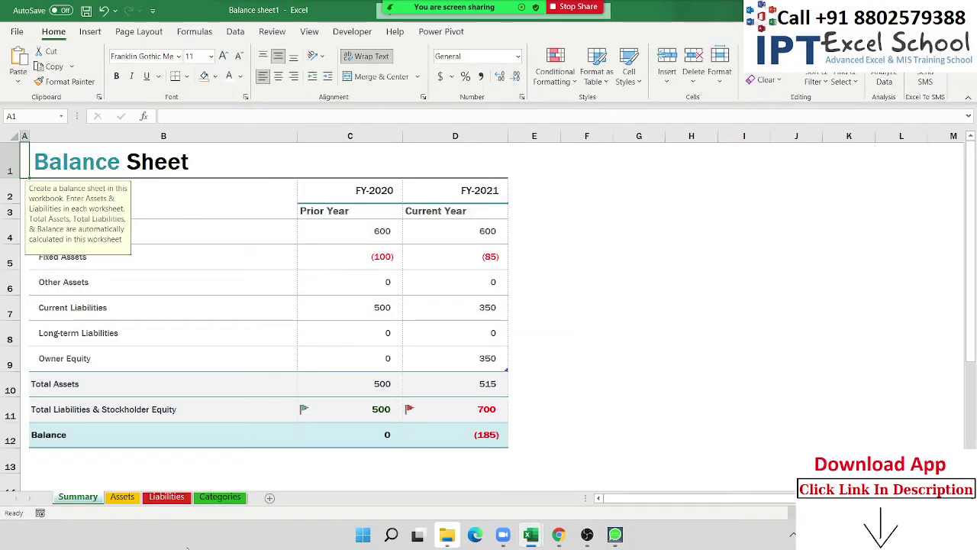
left_click(145, 321)
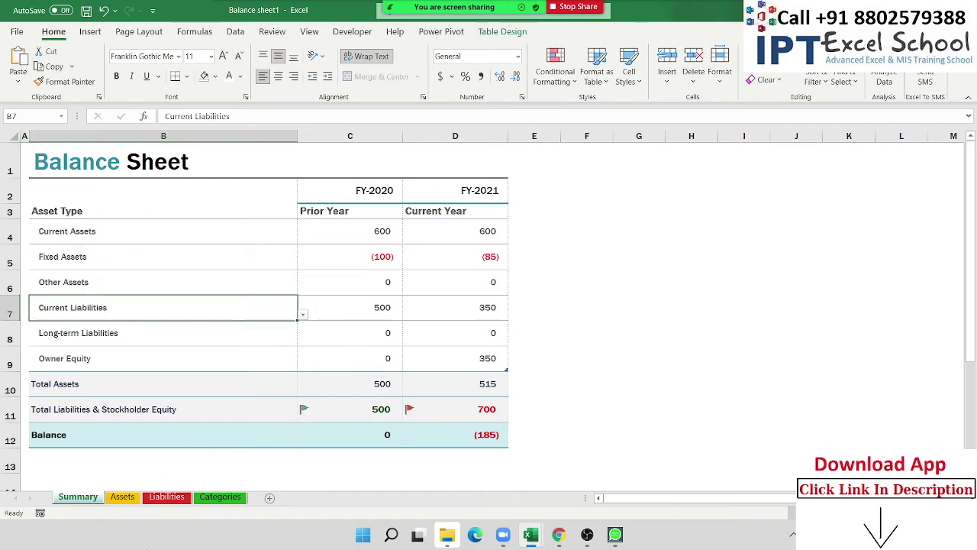
left_click(123, 497)
left_click(166, 497)
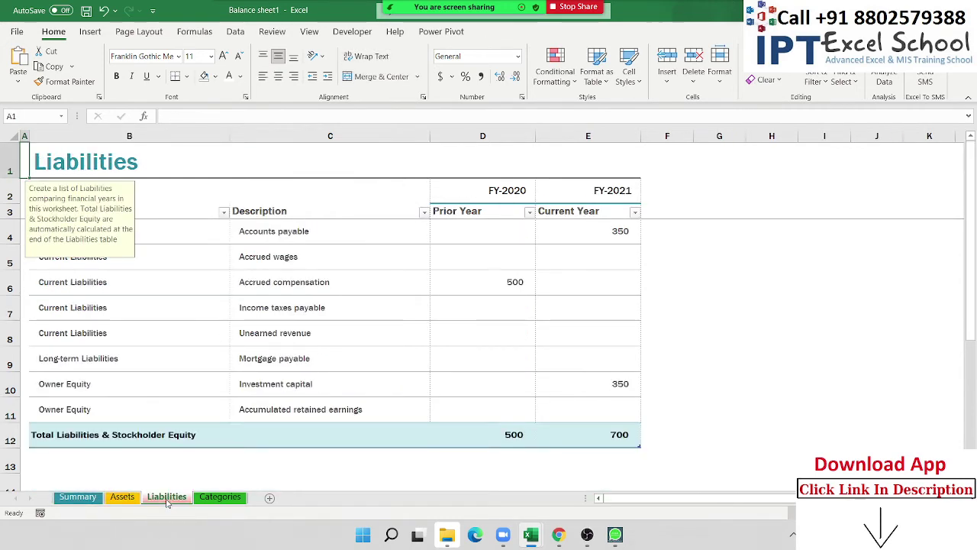
left_click(217, 497)
left_click(167, 497)
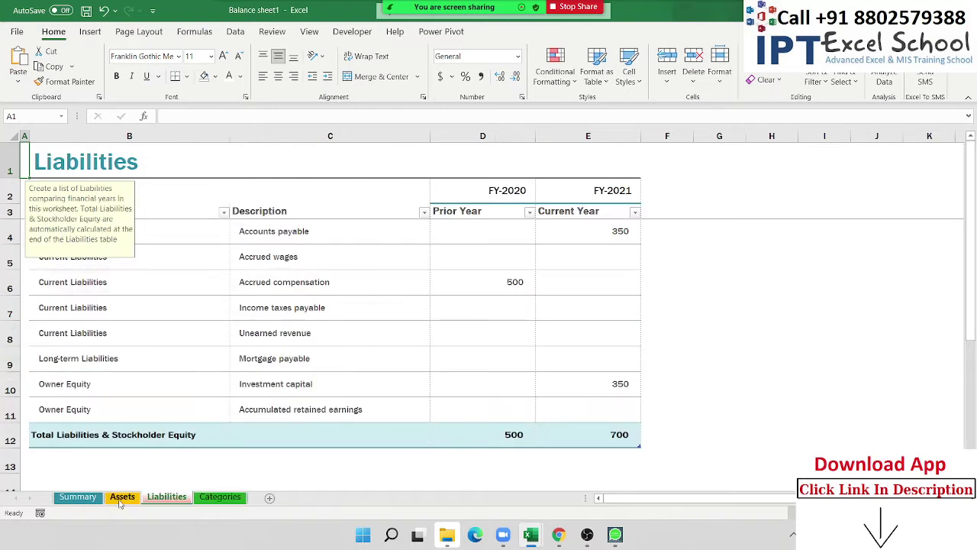
mouse_move(477, 236)
left_mouse_down()
mouse_move(592, 359)
mouse_move(591, 423)
left_mouse_up()
left_click(77, 497)
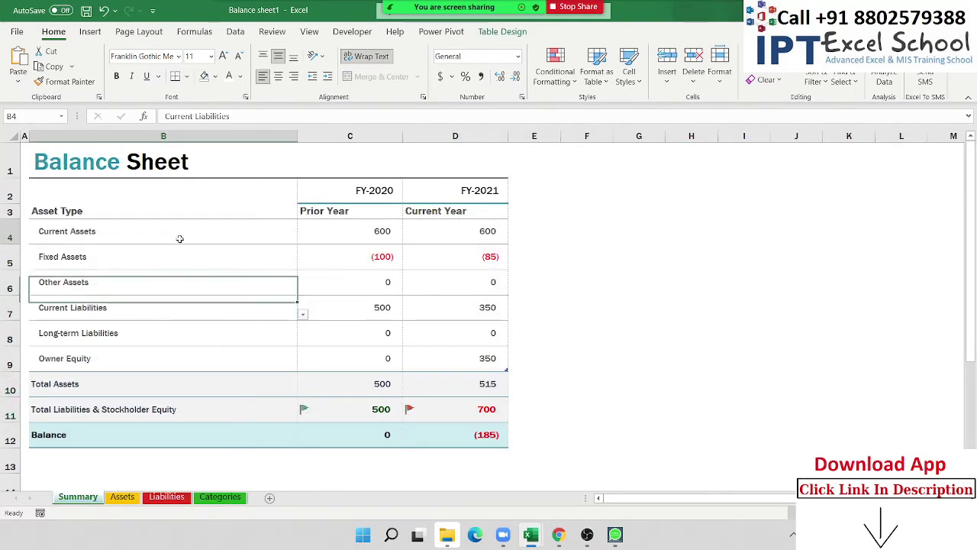
left_click_drag(179, 239, 385, 348)
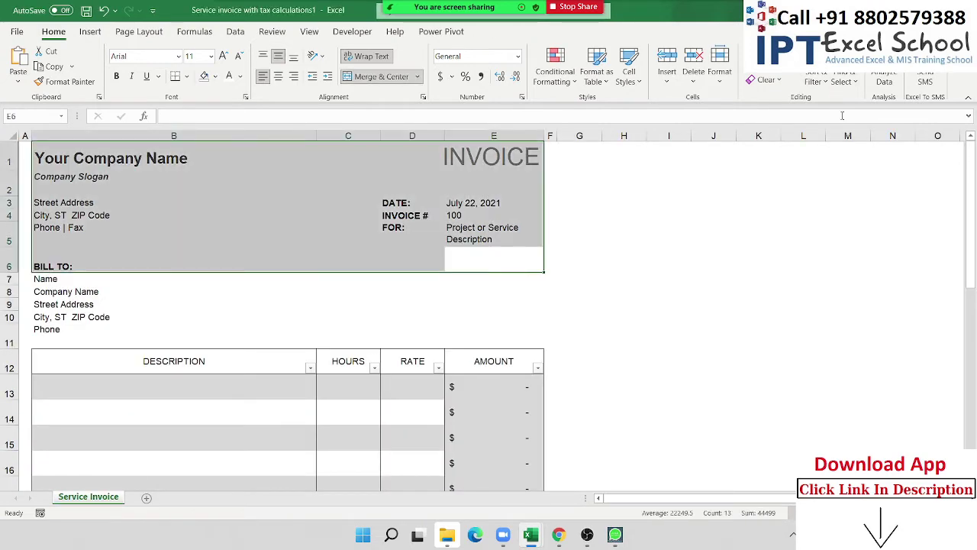
Close the service invoice workbook with Ctrl+W and choose Don't Save.
key("ctrl+w")
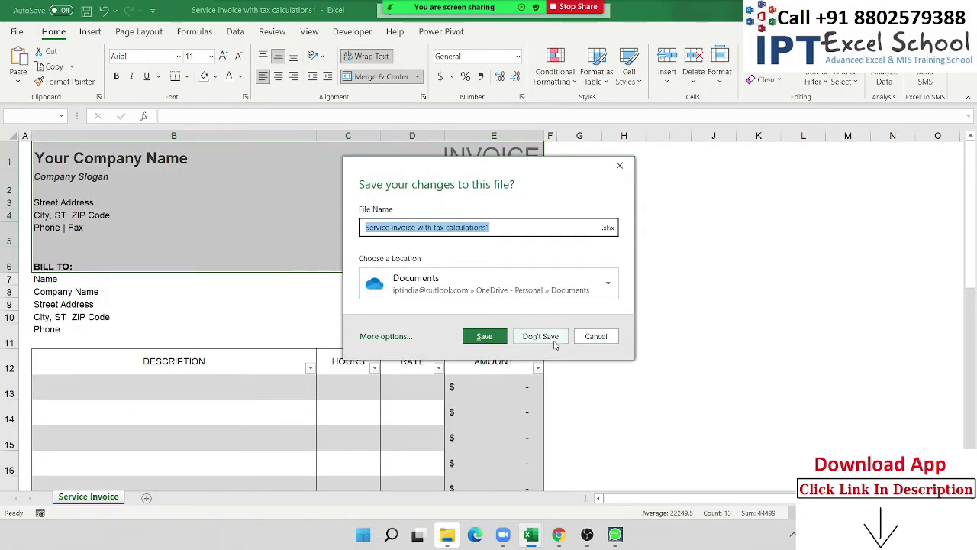
left_click(544, 339)
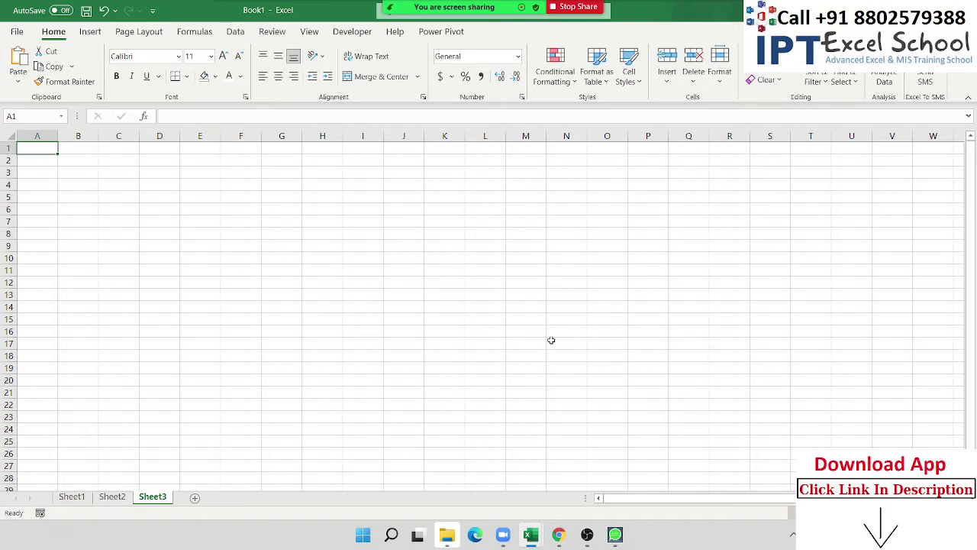
Create a blank workbook and enter the title 'Daily Report - Cash 2021' in merged cells A1:H3.
left_click(17, 32)
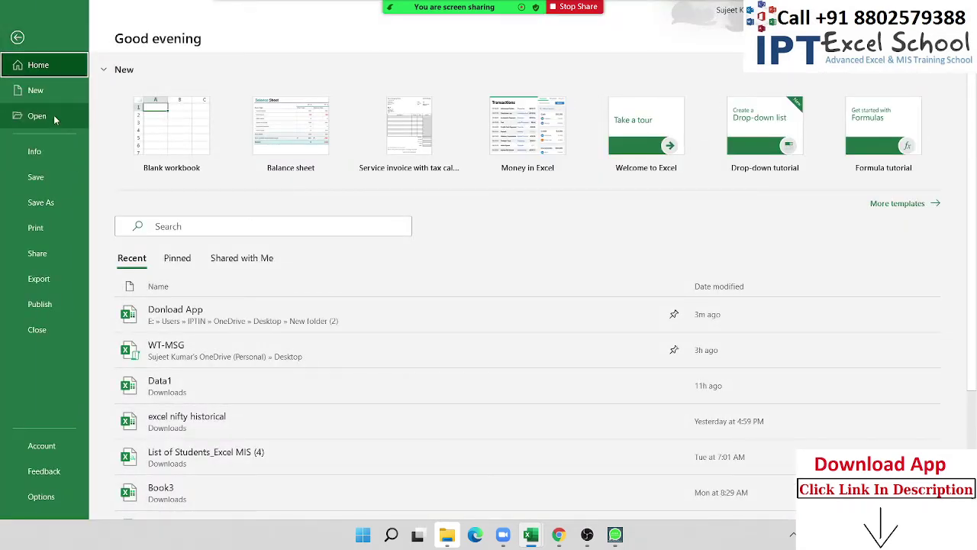
left_click(162, 109)
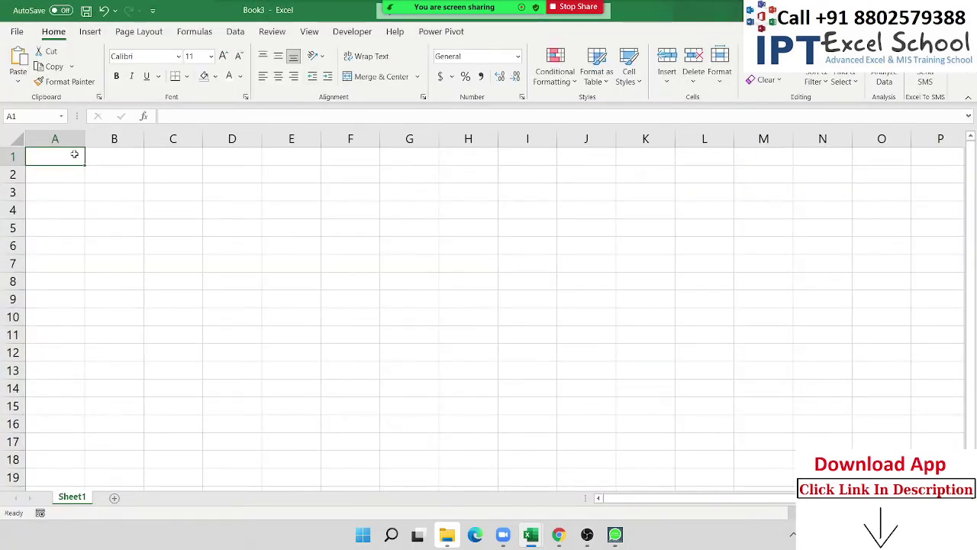
mouse_move(72, 152)
left_mouse_down()
mouse_move(489, 178)
mouse_move(488, 195)
left_mouse_up()
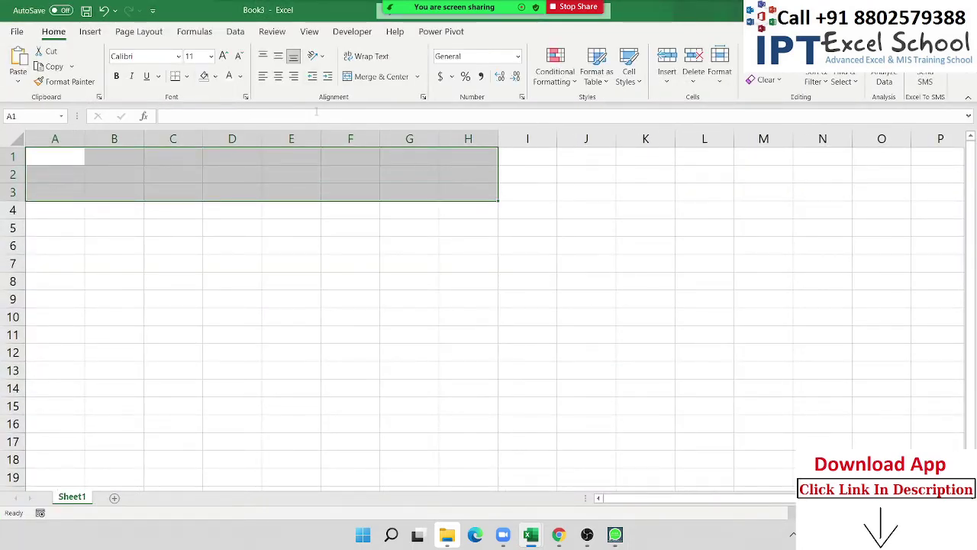
left_click(357, 79)
type("Da")
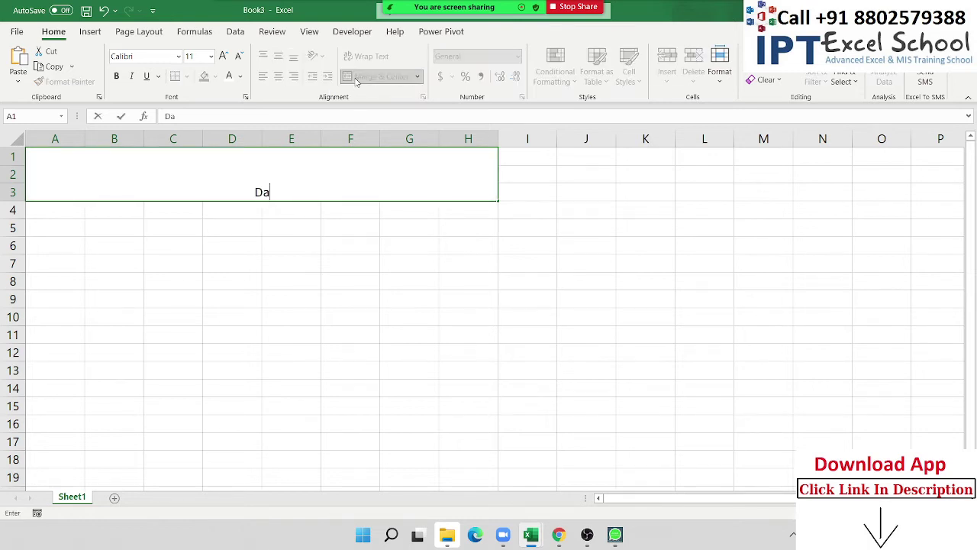
type("ily")
left_click(334, 154)
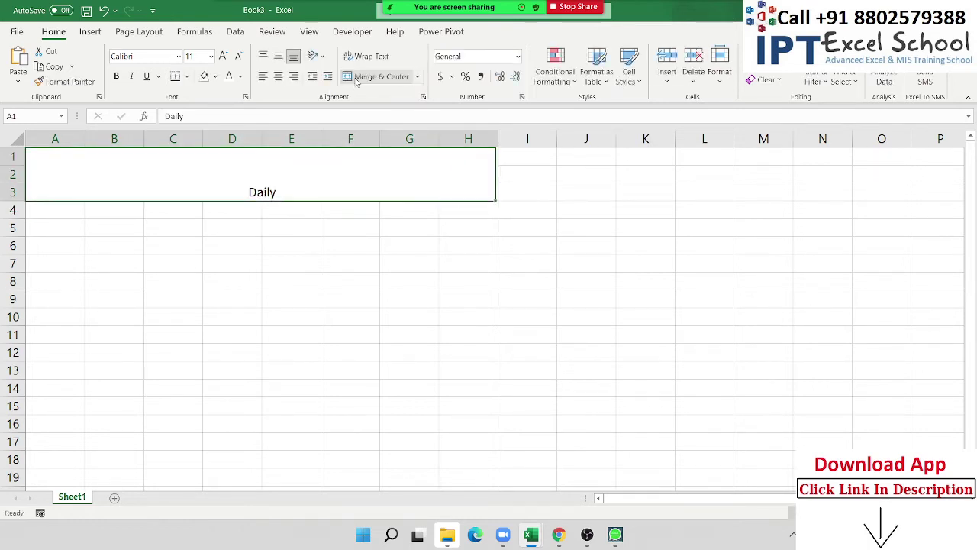
double_click(311, 191)
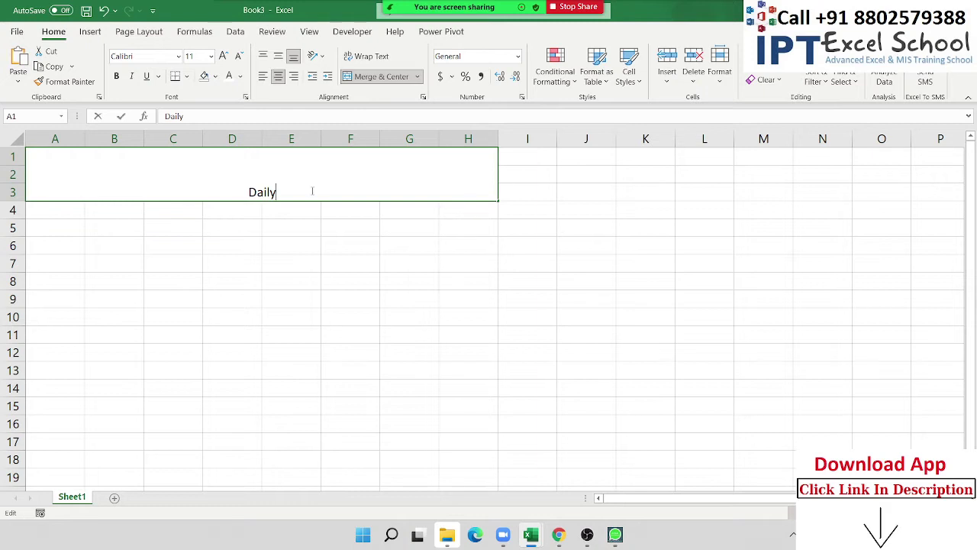
type(" Re")
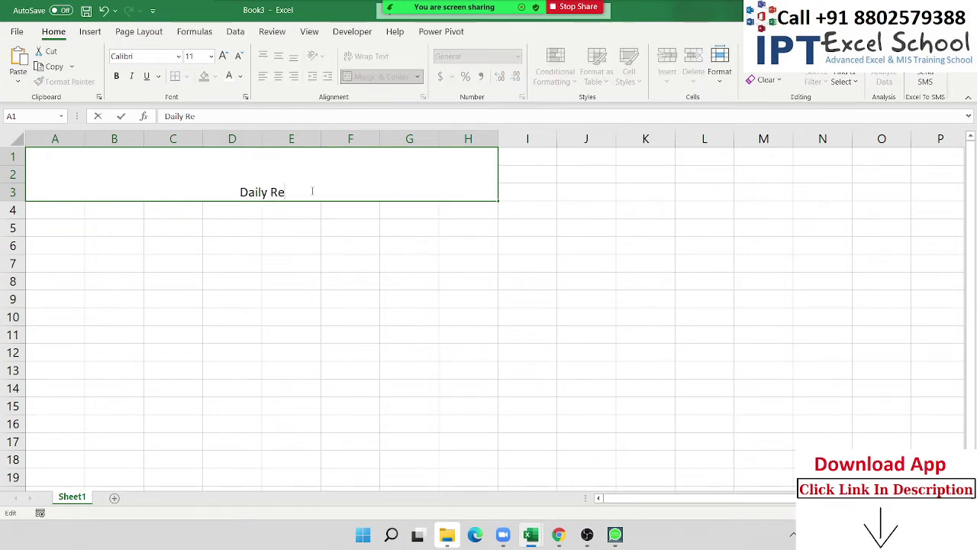
type("port")
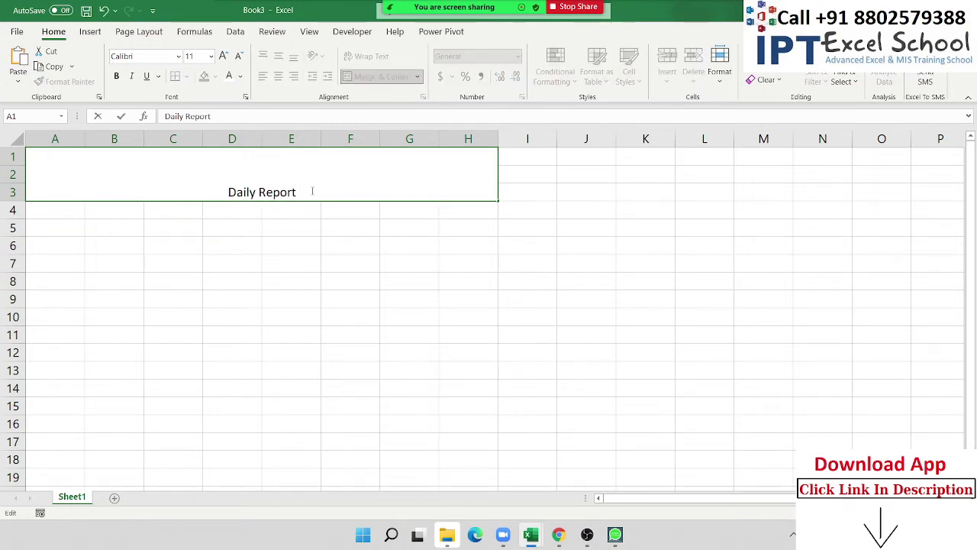
type(" - Cash 2")
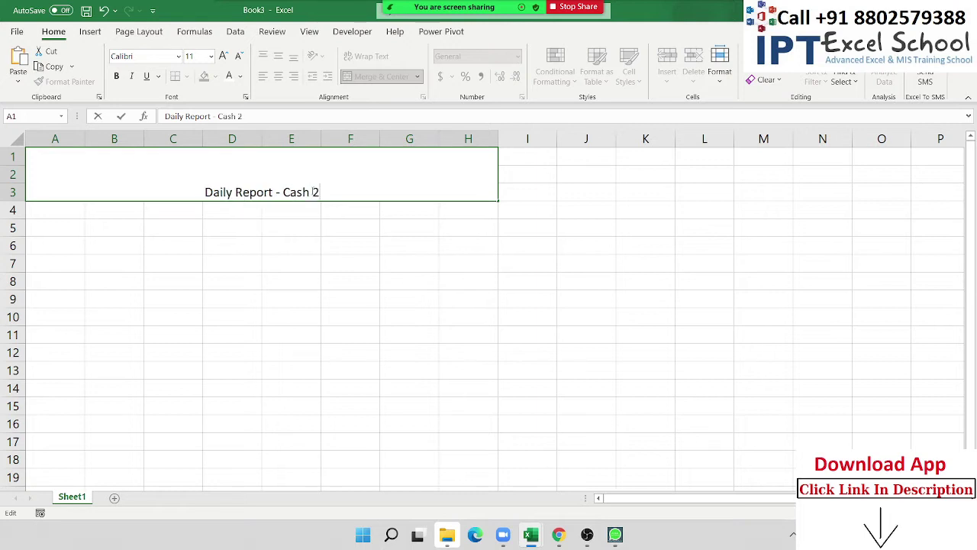
type("021")
key("Return")
Enlarge the title font to size 22, underline it, and then select cell A6.
key("Up")
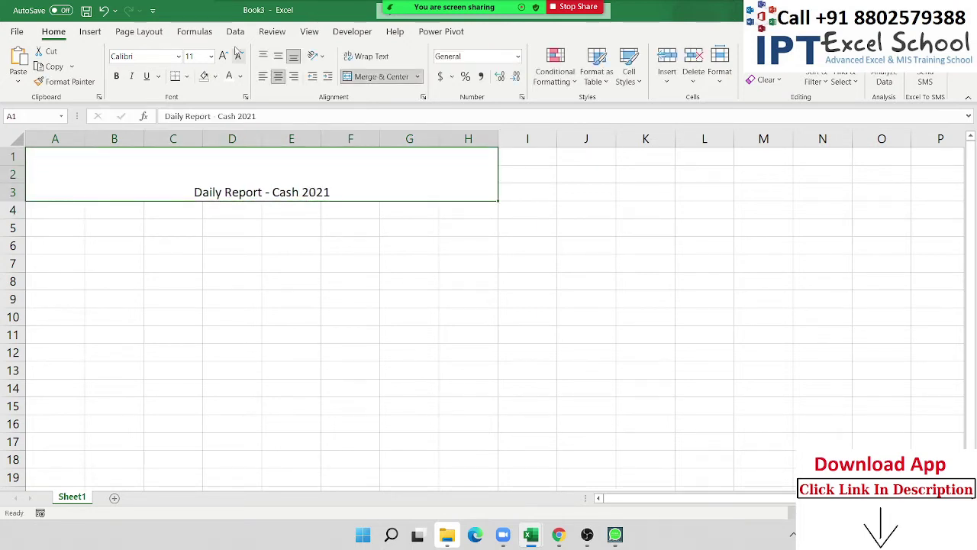
left_click(223, 56)
left_click(223, 56)
left_click(223, 56)
left_click(223, 55)
left_click(223, 56)
left_click(223, 55)
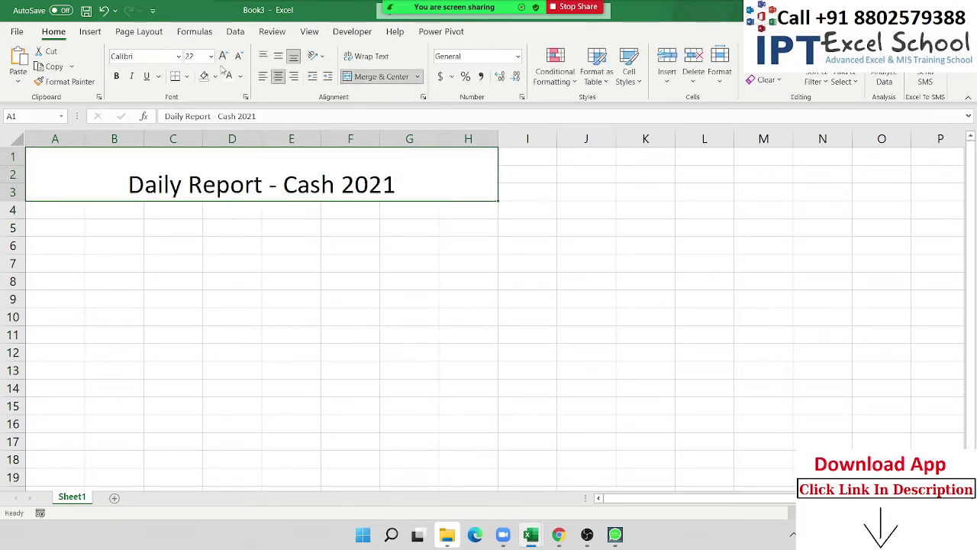
left_click(146, 76)
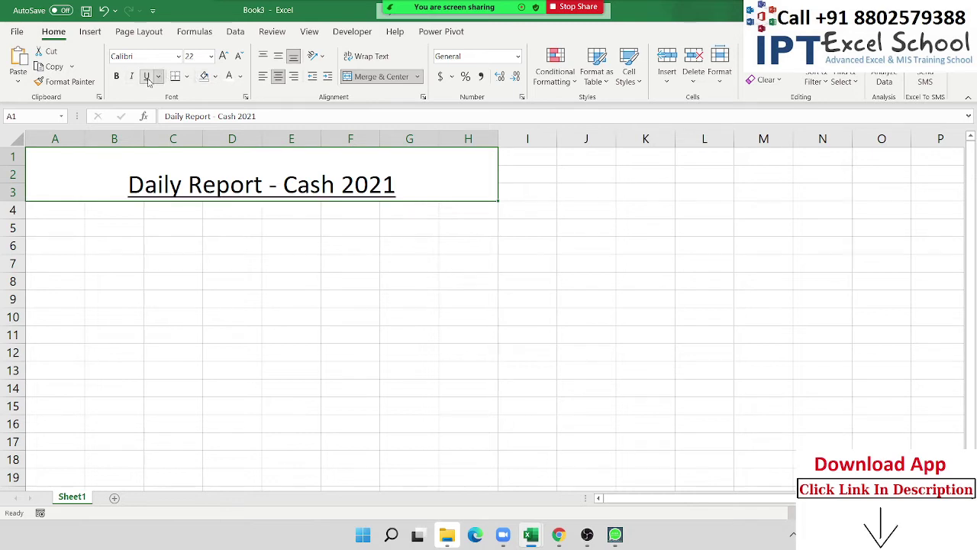
left_click(88, 241)
left_click(46, 228)
left_click(54, 241)
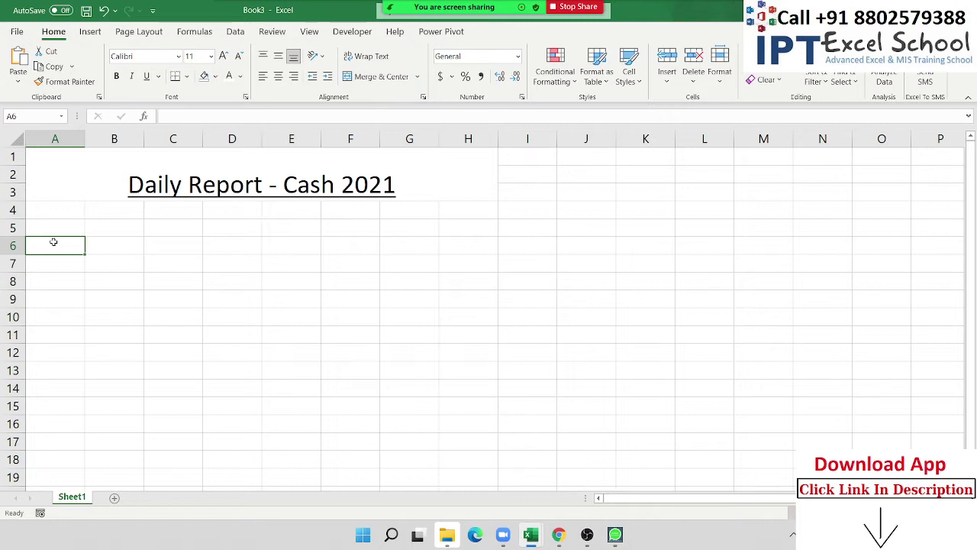
Enter 'Location' in A6 and add a bottom border under A6:B6.
type("Location")
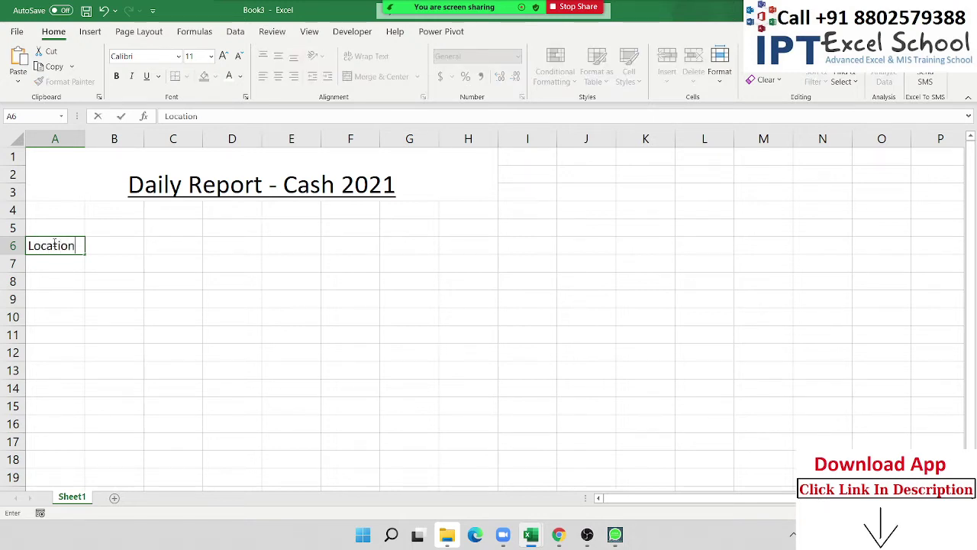
key("Return")
left_click_drag(55, 245, 119, 246)
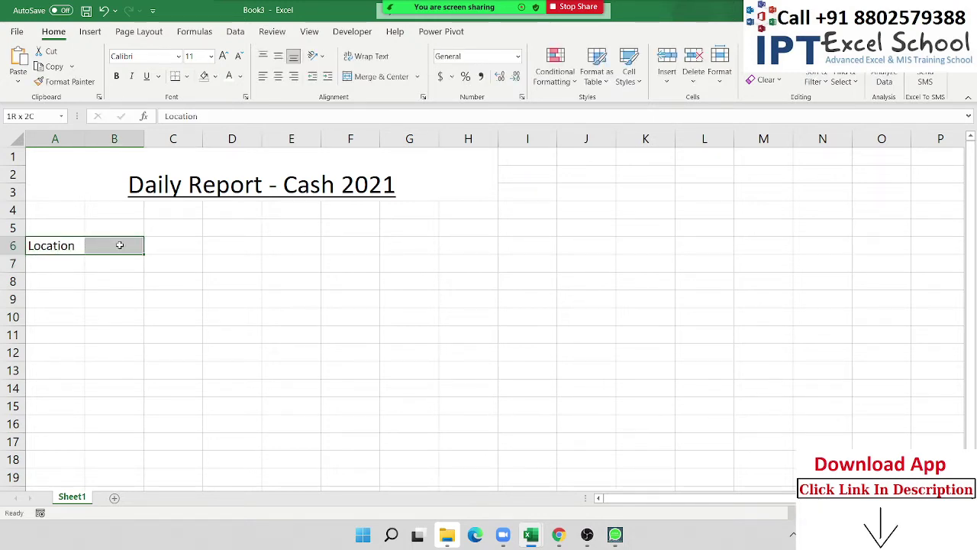
left_click(186, 76)
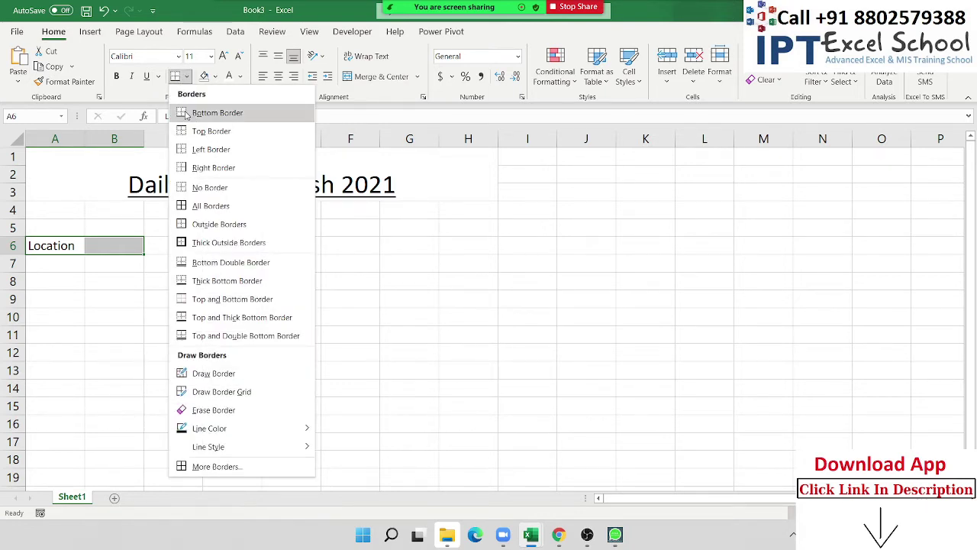
left_click(186, 113)
Enter 'Date' in E6 and add a bottom border under E6:F6.
left_click(307, 246)
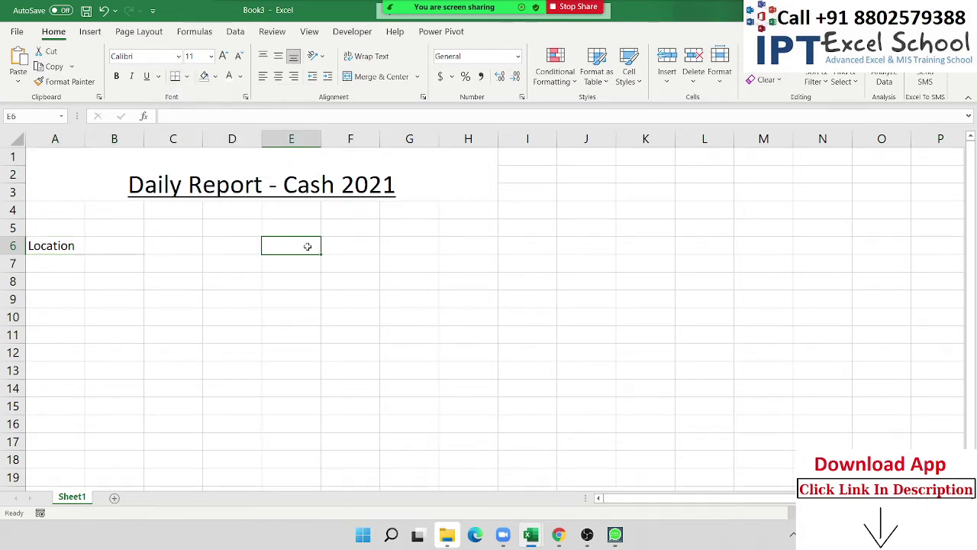
type("Date")
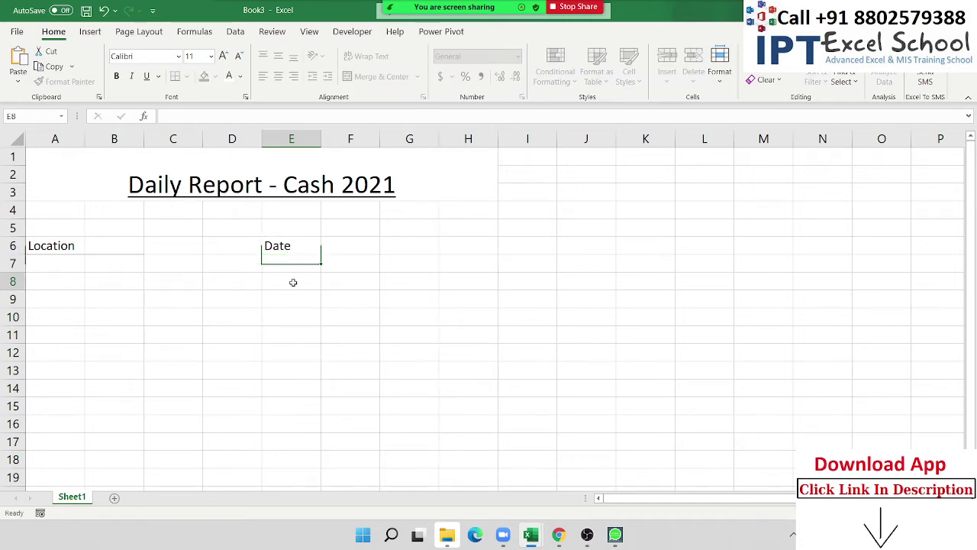
key("Return")
left_click_drag(305, 246, 371, 246)
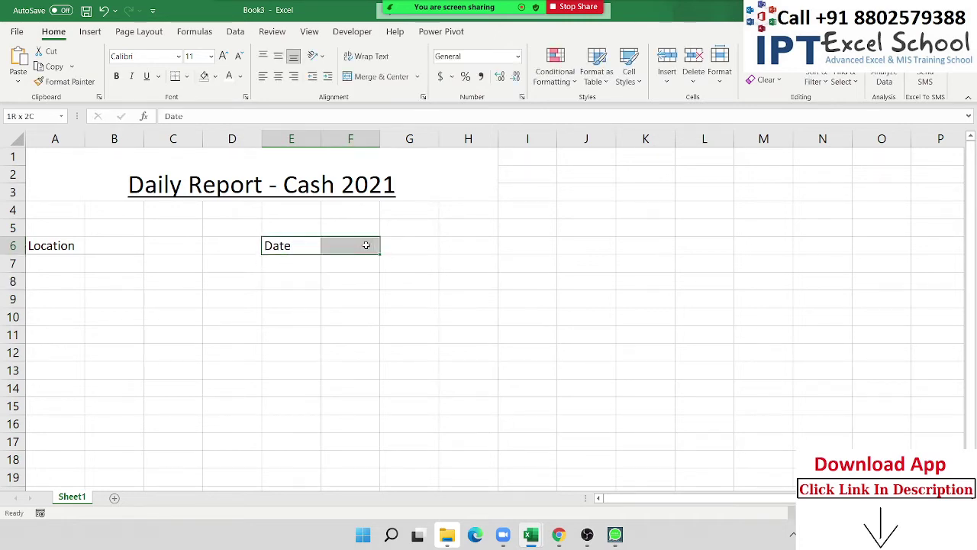
left_click(174, 75)
left_click(69, 311)
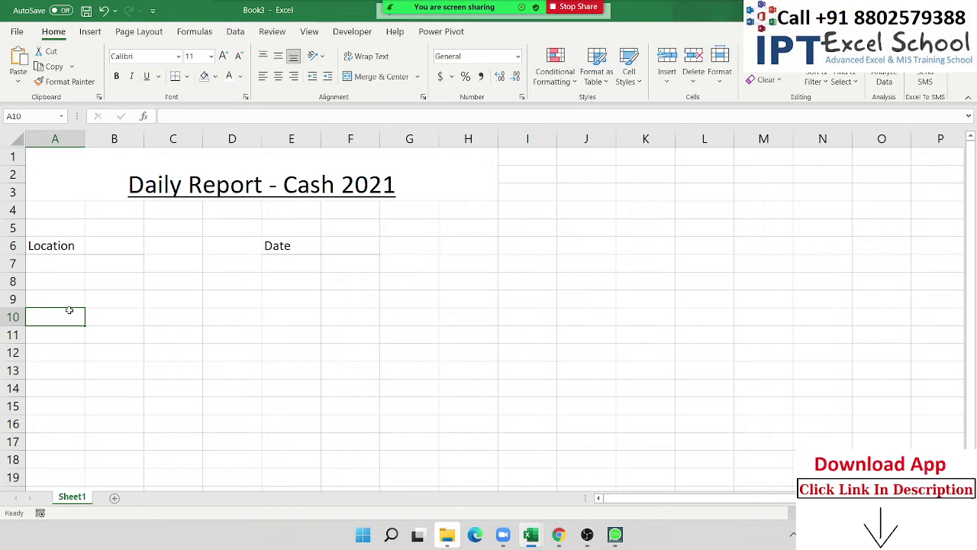
Enter the headings Sr, Part and Person in A10:C10.
type("Sr")
key("Tab")
type("P")
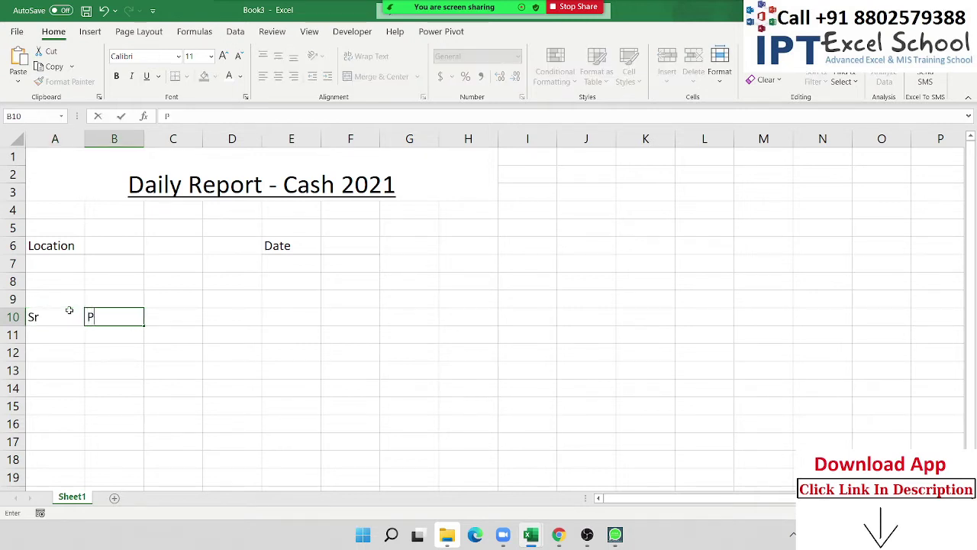
type("art")
key("Tab")
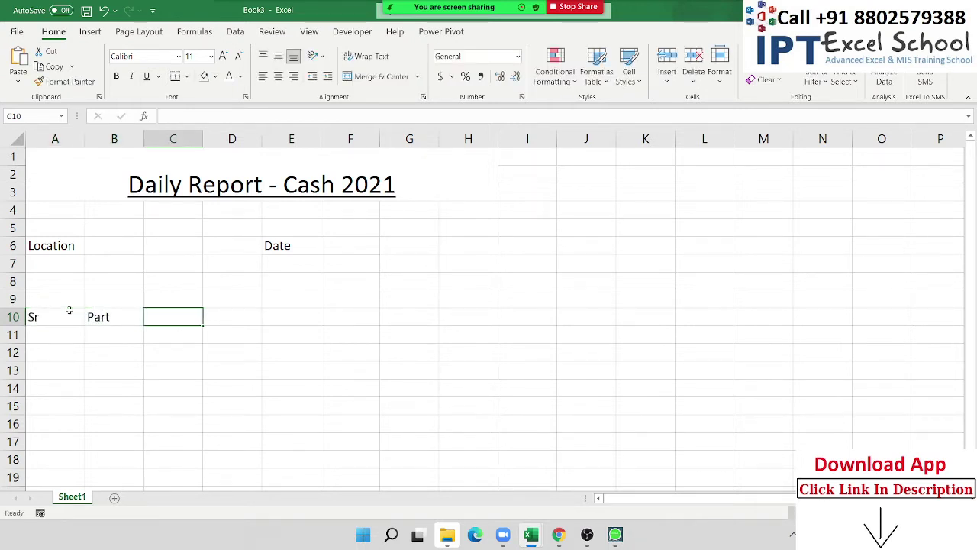
type("Persom")
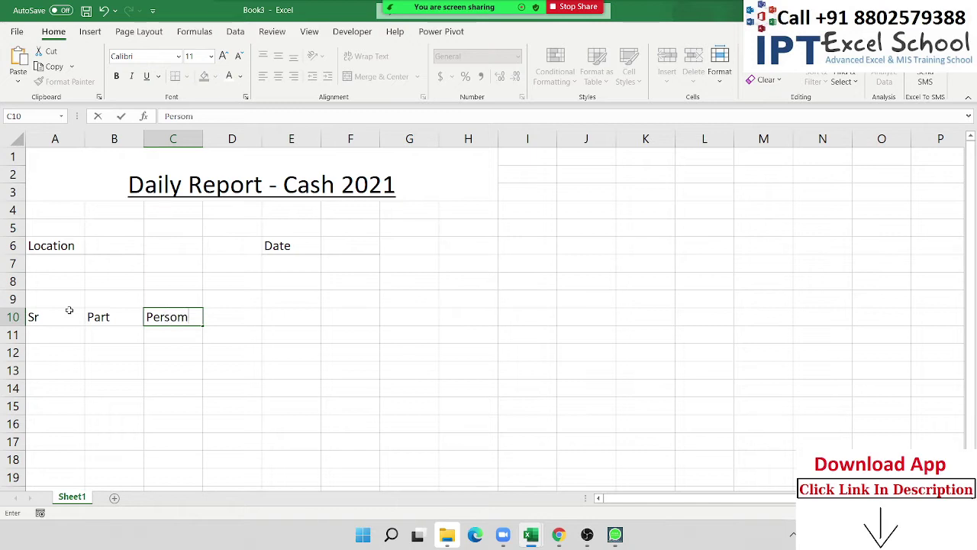
key("BackSpace")
key("Tab")
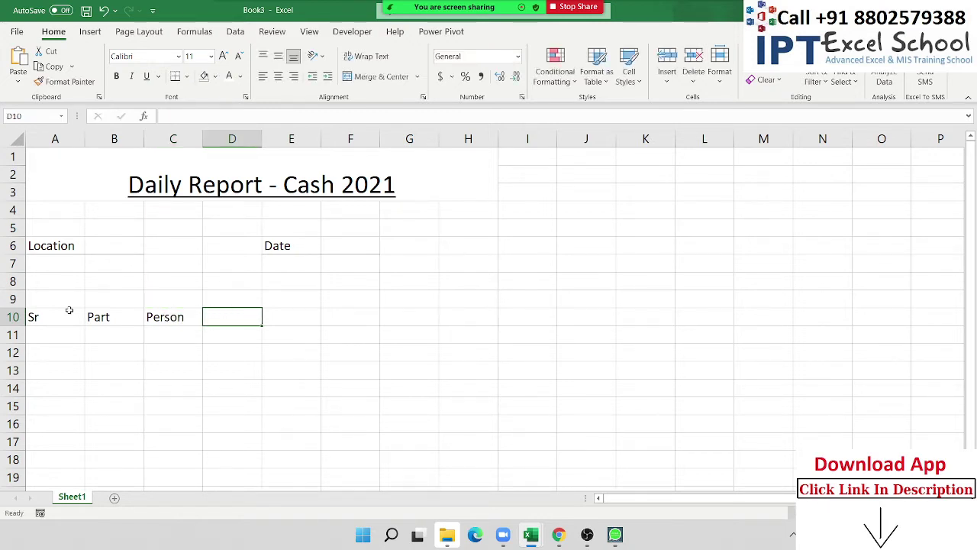
Enter the headings Dr, Cr and Balance in D10:F10.
type("Dr")
key("Tab")
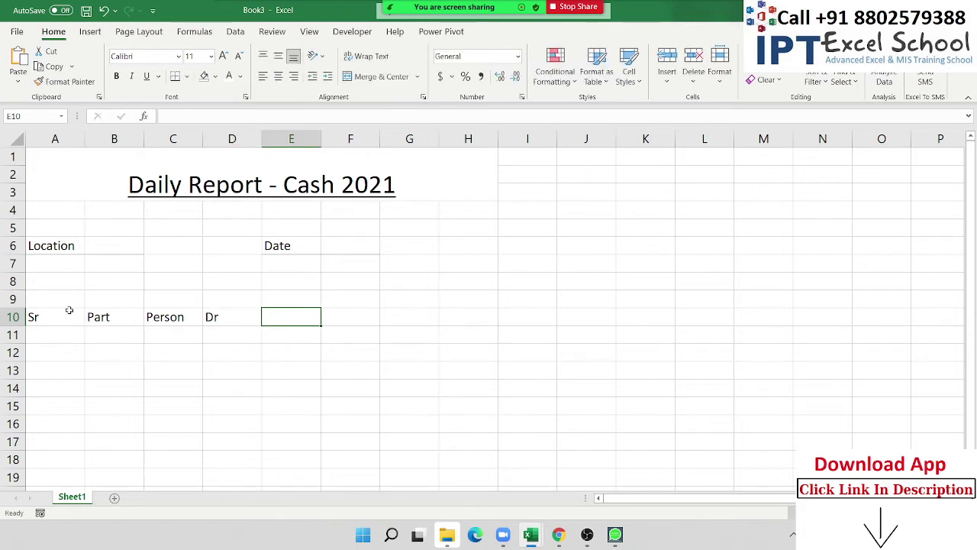
type("Cr")
key("Tab")
type("B")
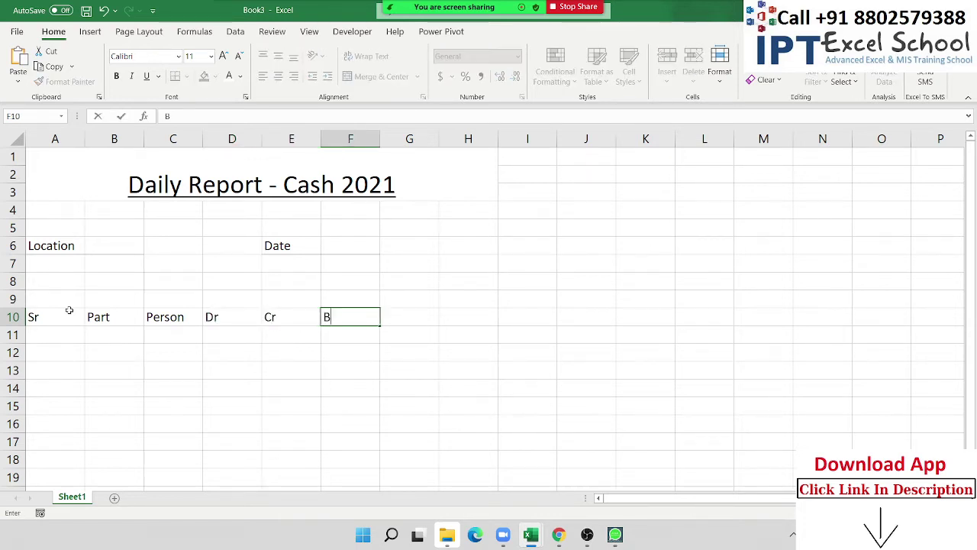
type("alance")
key("Return")
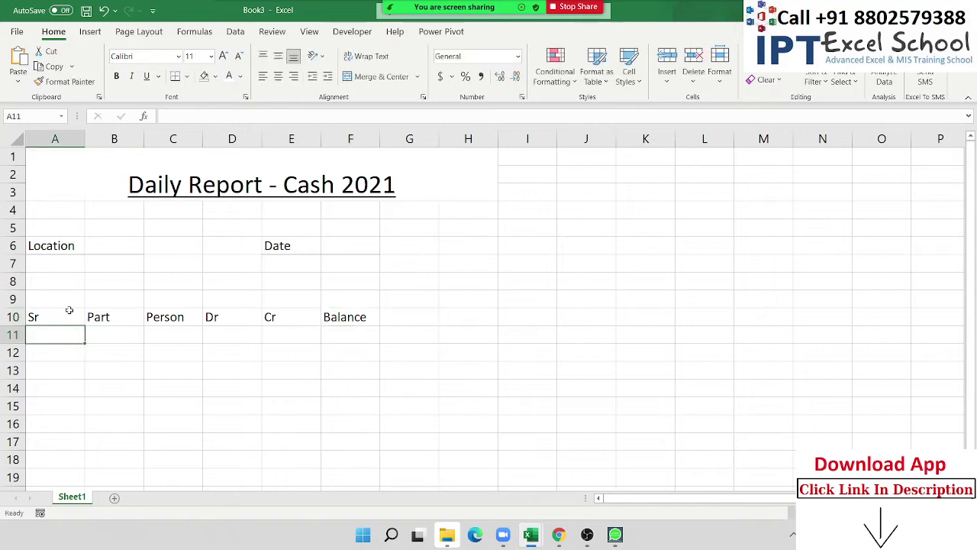
scroll(48, 344, "down", 2)
Apply All Borders to the table range A10:F23.
left_click_drag(48, 206, 348, 435)
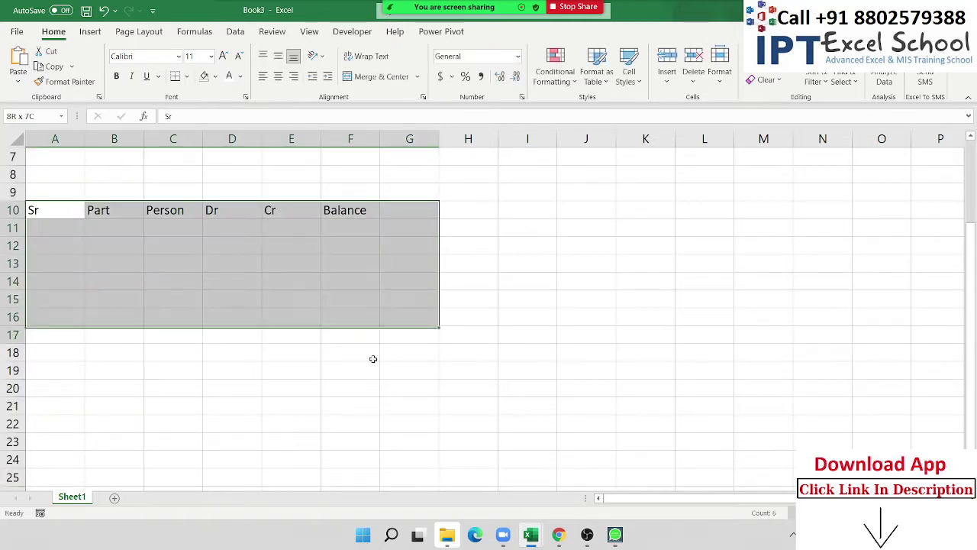
left_click(187, 76)
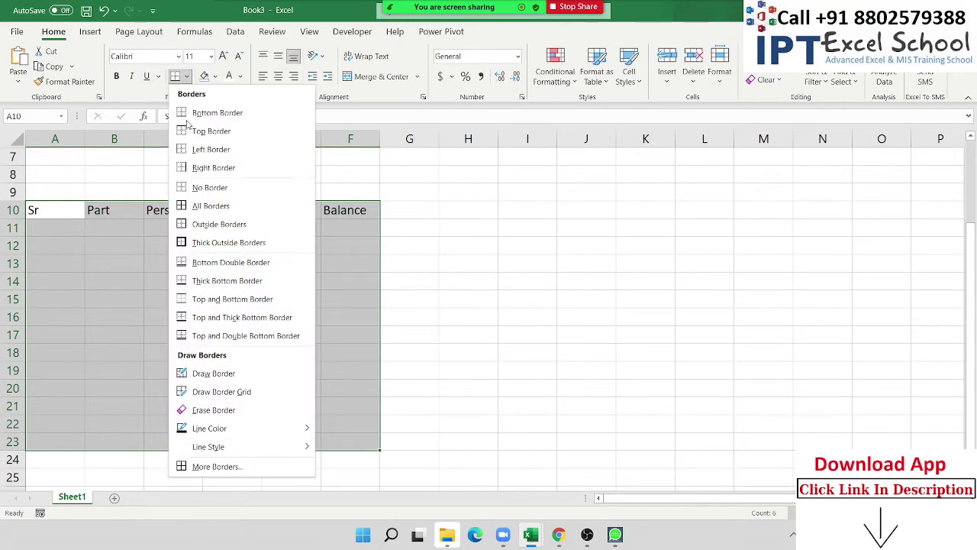
left_click(211, 206)
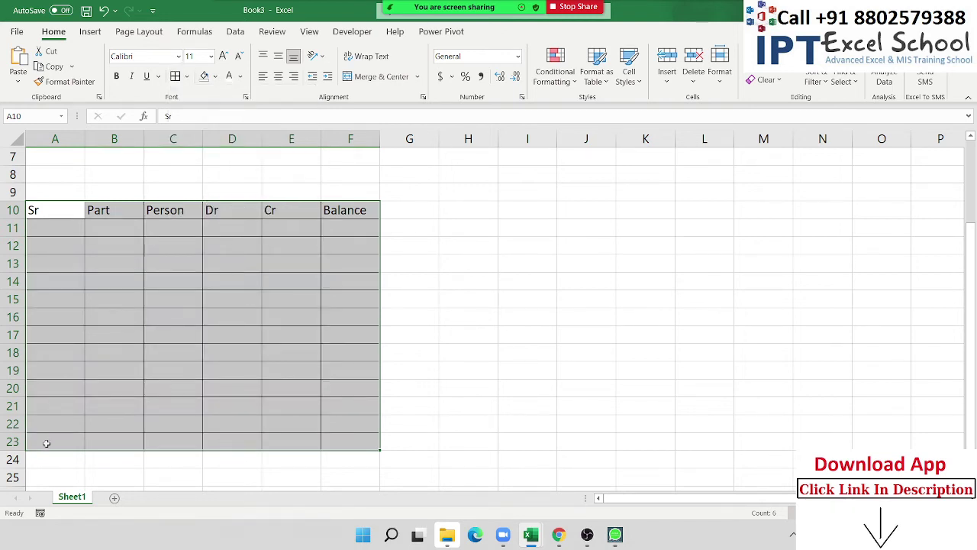
Give the last row A23:F23 a thick outside border.
left_click_drag(44, 440, 357, 444)
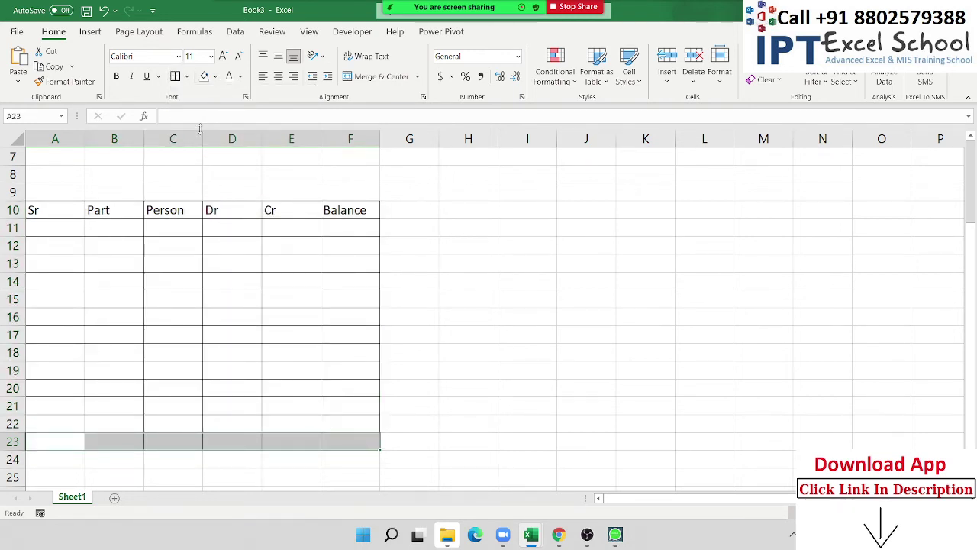
left_click(186, 77)
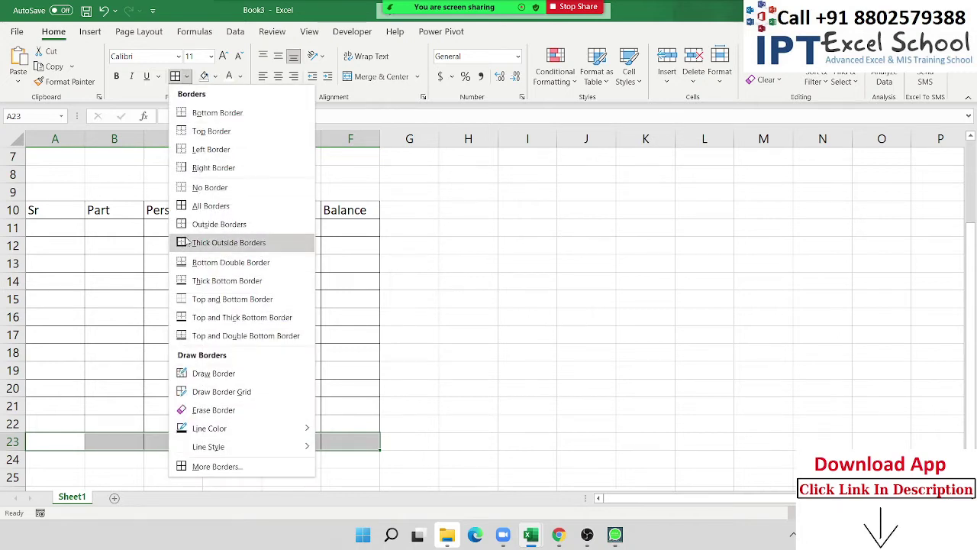
left_click(187, 244)
left_click(336, 426)
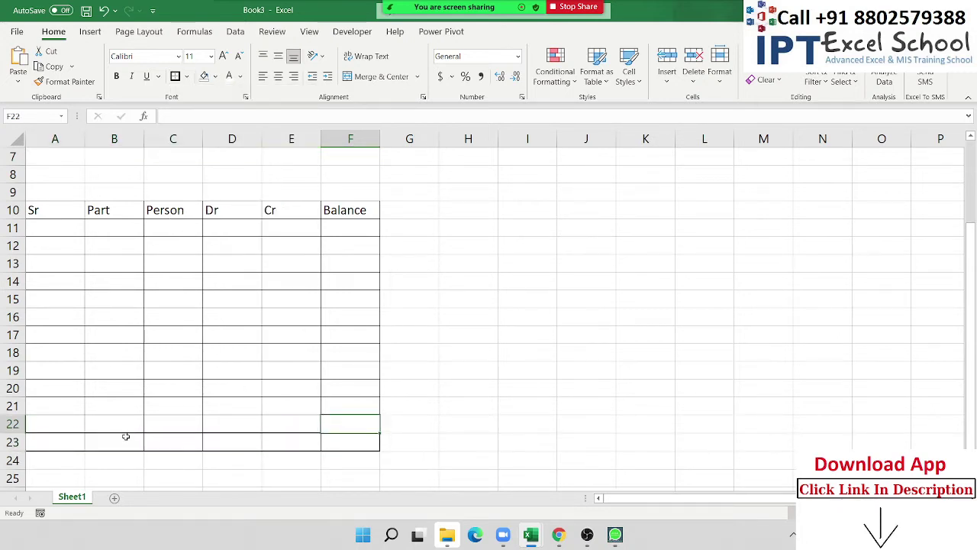
left_click(73, 440)
Label cell A23 'Total'.
type("Tot")
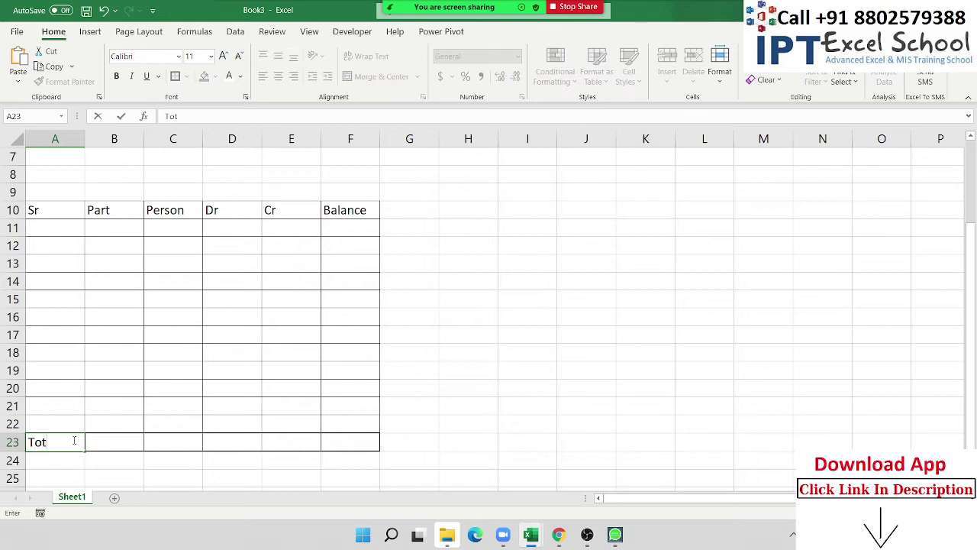
type("al")
key("Return")
scroll(46, 405, "down", 3)
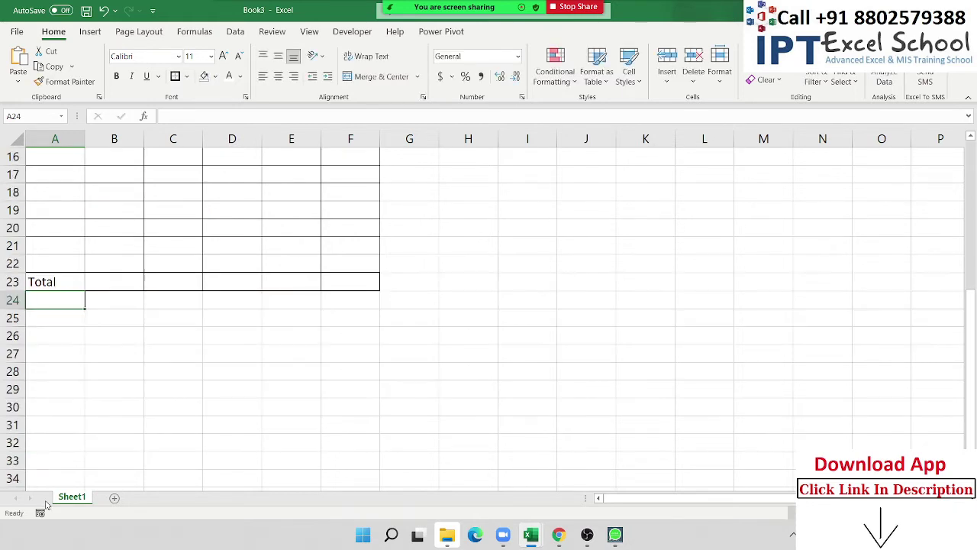
Add the signature labels 'Auth By' in A28 and 'Checked By' in E28.
left_click(54, 367)
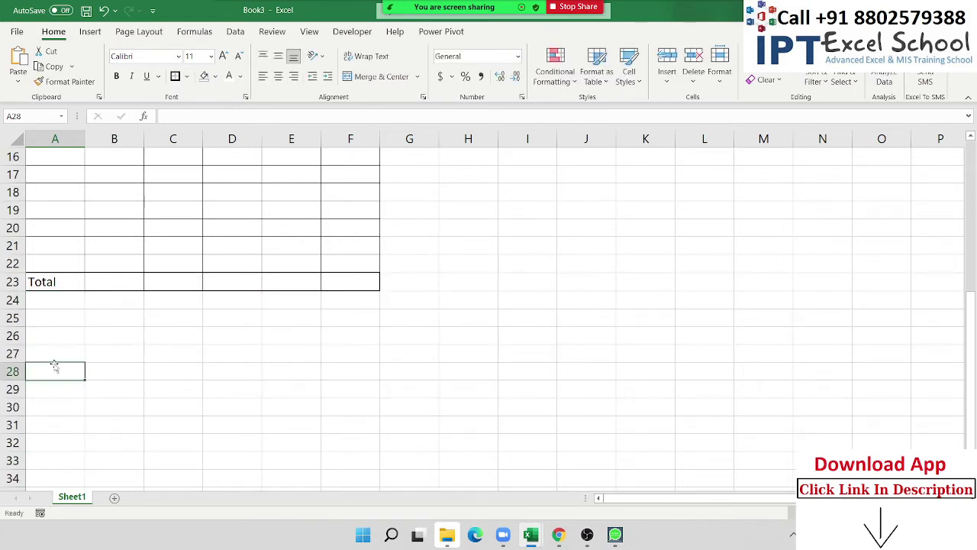
type("Auth")
key("Tab")
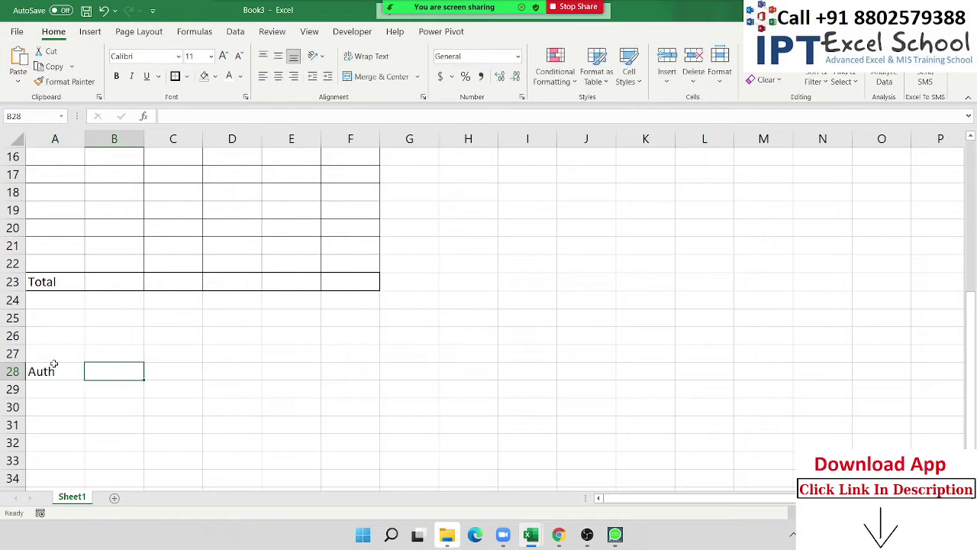
left_click(54, 364)
double_click(70, 371)
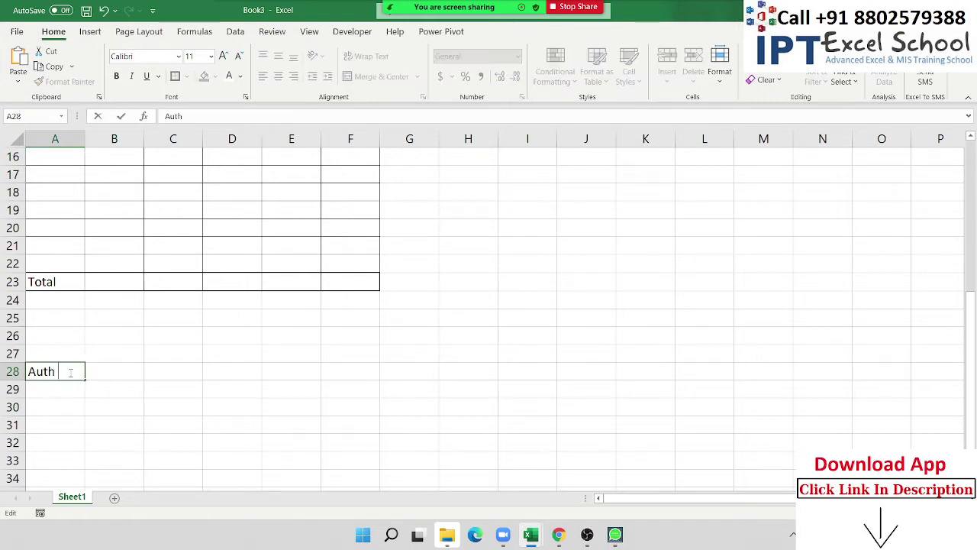
type("By")
key("Tab")
key("Tab")
key("Tab")
key("Tab")
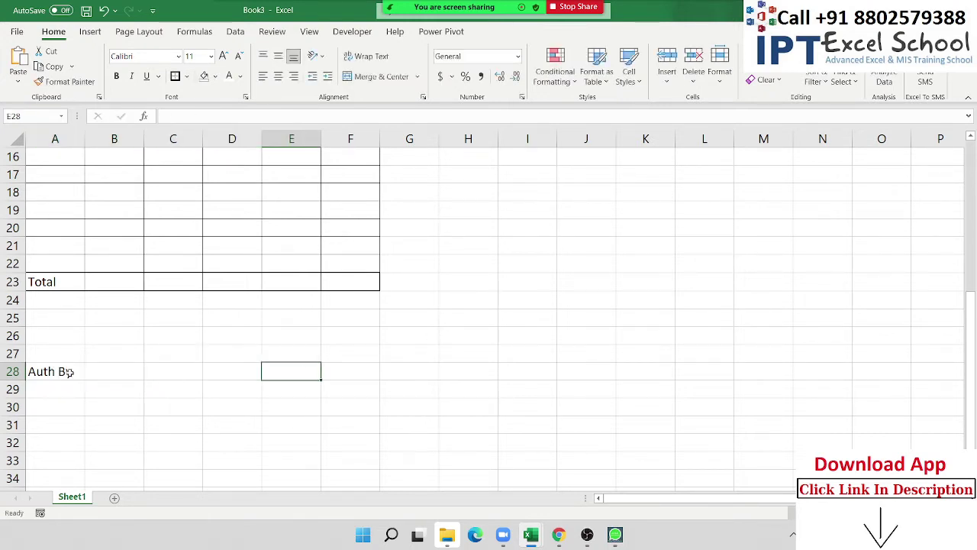
type("Checked By")
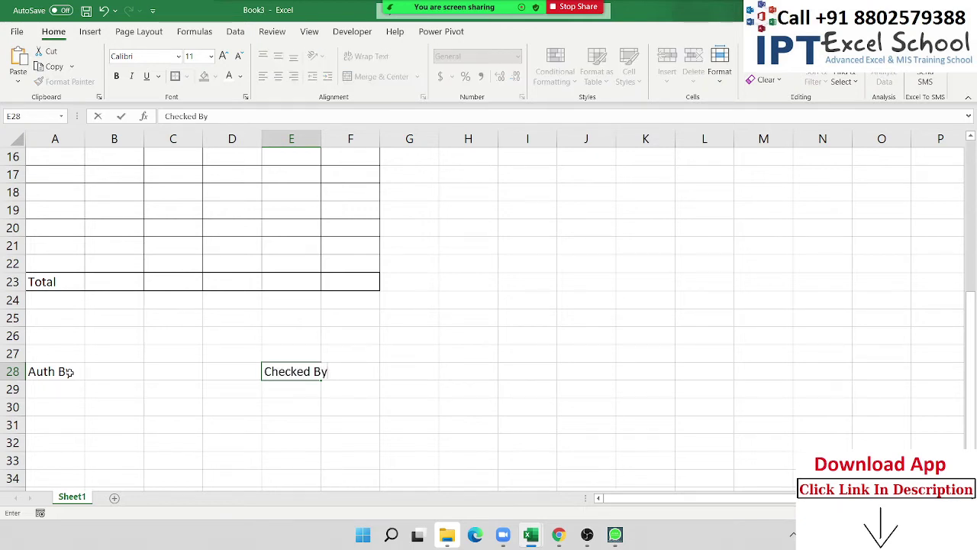
left_click(57, 423)
Add bottom-border signature lines under A27:B27 and E27:F27.
mouse_move(39, 354)
left_mouse_down()
mouse_move(91, 354)
mouse_move(102, 373)
mouse_move(107, 355)
left_mouse_up()
left_click(66, 389)
left_click(186, 76)
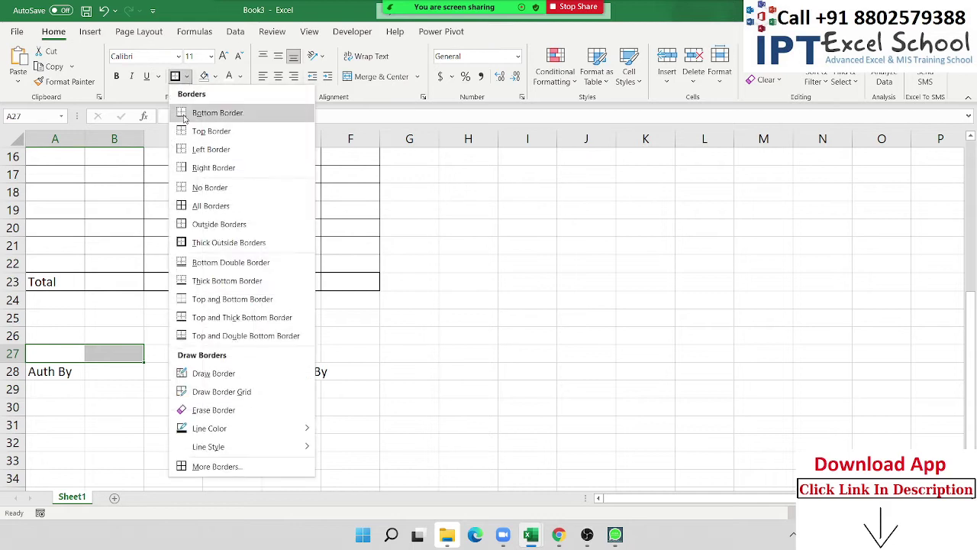
left_click(194, 113)
left_click(306, 354)
left_click(328, 353)
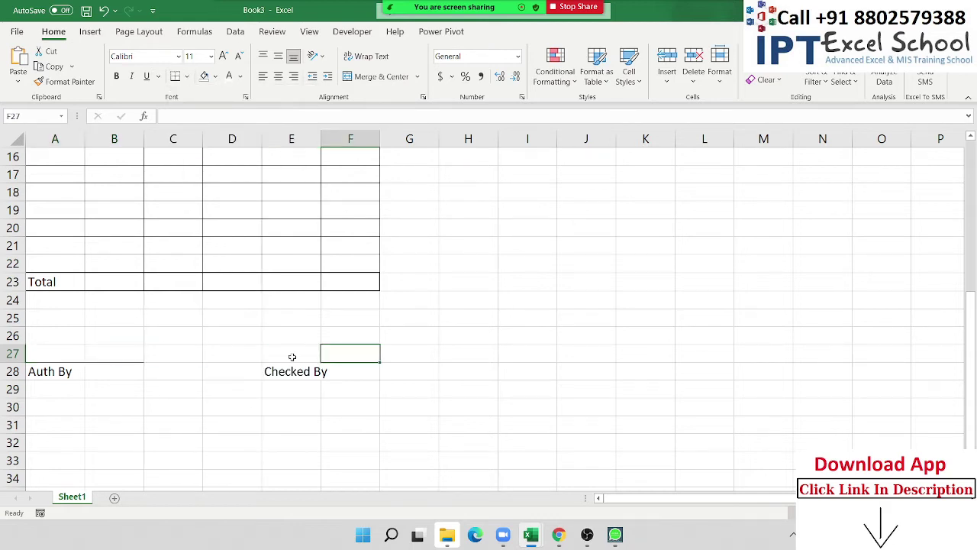
left_click_drag(314, 353, 343, 356)
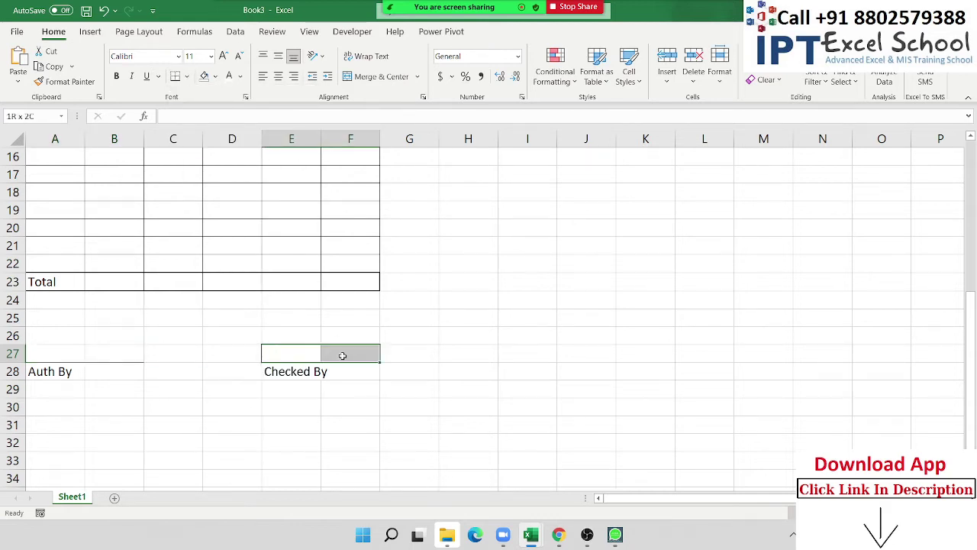
left_click(176, 77)
left_click(229, 391)
scroll(174, 344, "up", 5)
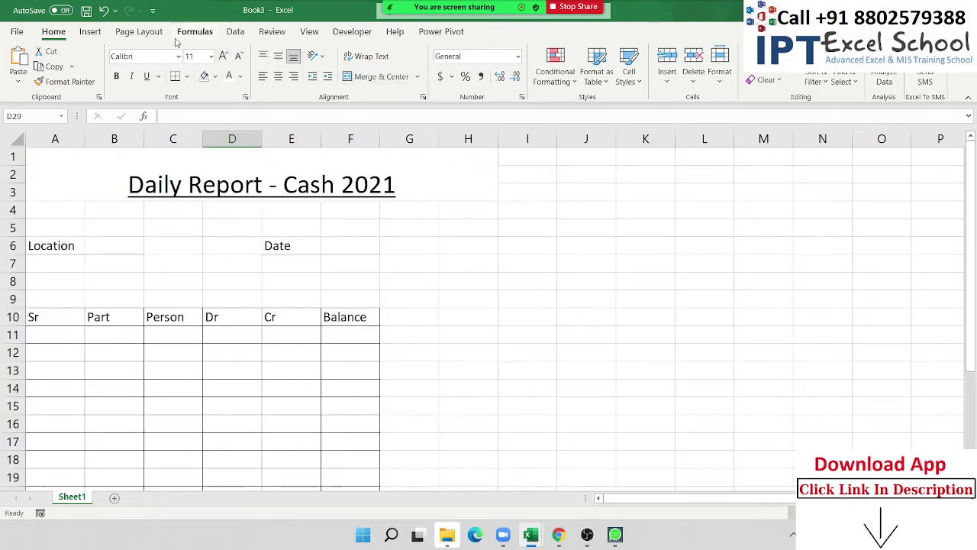
Turn off gridline view from the Page Layout sheet options.
left_click(139, 31)
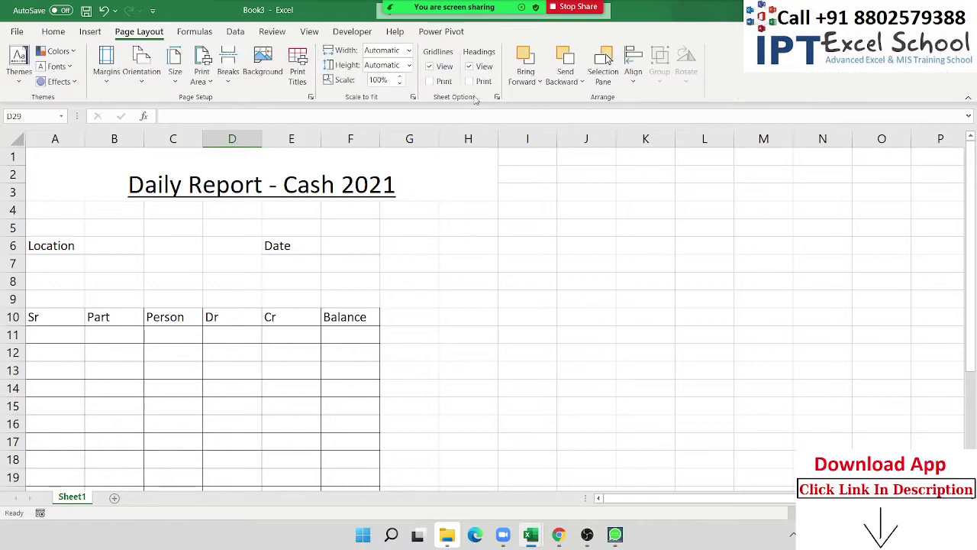
left_click(473, 246)
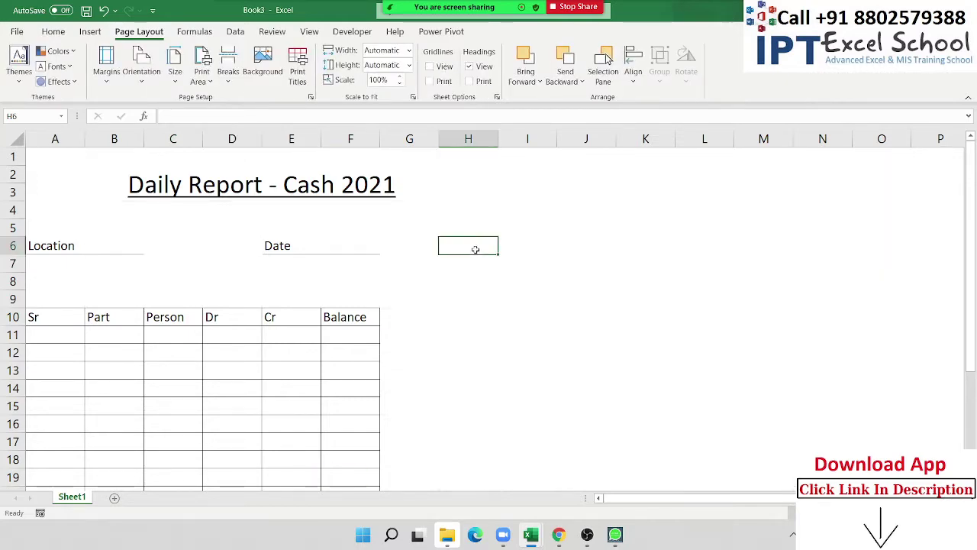
scroll(488, 247, "down", 3)
scroll(491, 247, "down", 4)
scroll(491, 247, "up", 6)
scroll(491, 247, "up", 1)
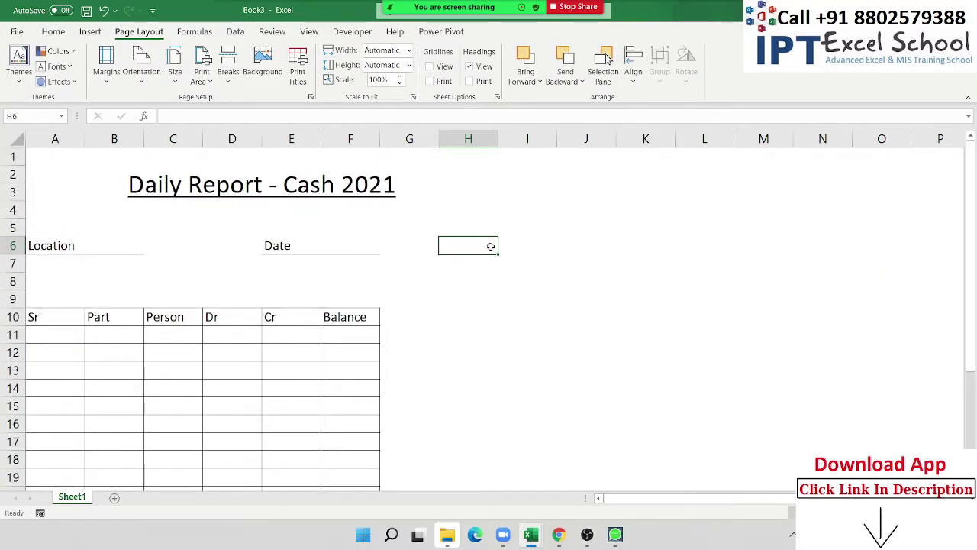
scroll(491, 246, "down", 4)
scroll(285, 254, "up", 2)
Select some table cells, ending on C15, then open the File backstage.
left_click_drag(67, 229, 345, 420)
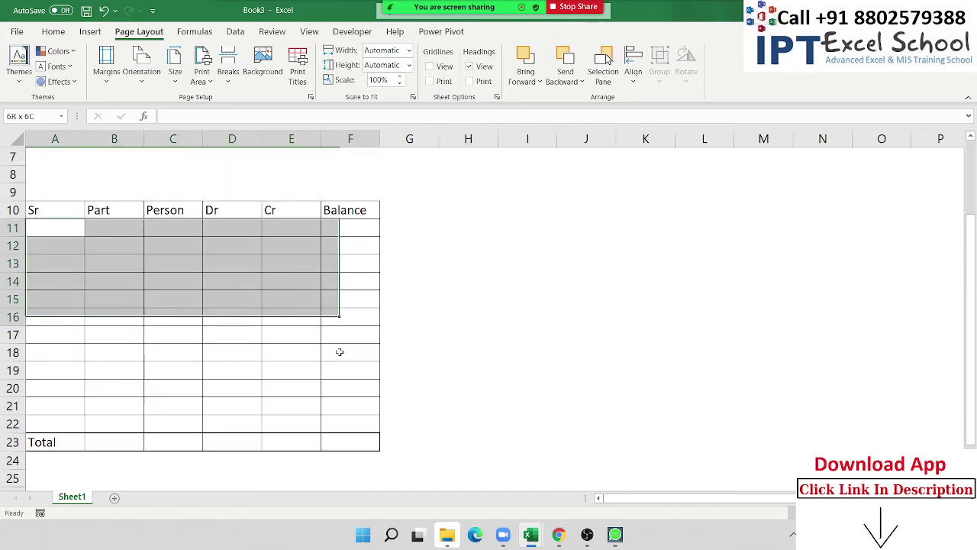
scroll(408, 362, "up", 2)
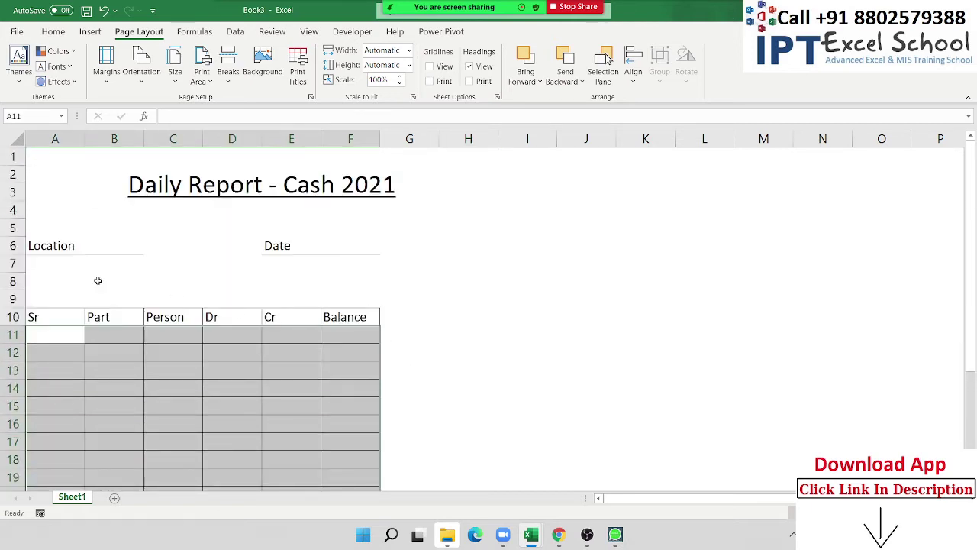
left_click(97, 246)
left_click(350, 258)
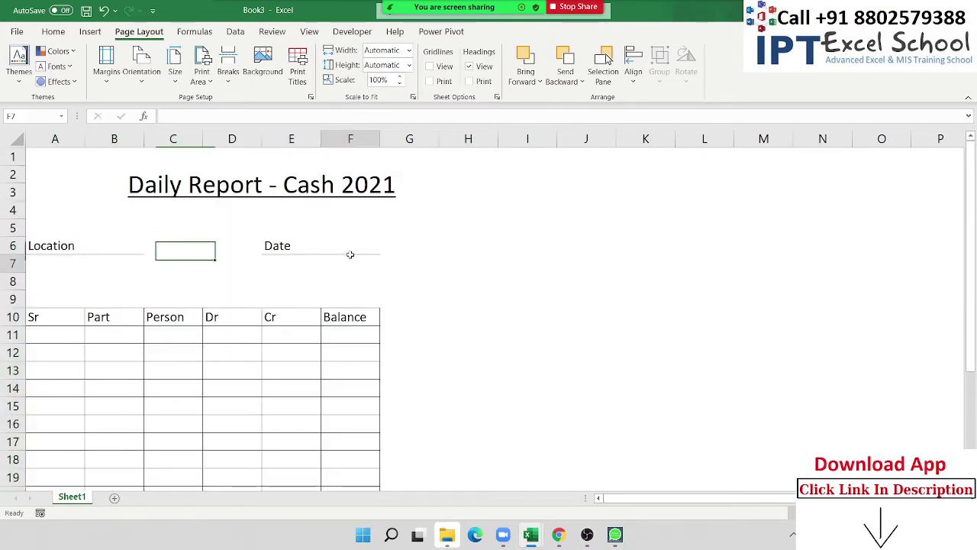
left_click(190, 400)
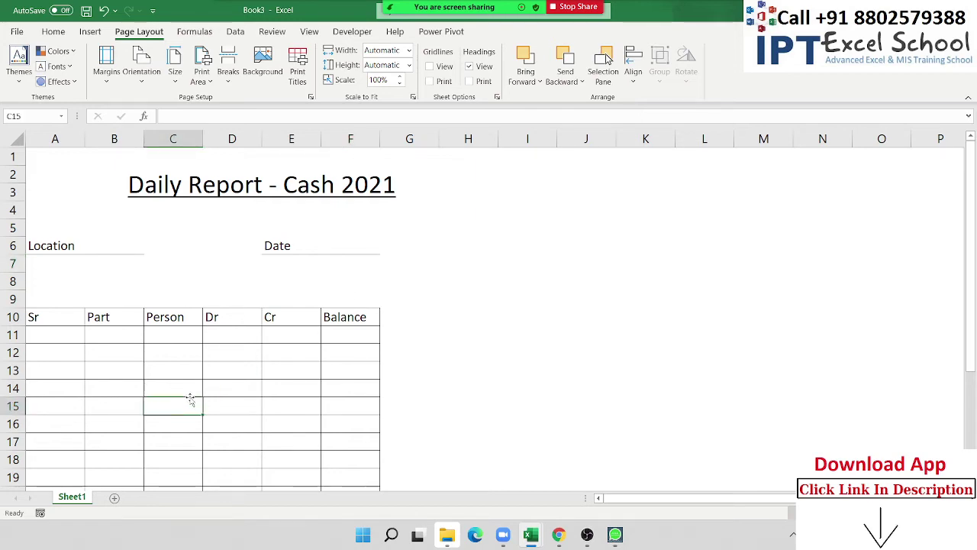
left_click(17, 31)
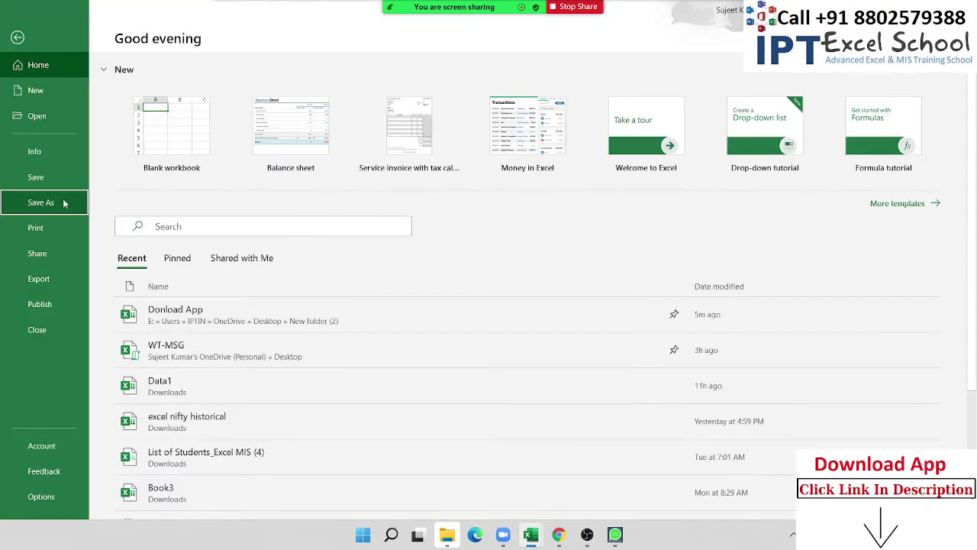
Save the workbook to the Desktop as an Excel Template named 'Cash'.
left_click(64, 203)
left_click(130, 250)
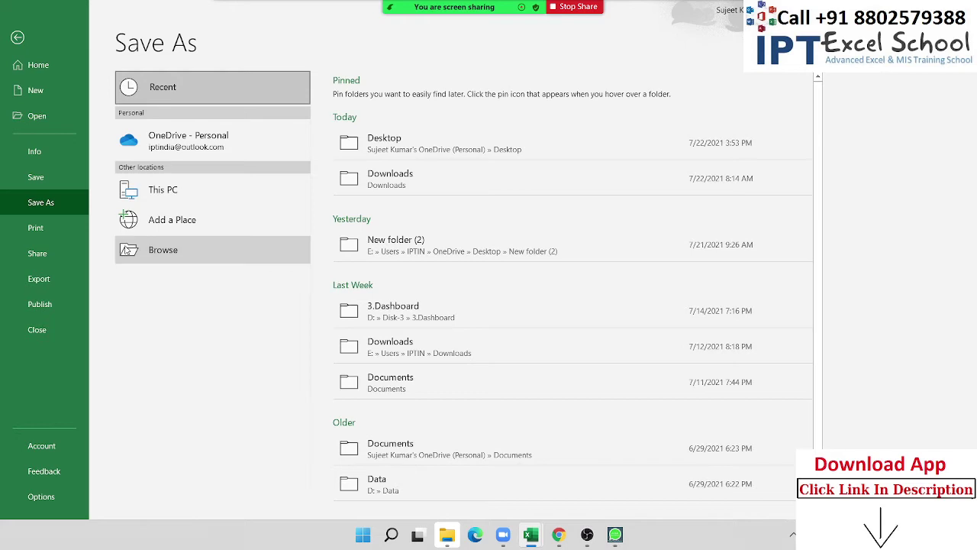
left_click(140, 231)
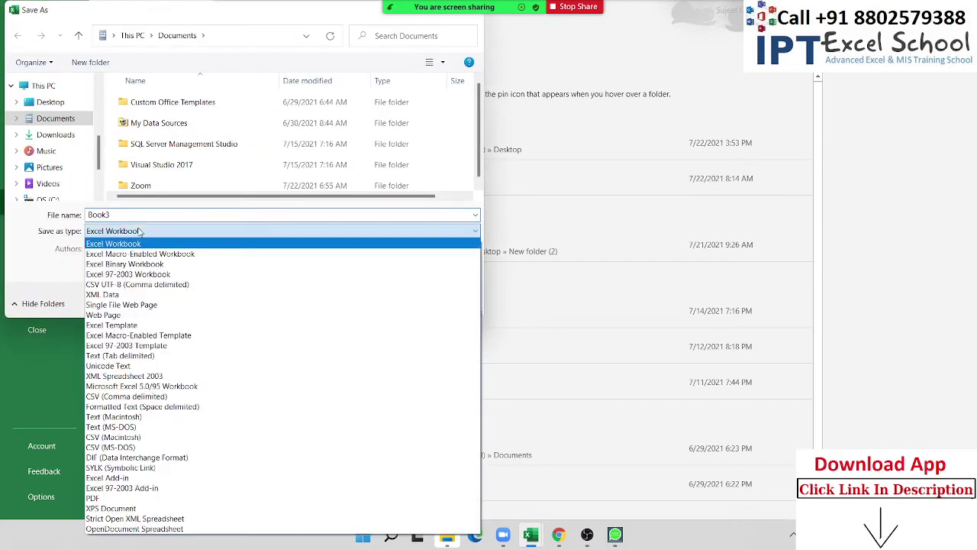
left_click(158, 324)
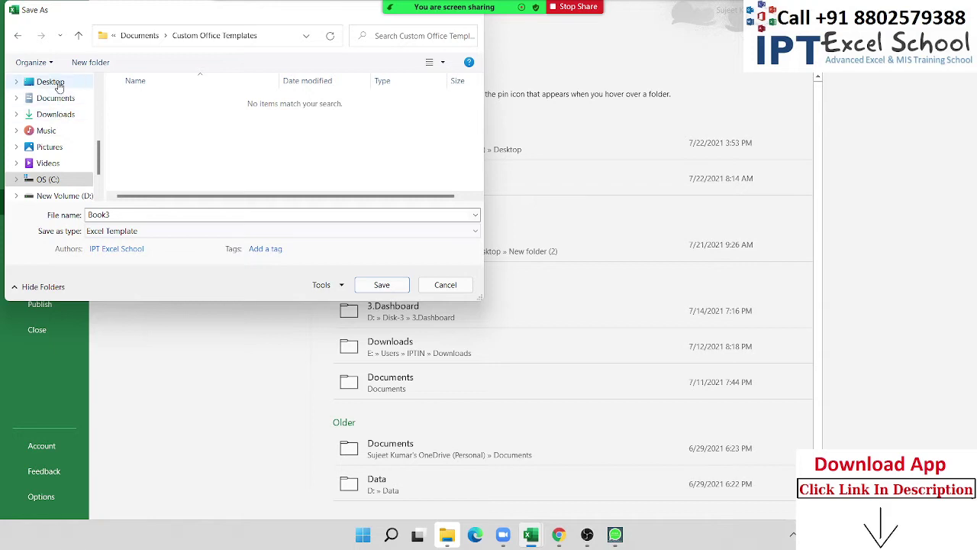
left_click(50, 82)
left_click(117, 210)
type("Cash")
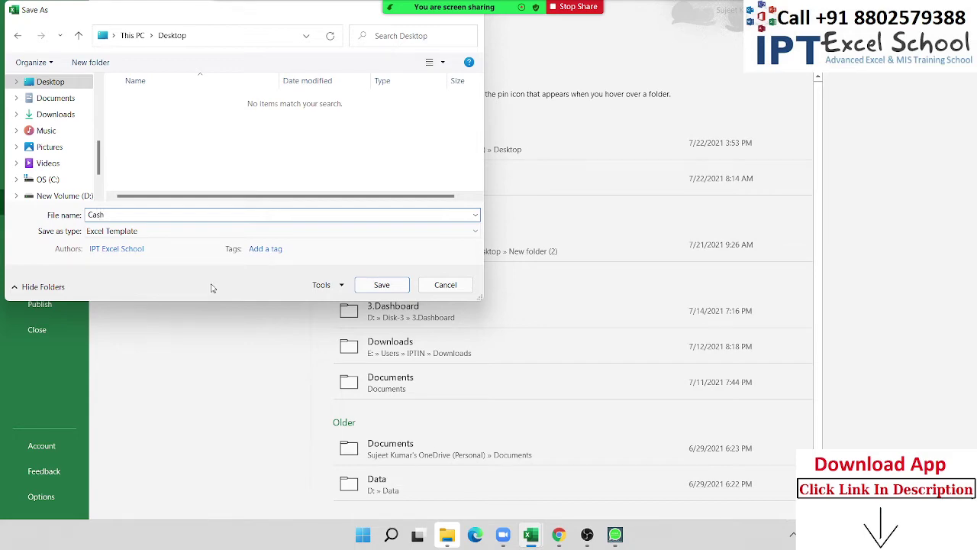
left_click(391, 285)
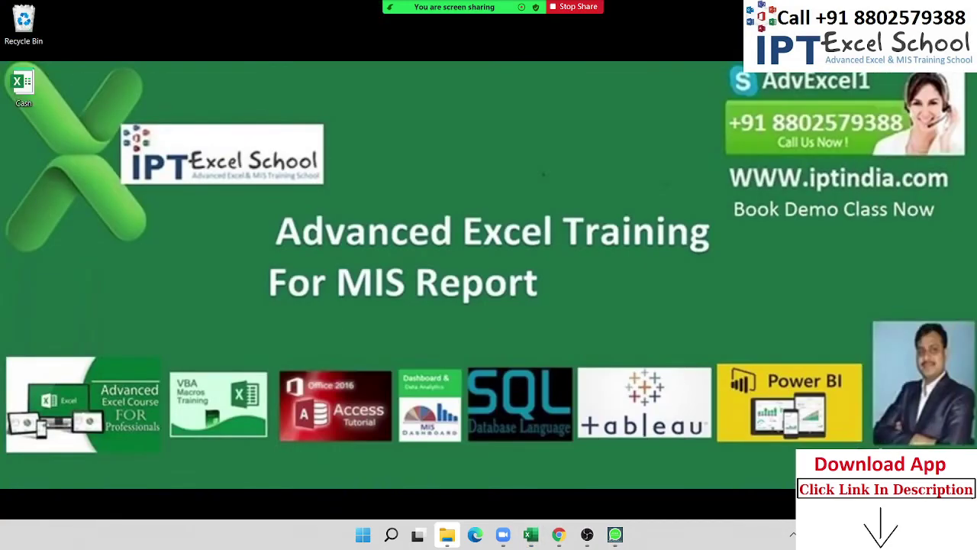
Open a new Cash1 workbook from the desktop Cash template, review it maximised, then show the desktop.
mouse_move(23, 84)
left_mouse_down()
mouse_move(120, 85)
mouse_move(175, 107)
left_mouse_up()
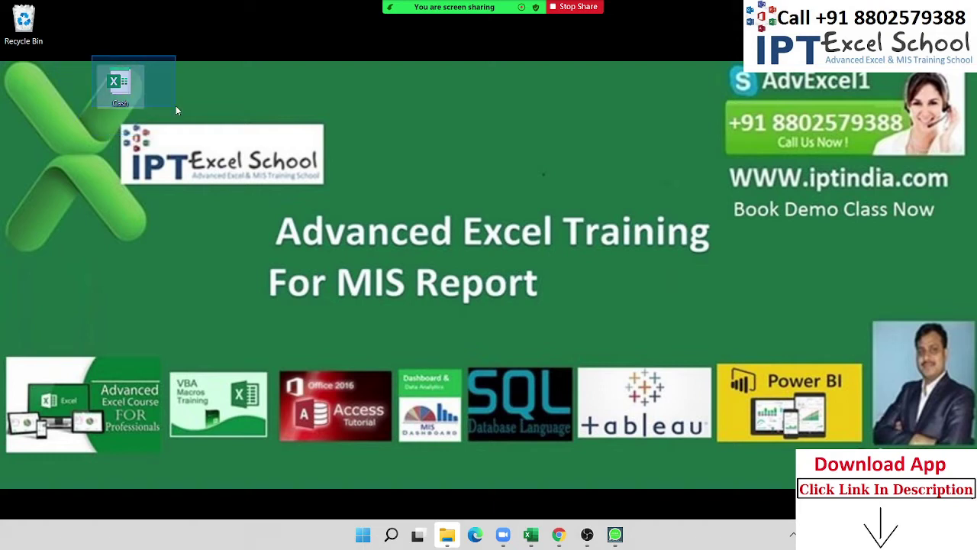
double_click(128, 84)
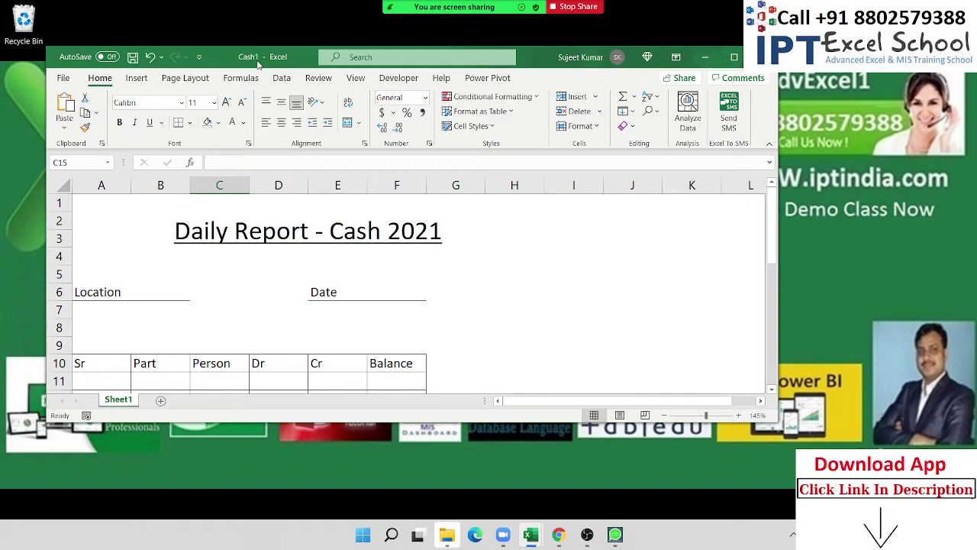
left_click(734, 56)
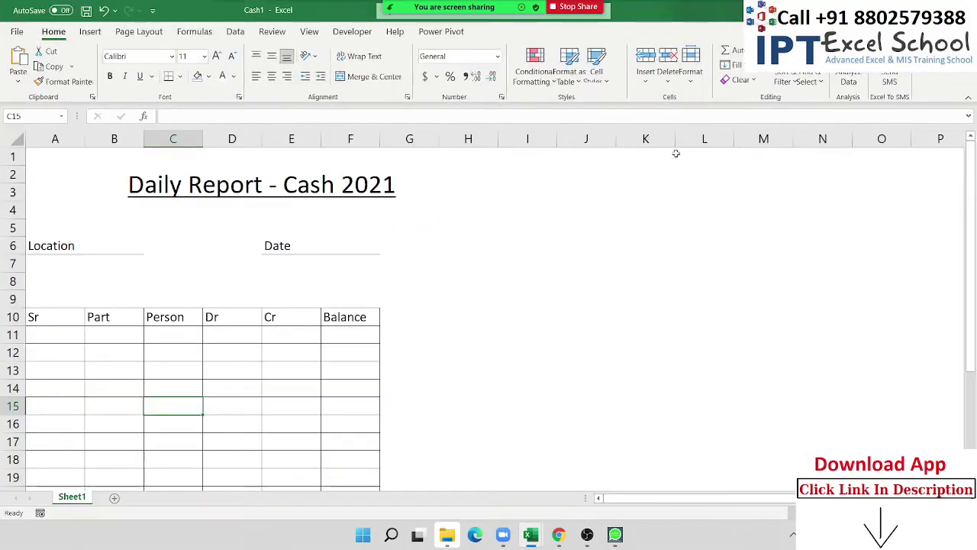
scroll(523, 256, "down", 1)
scroll(525, 256, "down", 5)
scroll(524, 257, "up", 5)
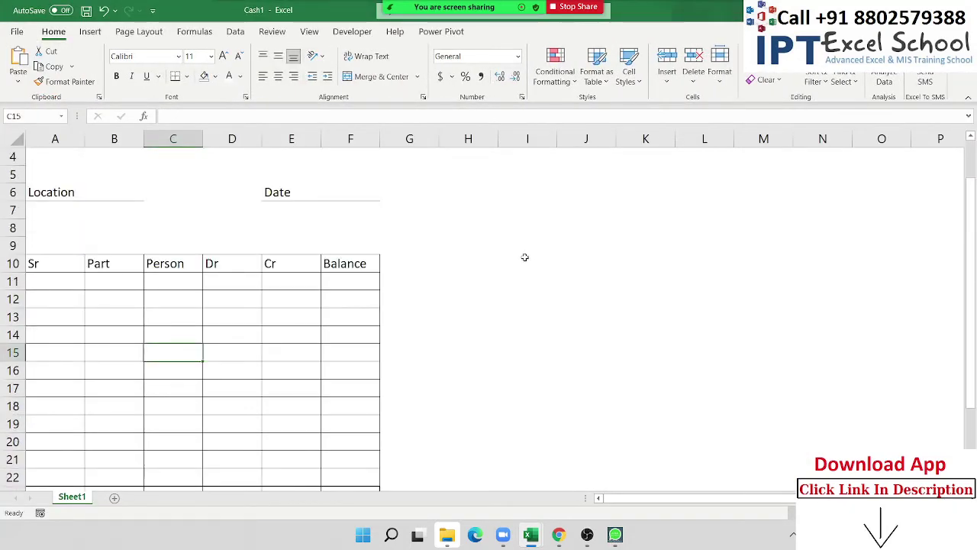
scroll(525, 257, "up", 1)
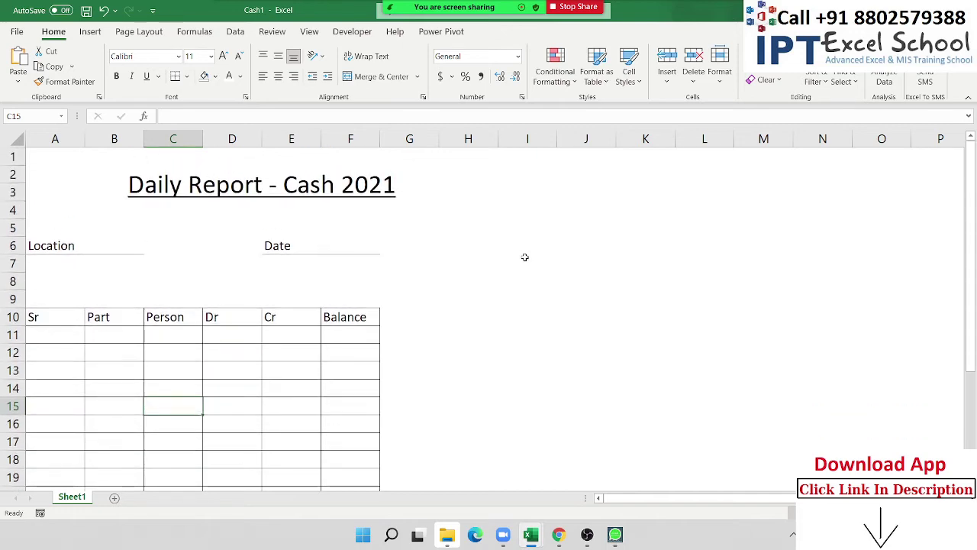
key("super+d")
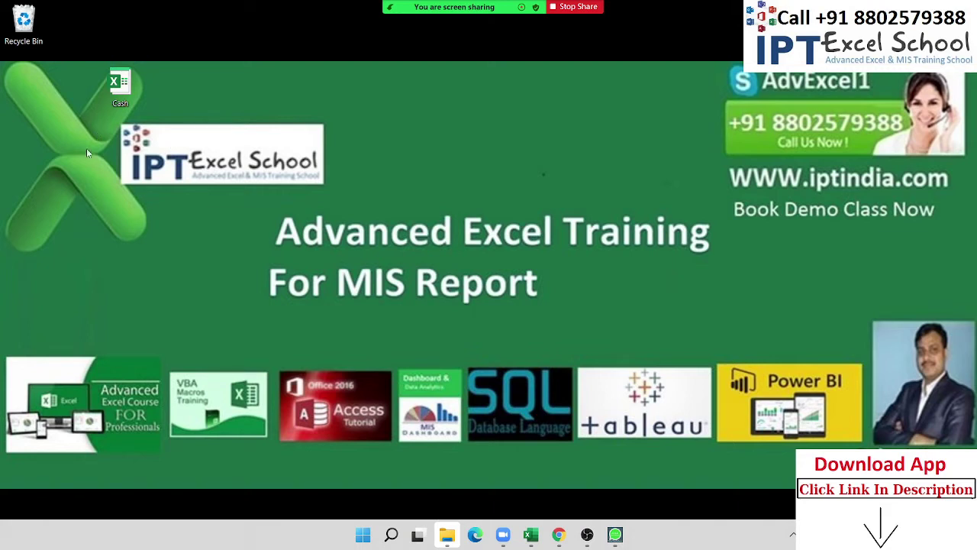
Switch from the desktop to the open Book1 workbook and select cell A2.
left_click(103, 90)
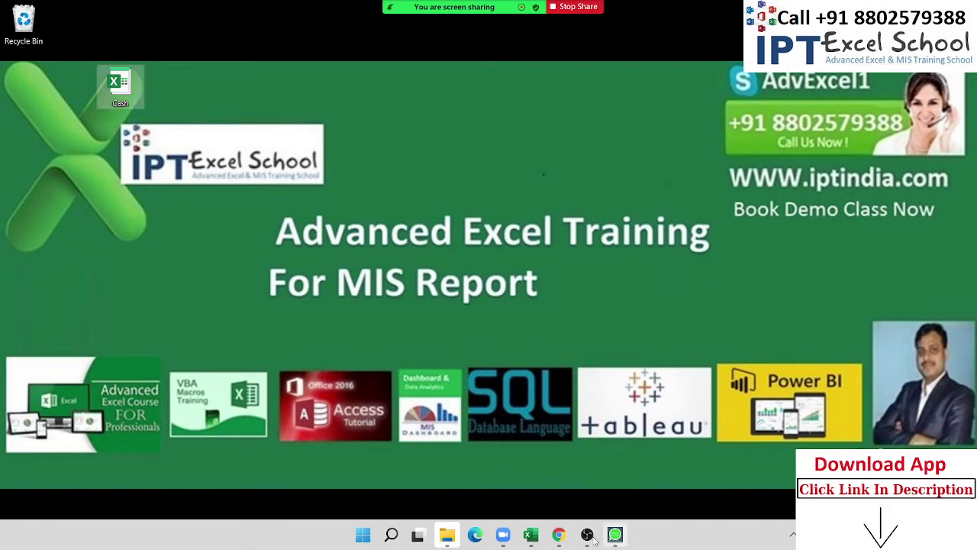
left_click(531, 534)
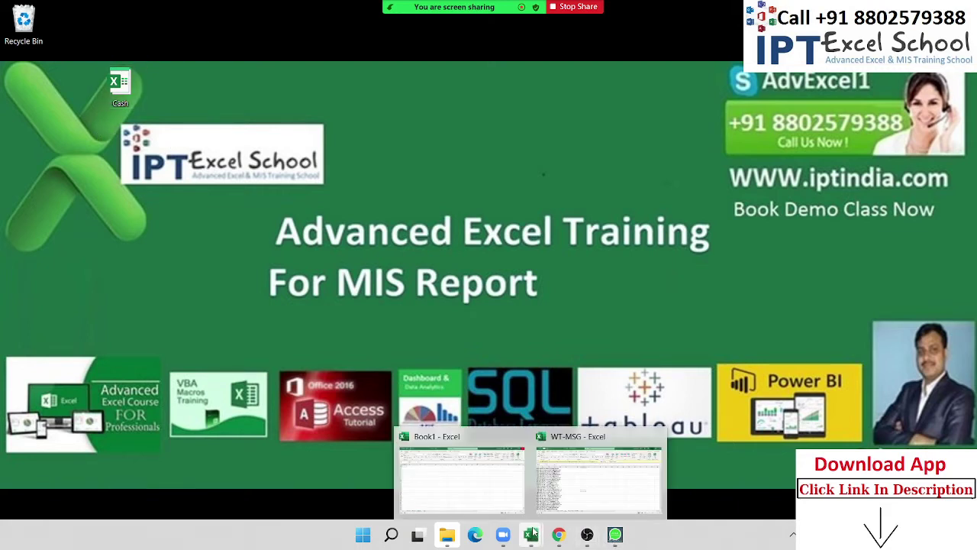
left_click(496, 495)
left_click(123, 246)
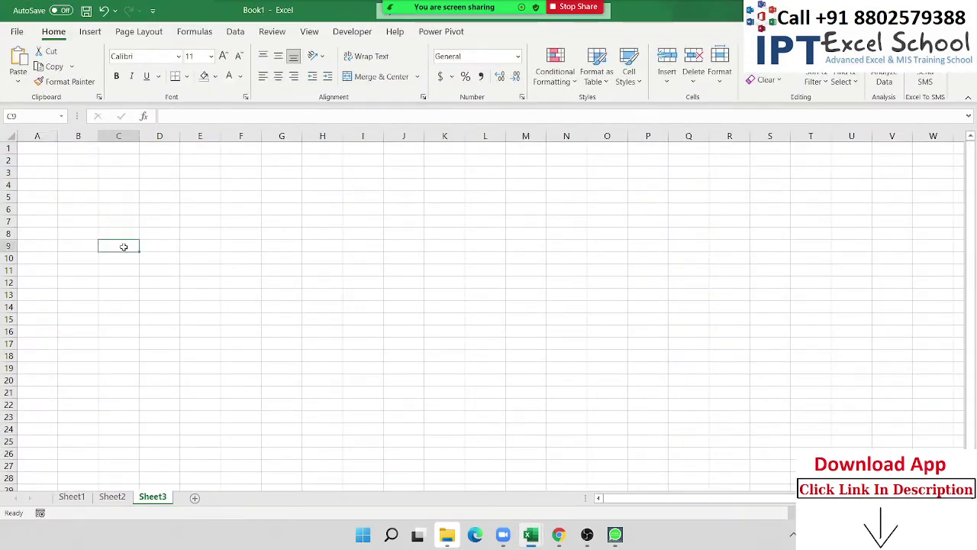
left_click(42, 156)
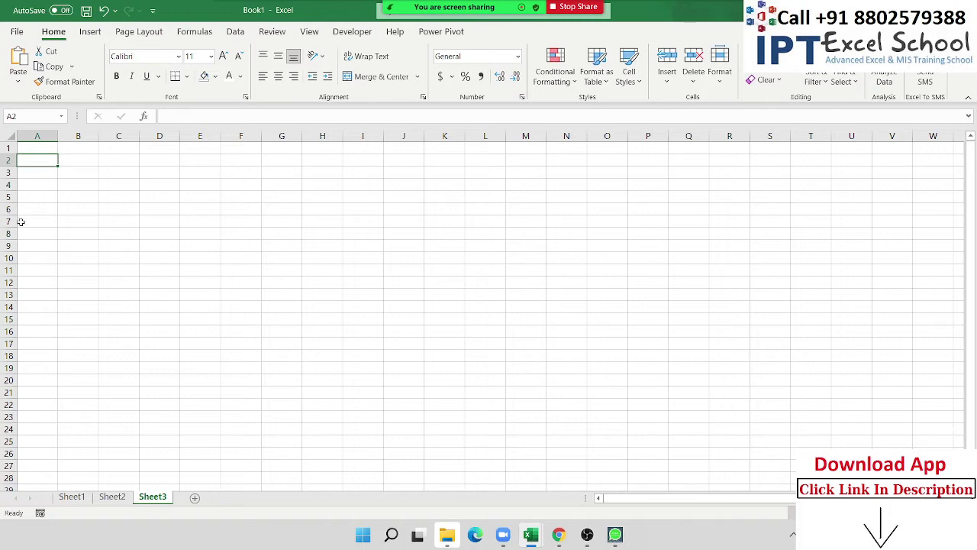
Browse File > Open and Info, close Book1 without saving, then launch File Explorer.
left_click(16, 31)
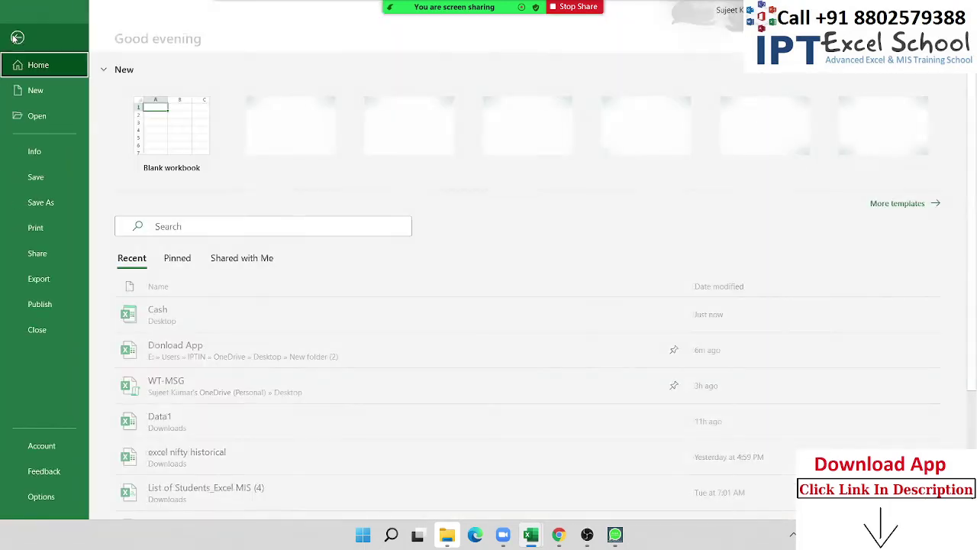
left_click(47, 118)
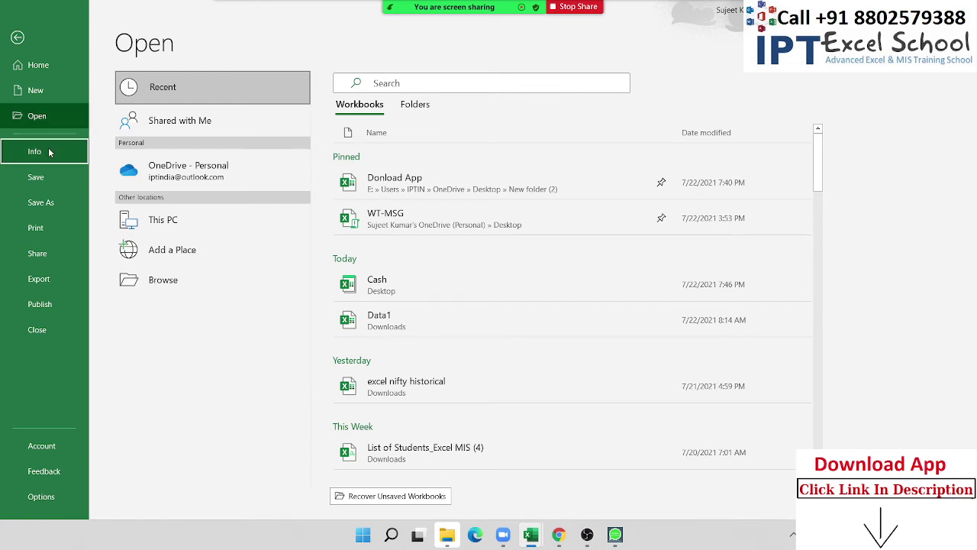
left_click(37, 152)
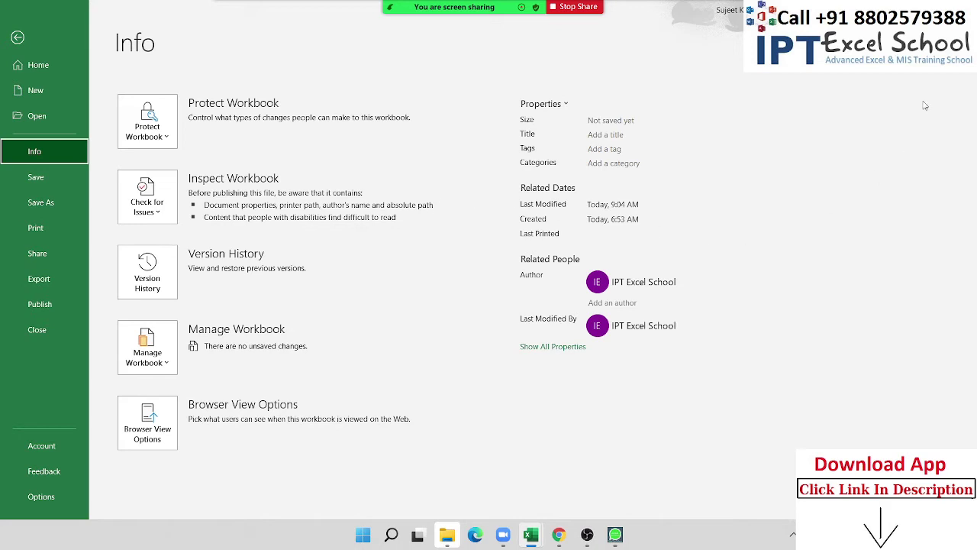
left_click(963, 9)
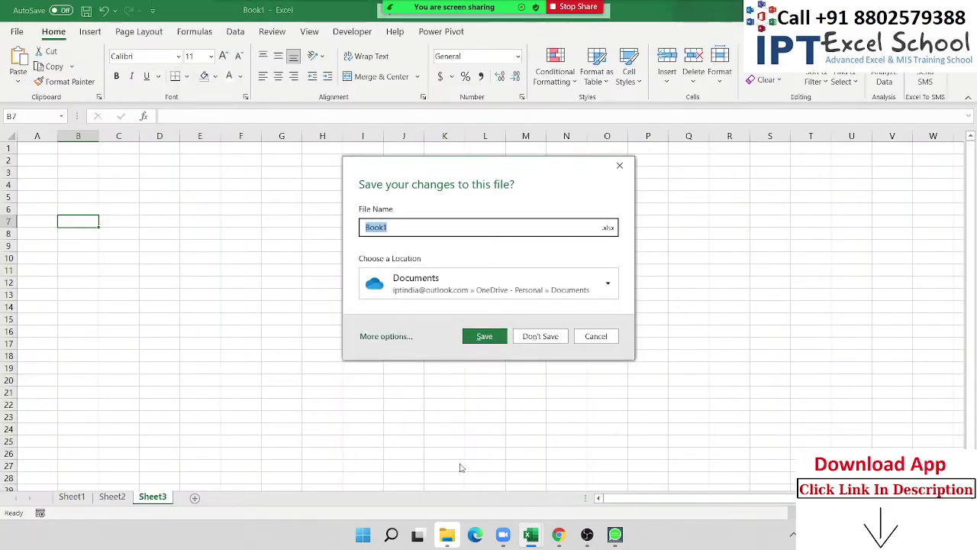
left_click(619, 165)
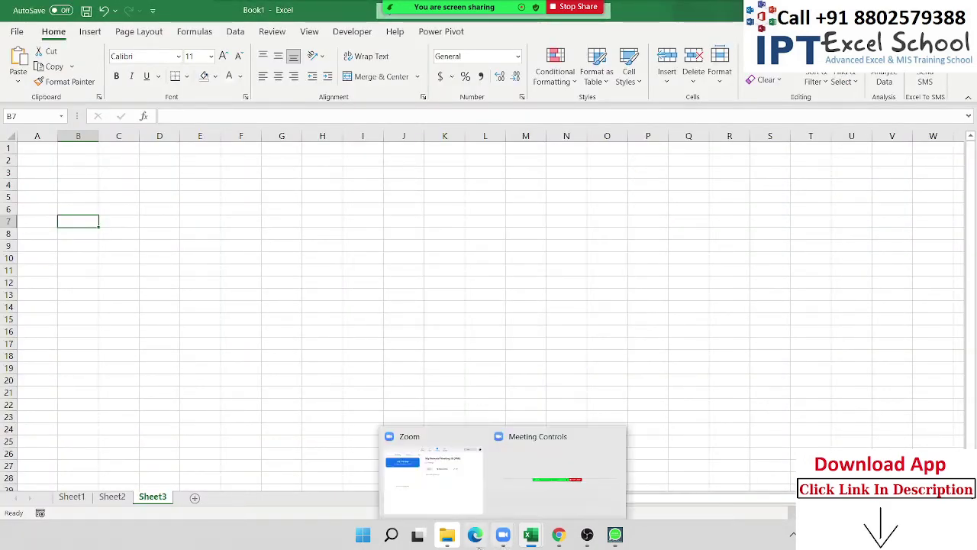
left_click(457, 536)
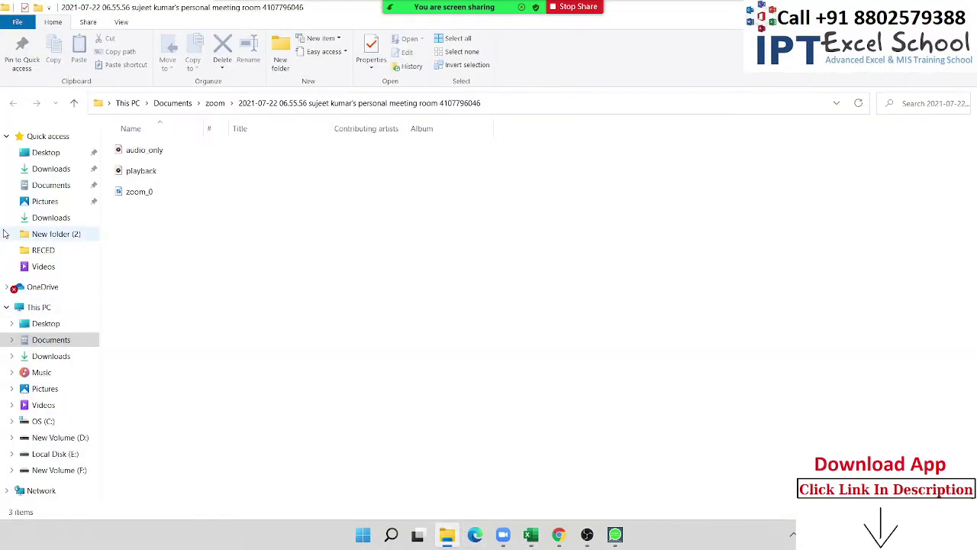
In Downloads, select the Data1 workbook and bring up its context menu.
left_click(50, 169)
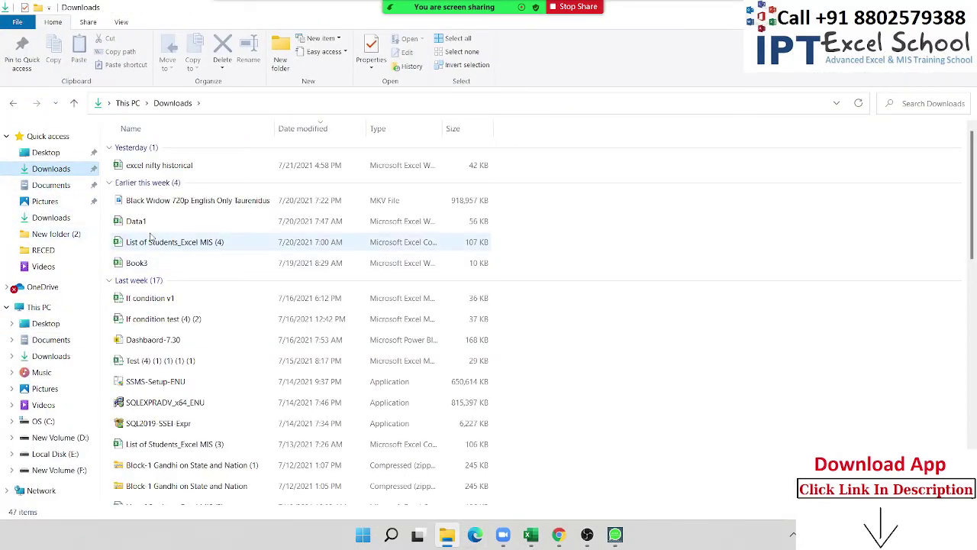
mouse_move(136, 221)
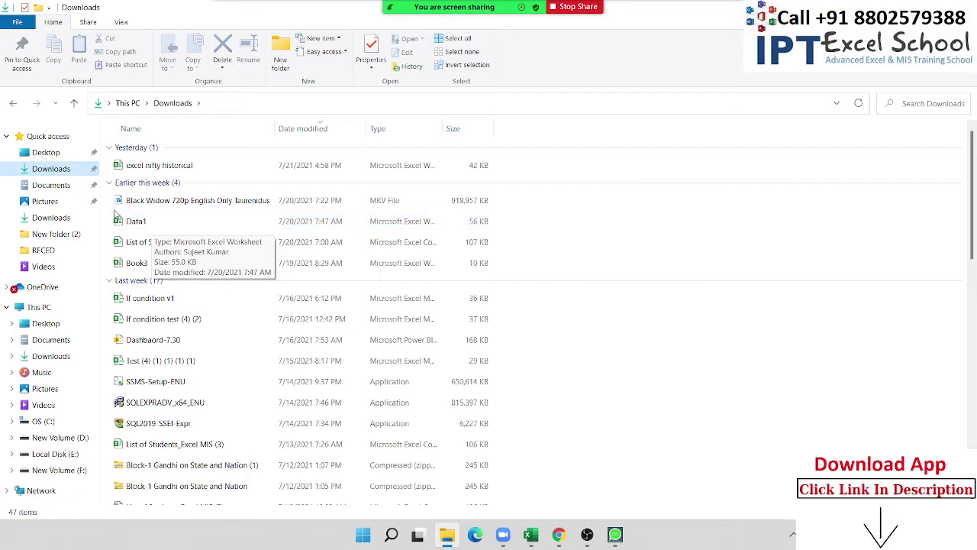
left_click(141, 266)
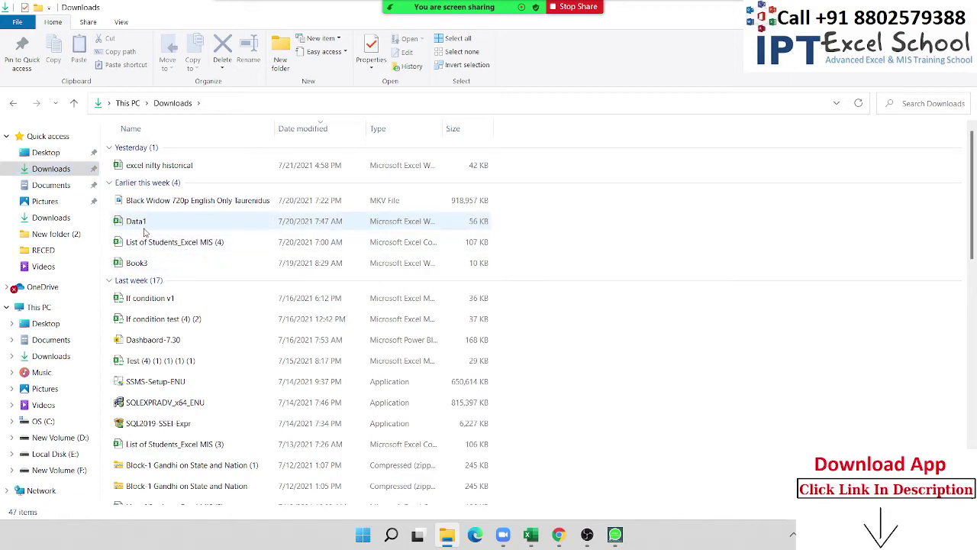
left_click(145, 227)
right_click(146, 227)
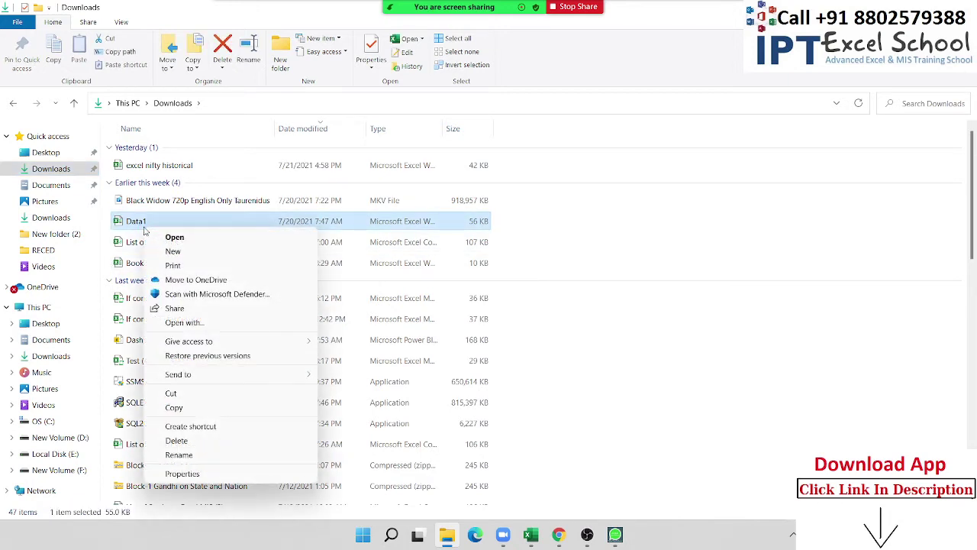
Open Data1's Properties window, then dismiss it without renaming the file.
left_click(180, 474)
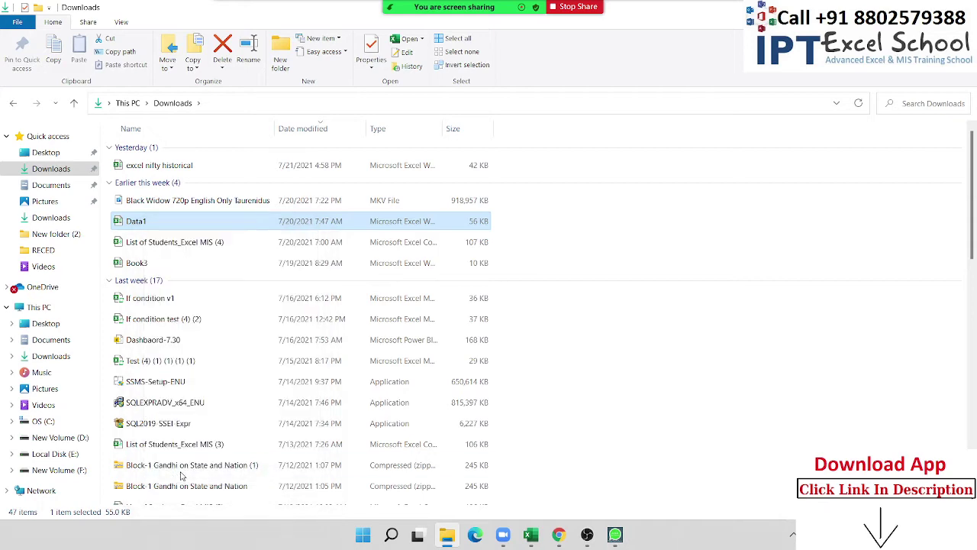
left_click_drag(226, 212, 431, 217)
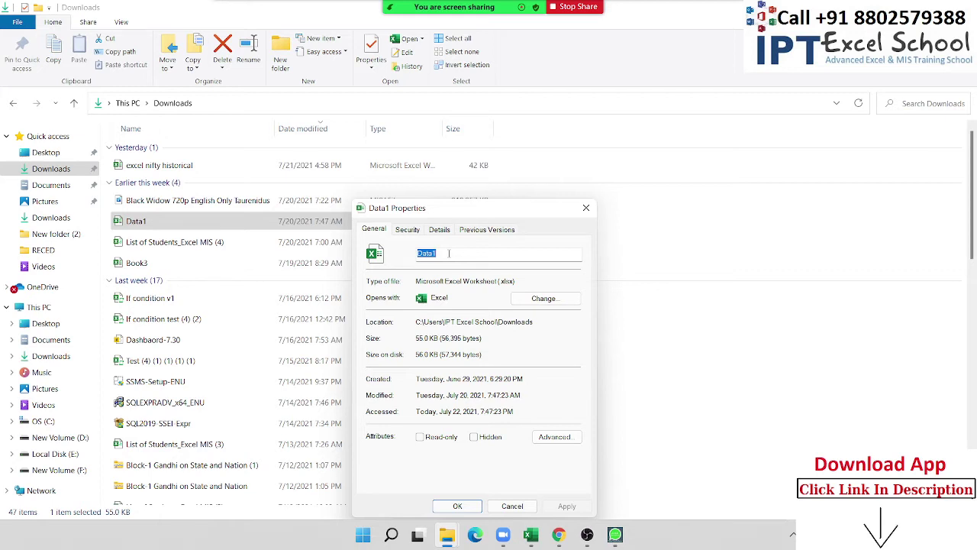
type("Da")
key("BackSpace")
key("BackSpace")
type("S")
key("Return")
Set Data1's Title to 'This Pivot Sample Data' on the Details tab and apply it.
right_click(255, 222)
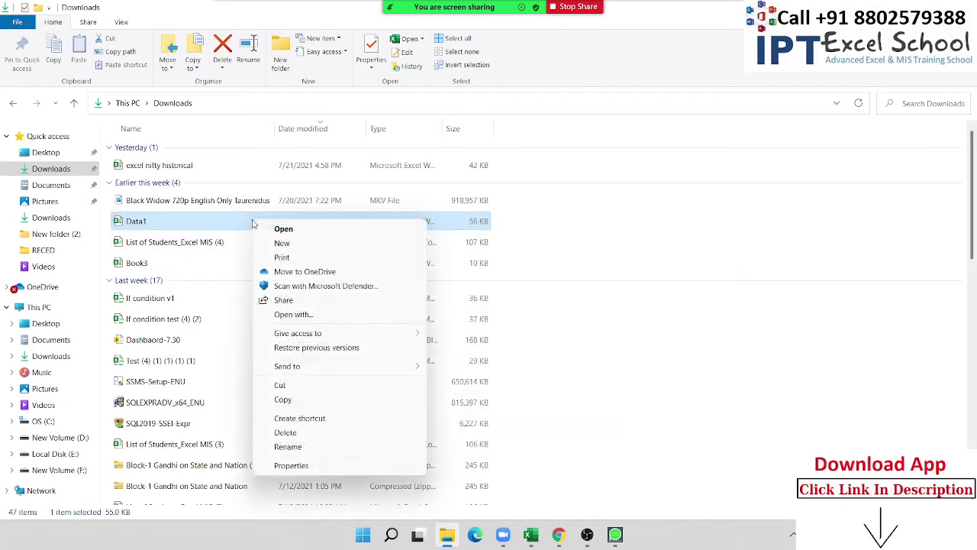
left_click(319, 467)
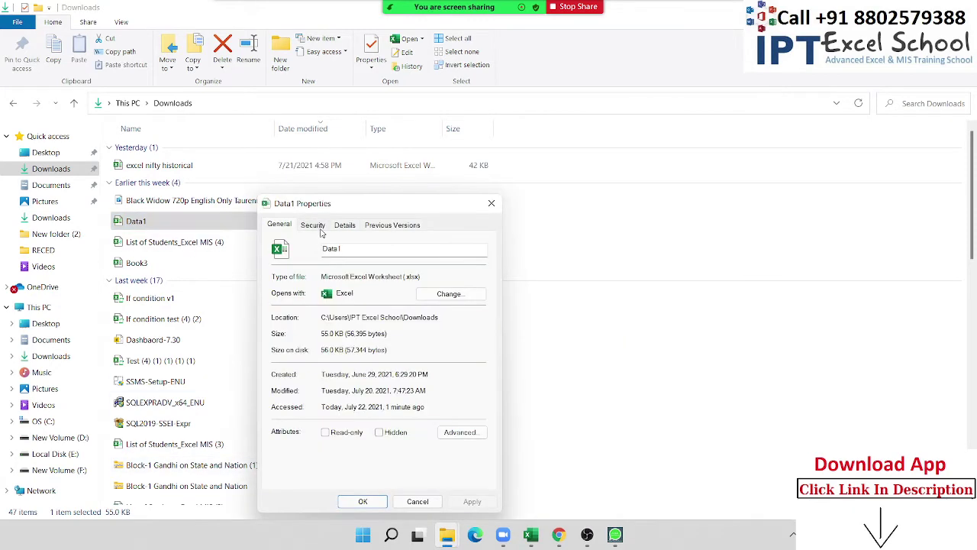
left_click(345, 225)
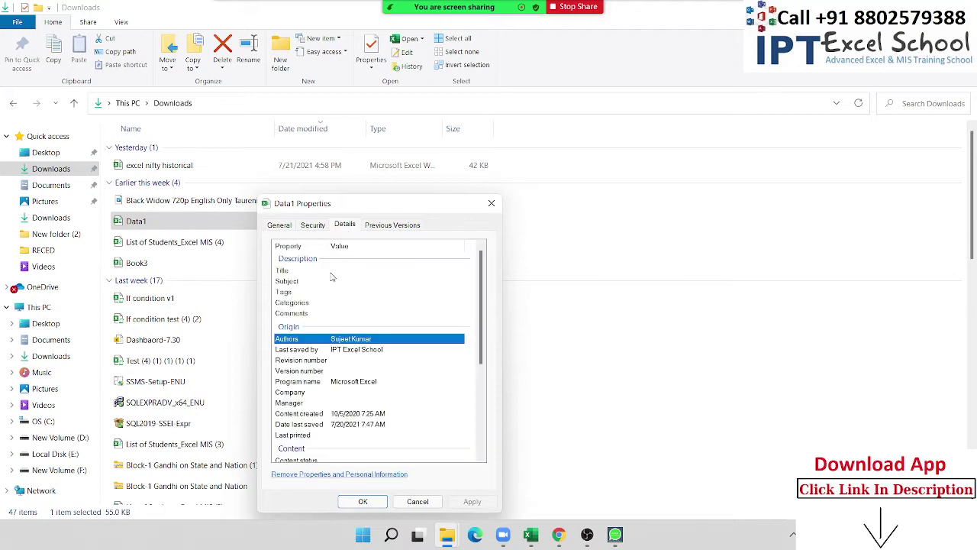
left_click(338, 271)
type("Thi")
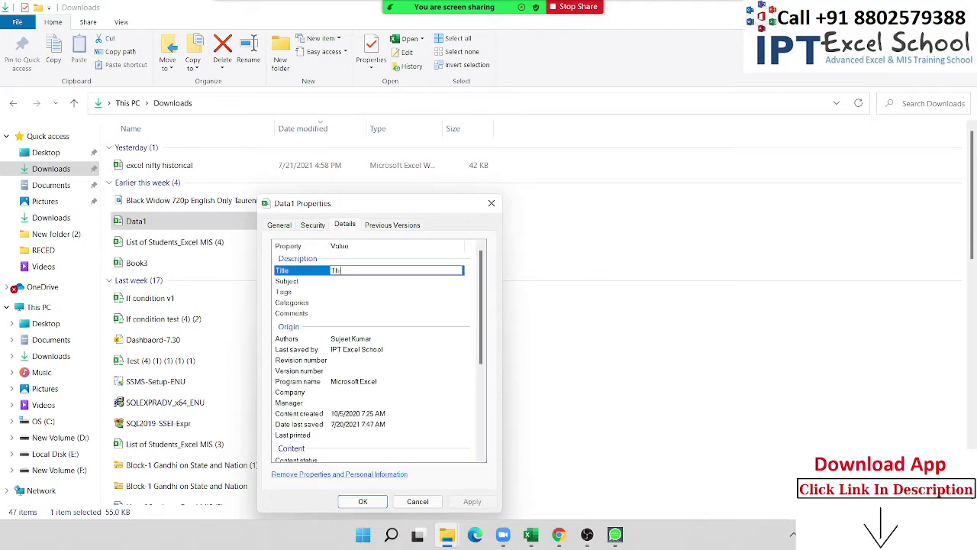
type("s Pivo")
type("t Sample D")
type("ata")
key("Return")
left_click(346, 294)
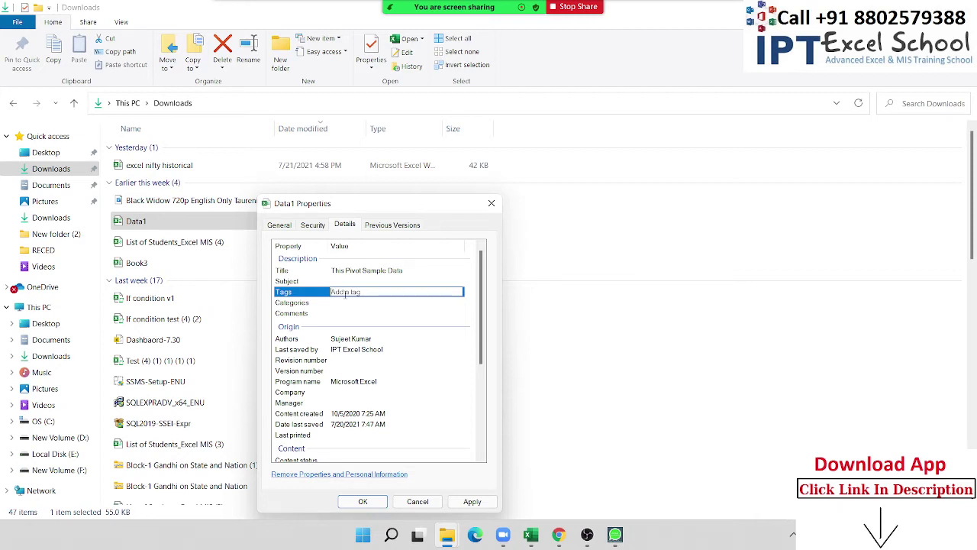
left_click(472, 502)
Close Data1's properties and look over the Last week group and column header context menus.
left_click(365, 503)
right_click(603, 296)
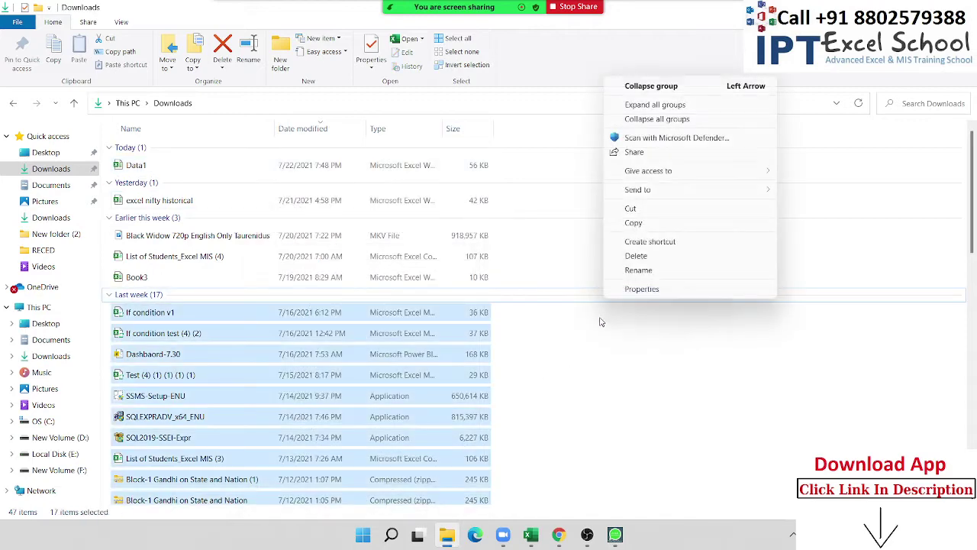
left_click(589, 183)
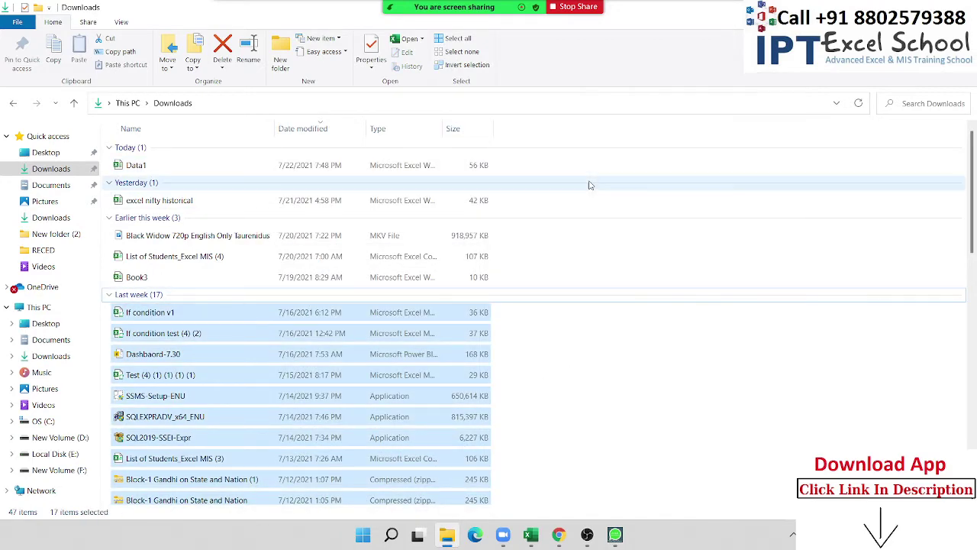
right_click(611, 126)
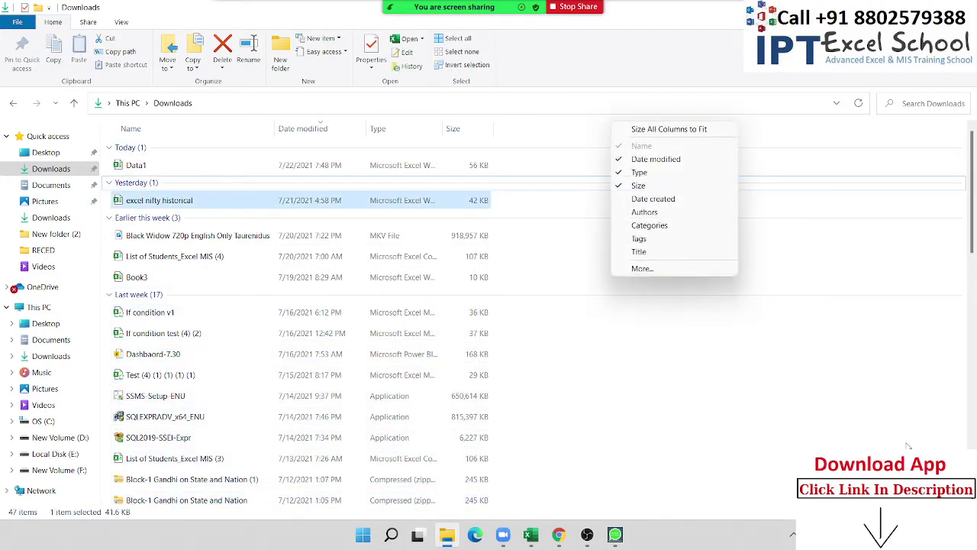
left_click(808, 403)
Refresh the Downloads folder listing and select the Data1 file.
right_click(808, 404)
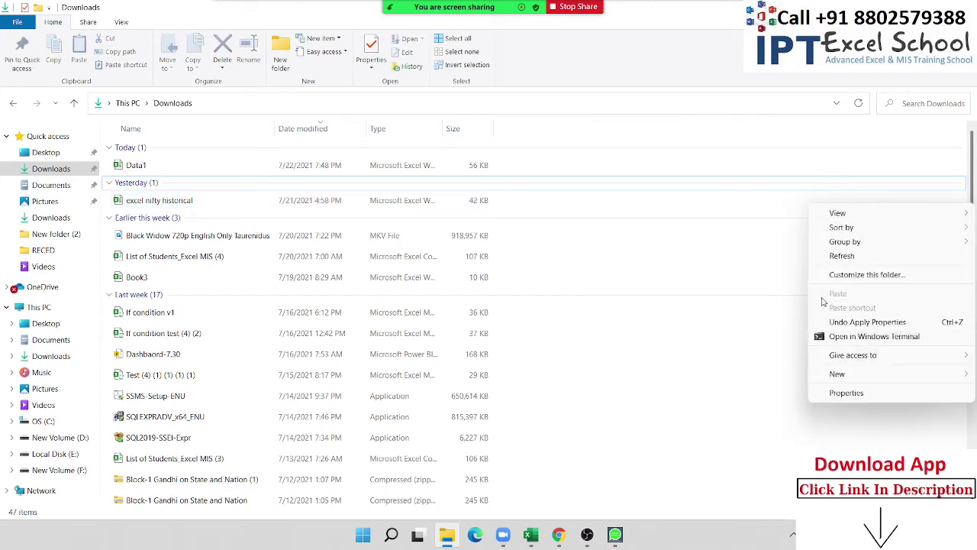
left_click(834, 265)
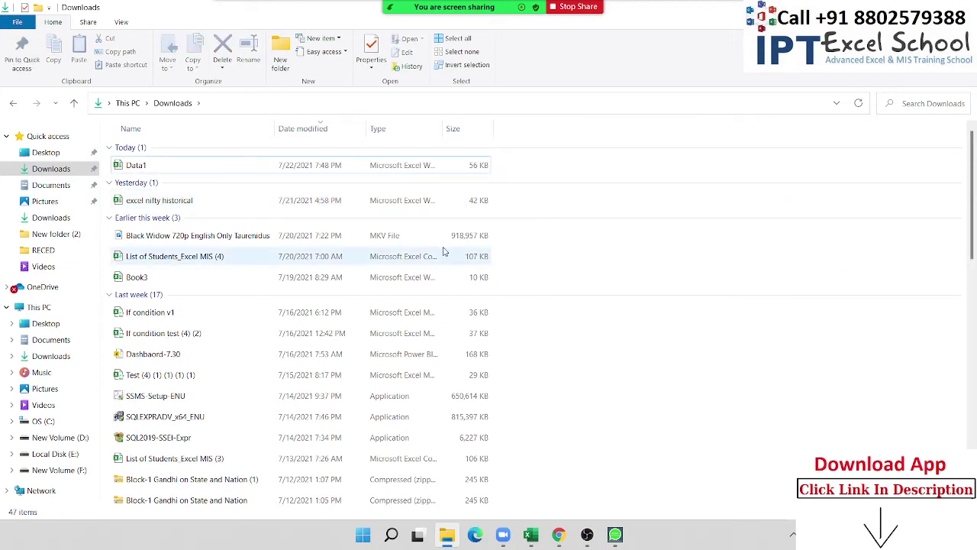
left_click(122, 168)
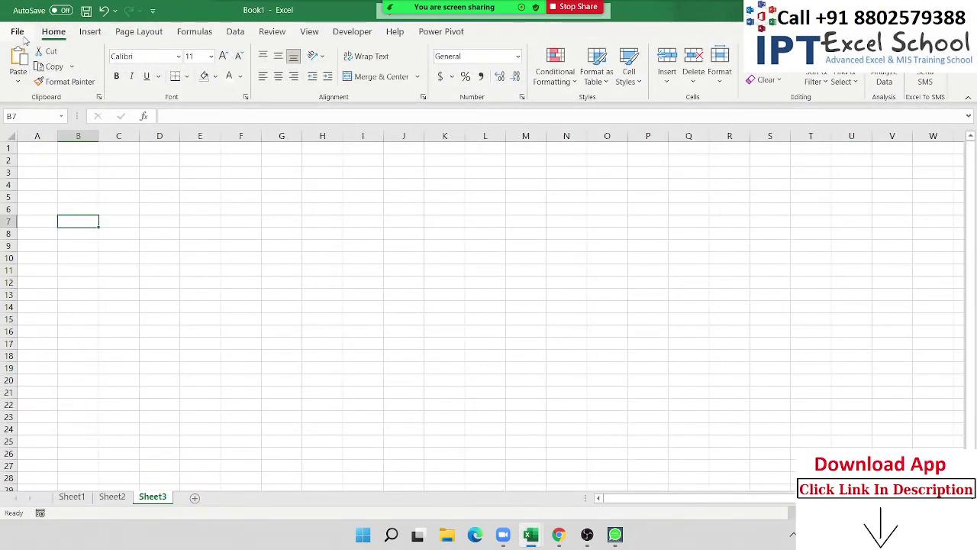
Open the Save As browse dialog, centre it, and expand the Save as type format list.
left_click(16, 31)
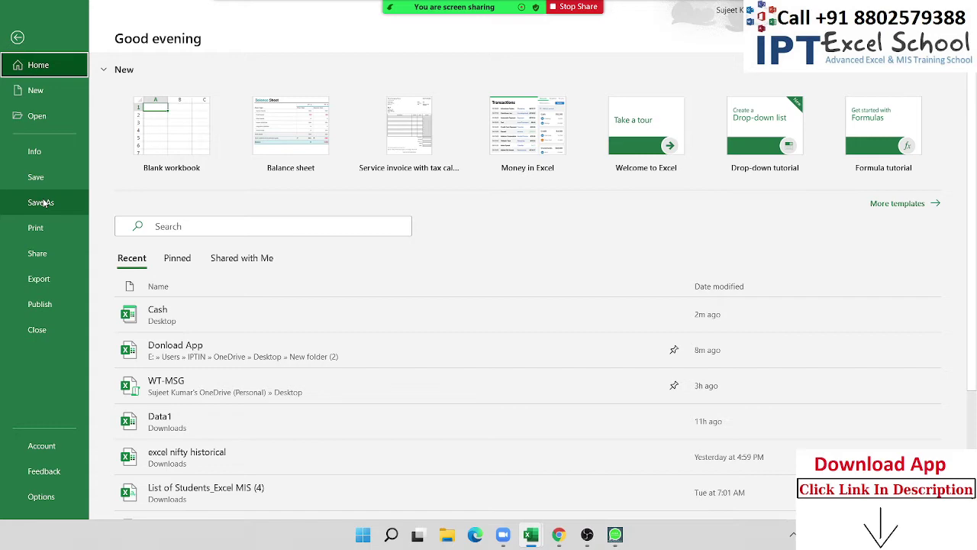
left_click(44, 201)
left_click(183, 252)
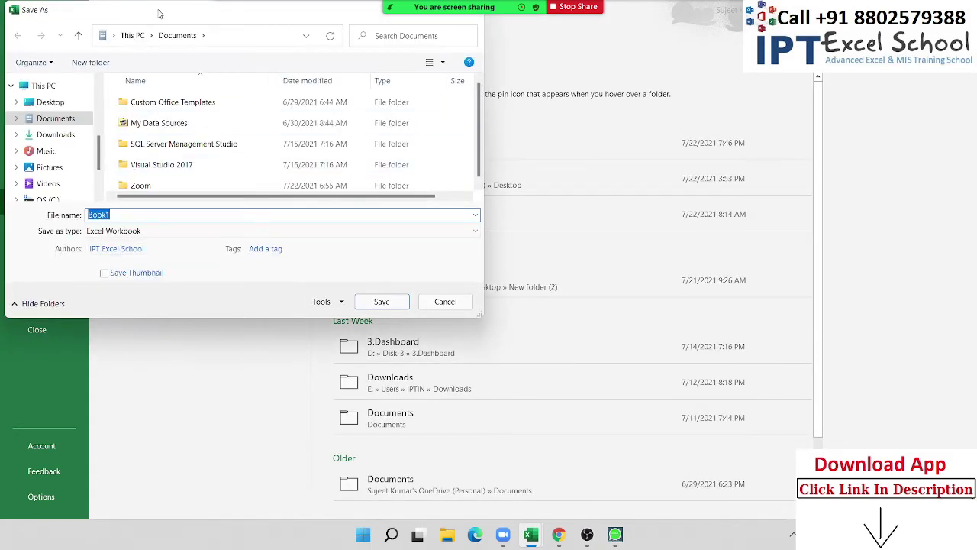
left_click_drag(158, 10, 437, 130)
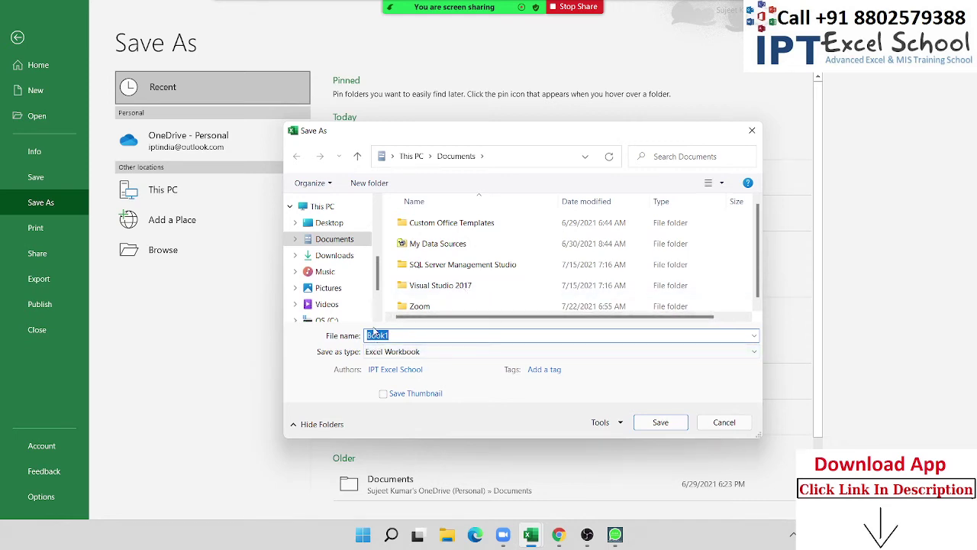
left_click(389, 351)
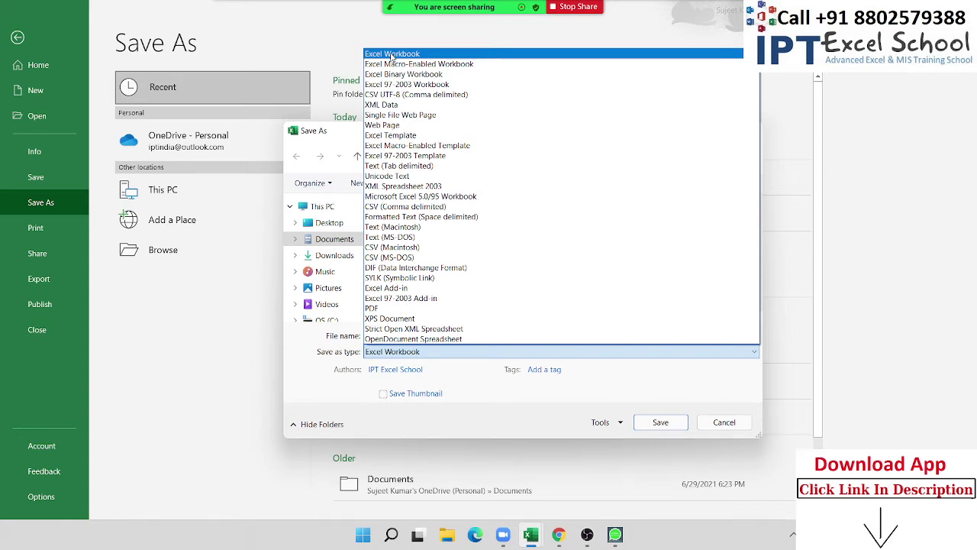
Preview the Excel Macro-Enabled and Excel Binary Workbook formats, then cancel without saving.
key("Down")
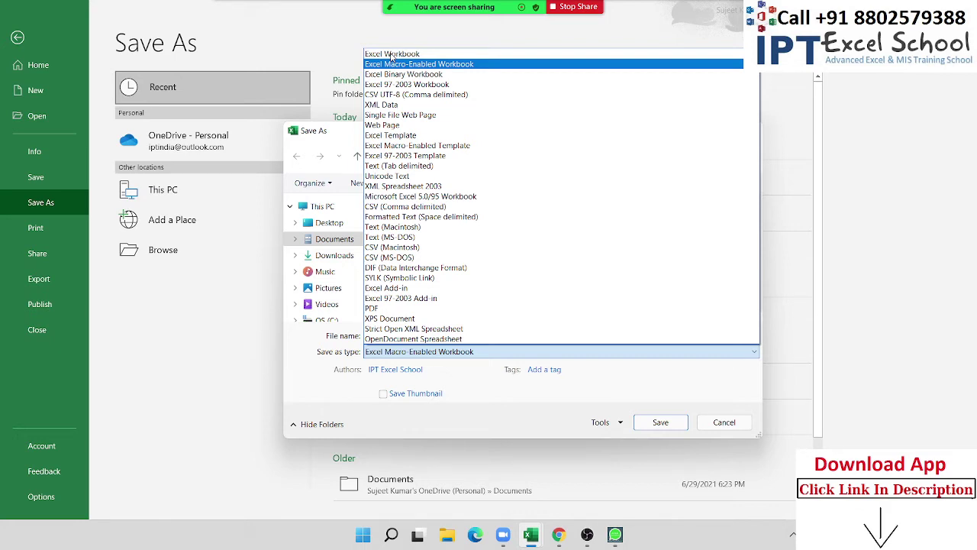
key("Down")
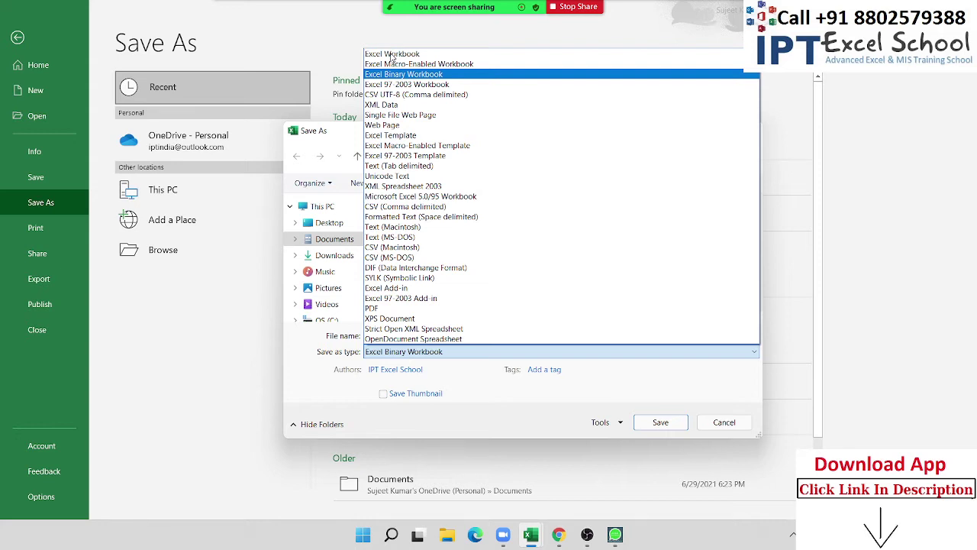
left_click(356, 409)
left_click(746, 428)
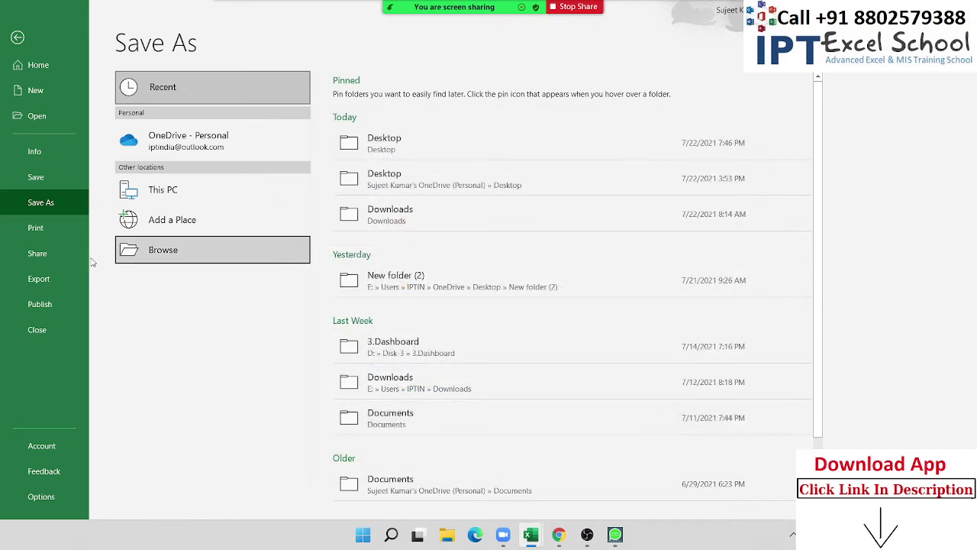
Browse the Print, Share, Export and Account backstage pages, then open Excel Options.
left_click(31, 231)
left_click(39, 254)
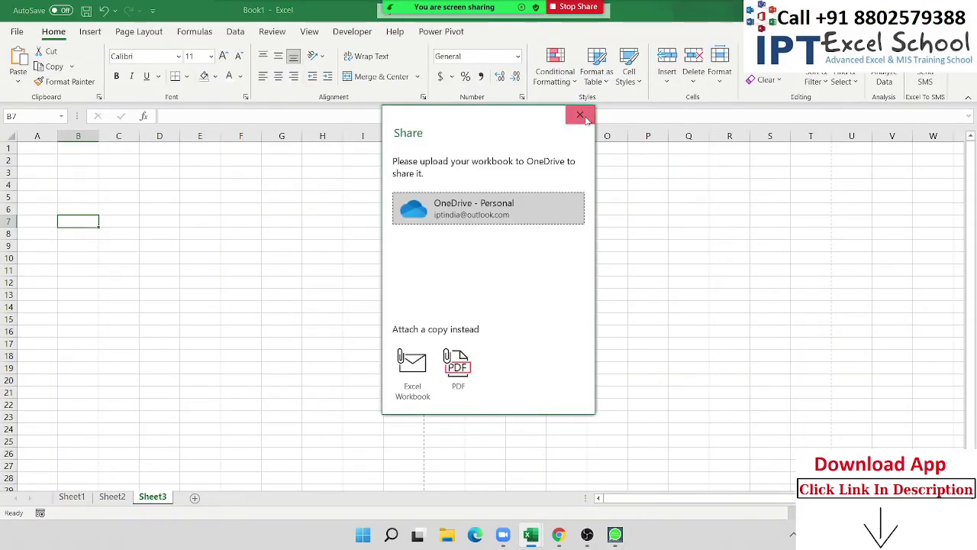
left_click(580, 115)
left_click(17, 32)
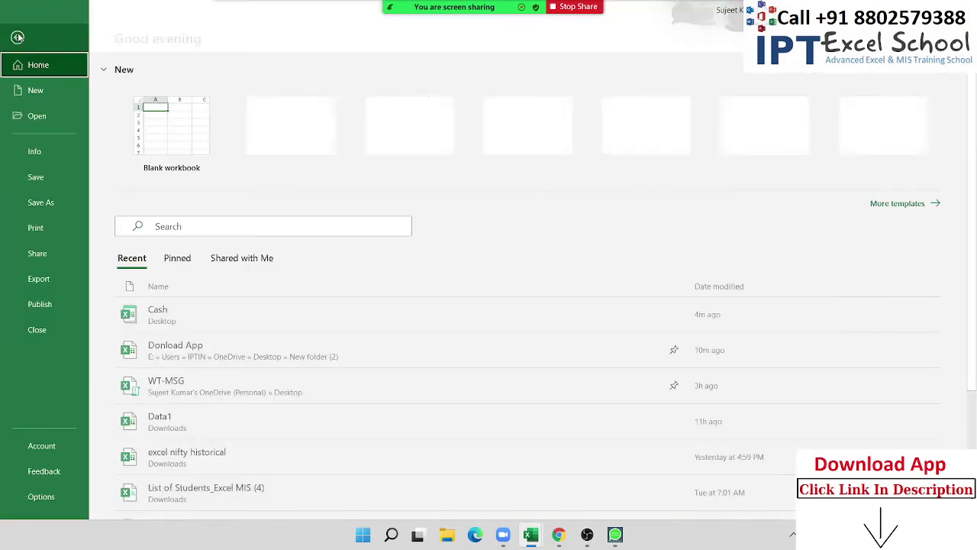
left_click(53, 286)
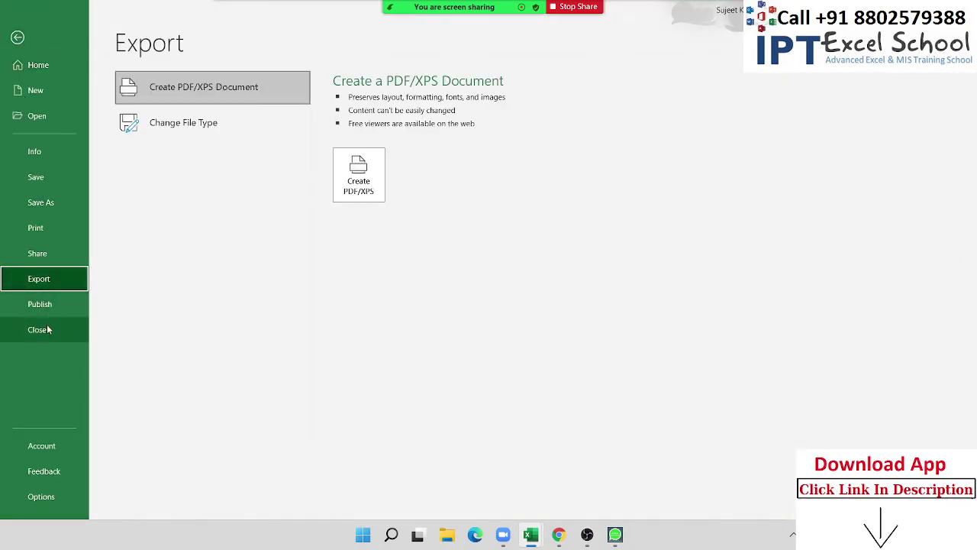
left_click(50, 451)
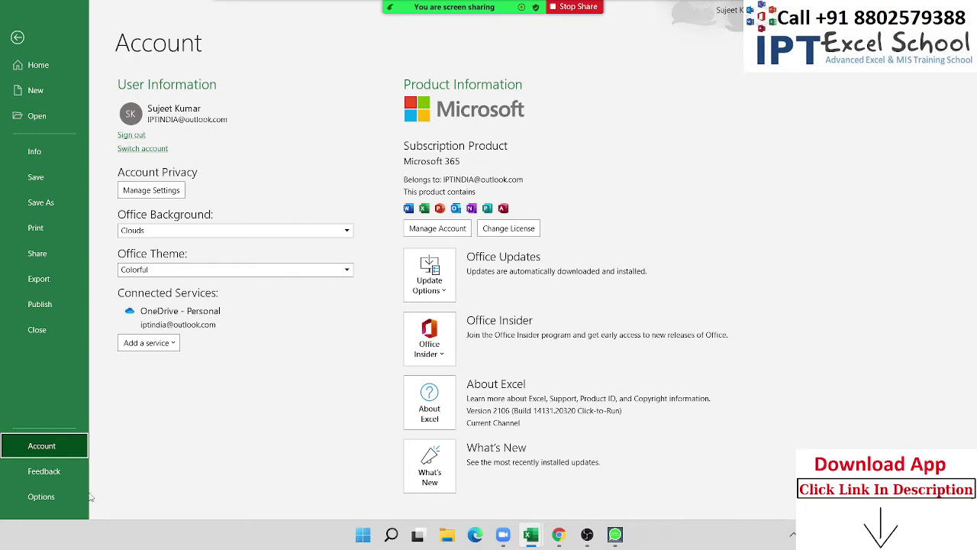
left_click(51, 503)
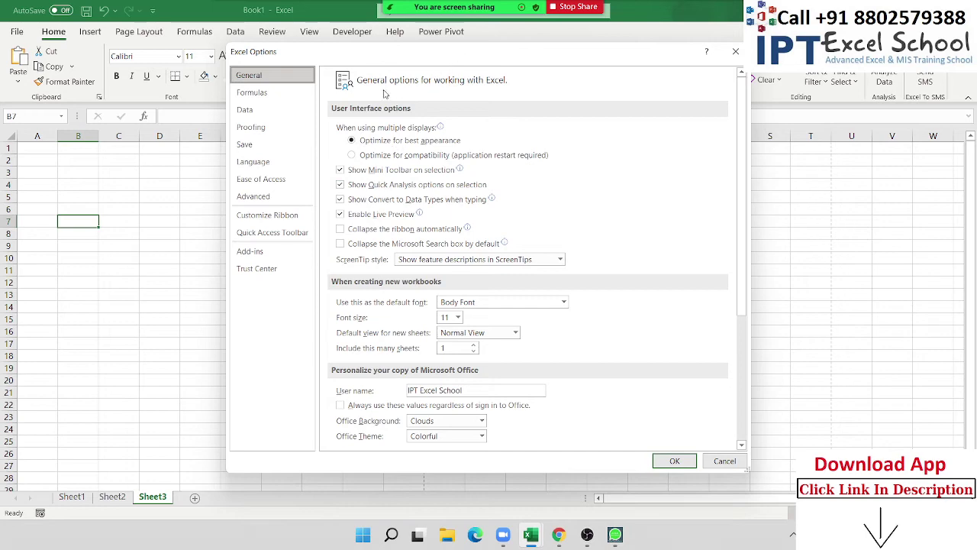
Reposition Excel Options, view the ScreenTip style choices, and exit with Escape unchanged.
left_click_drag(375, 52, 284, 78)
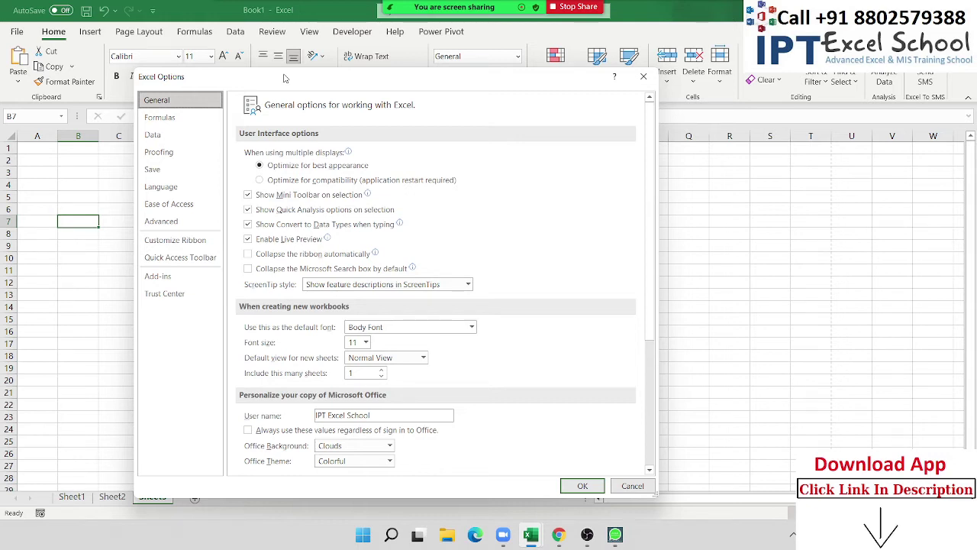
mouse_move(365, 165)
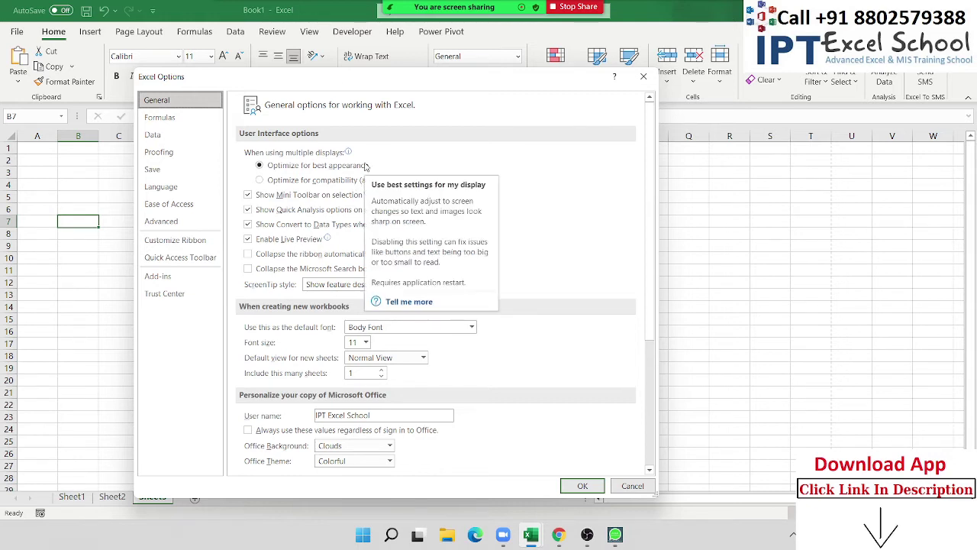
left_click_drag(373, 82, 520, 70)
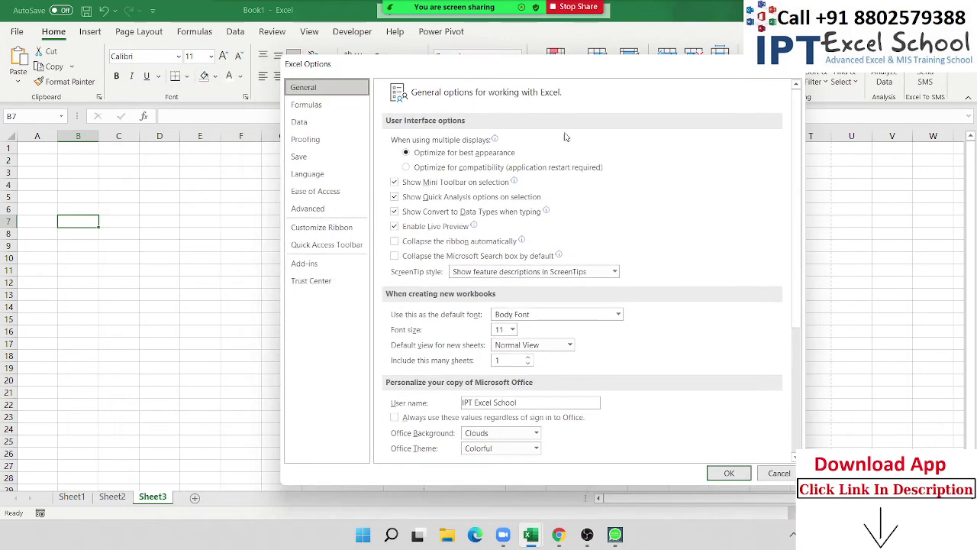
left_click(531, 274)
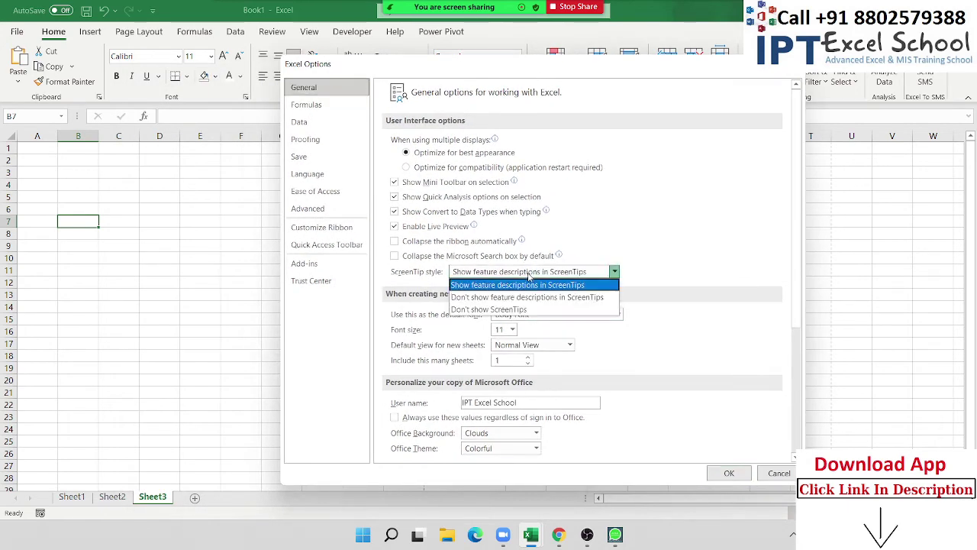
key("Escape")
key("Escape")
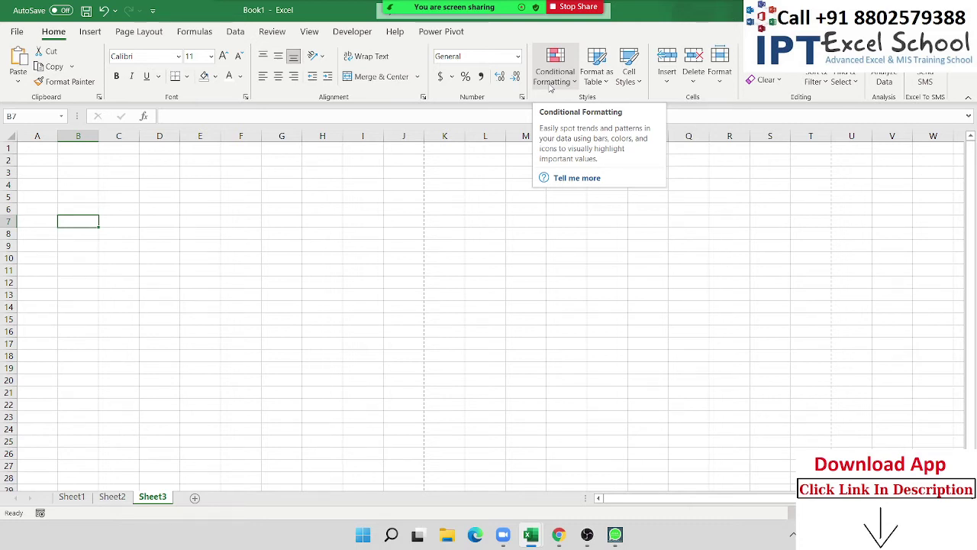
left_click(17, 31)
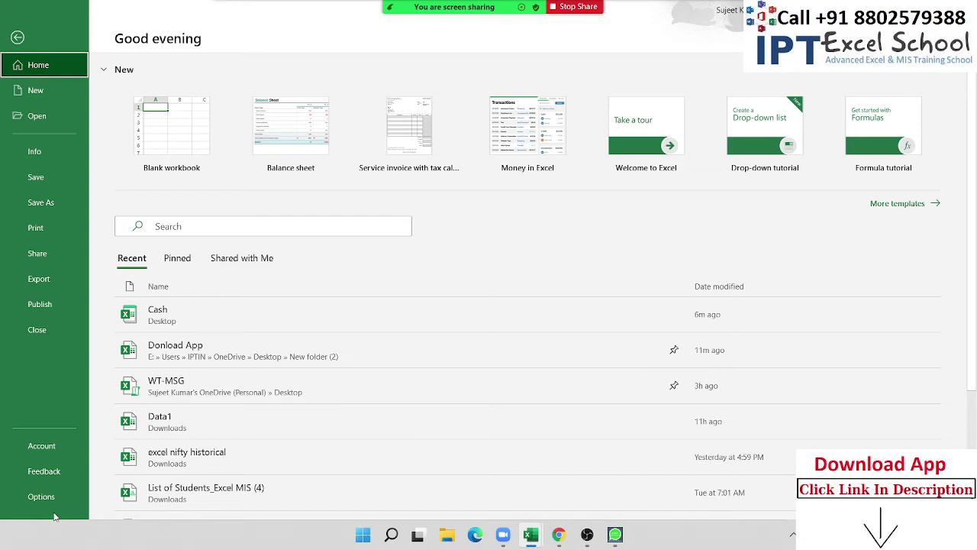
left_click(58, 498)
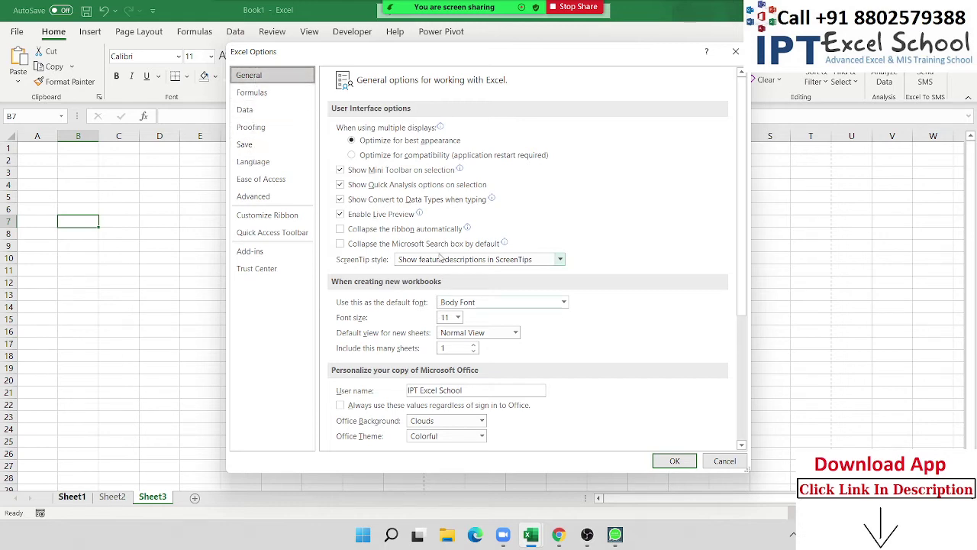
left_click(440, 259)
left_click(640, 317)
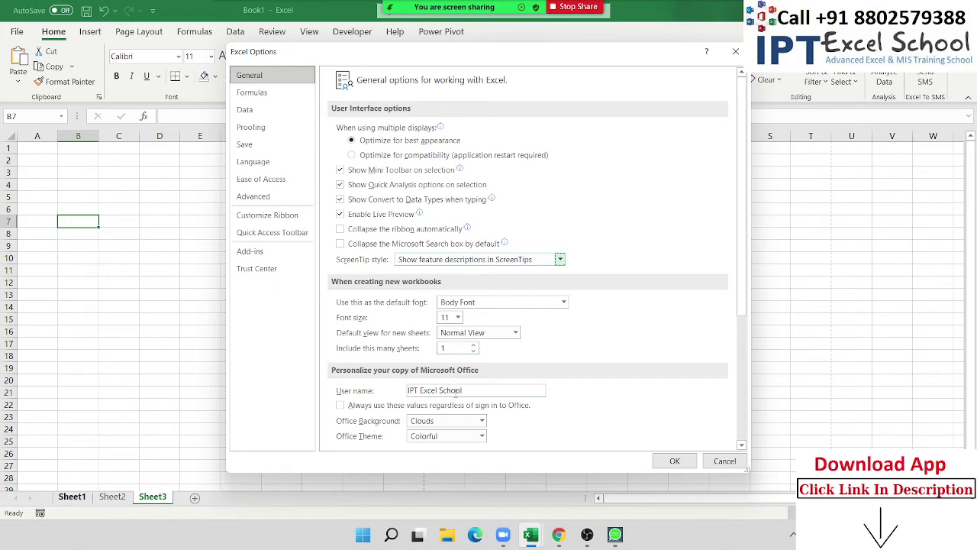
double_click(456, 390)
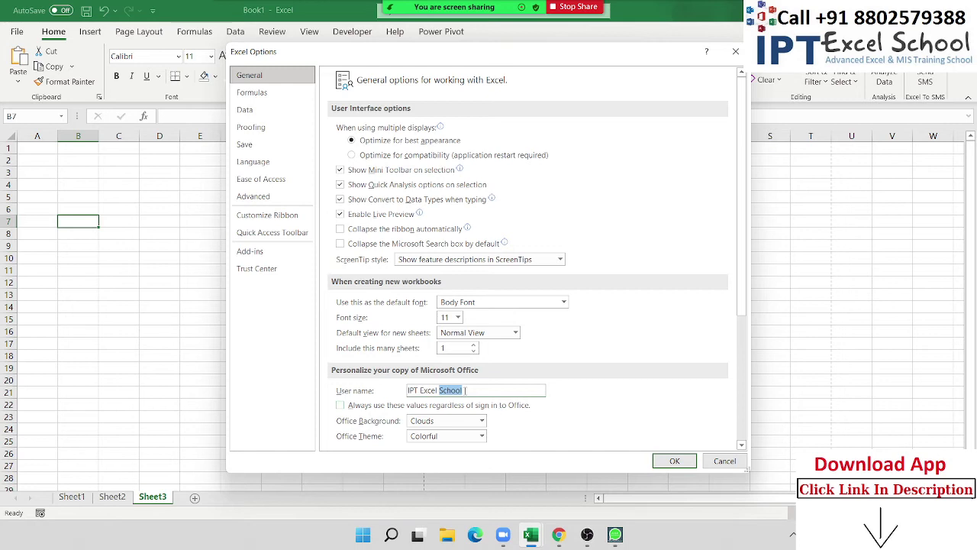
scroll(371, 367, "down", 2)
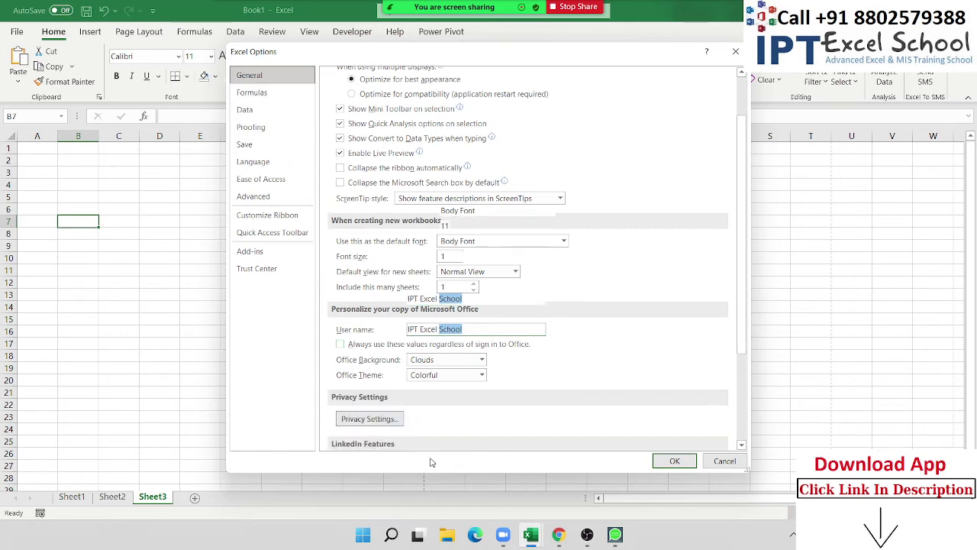
scroll(370, 392, "down", 1)
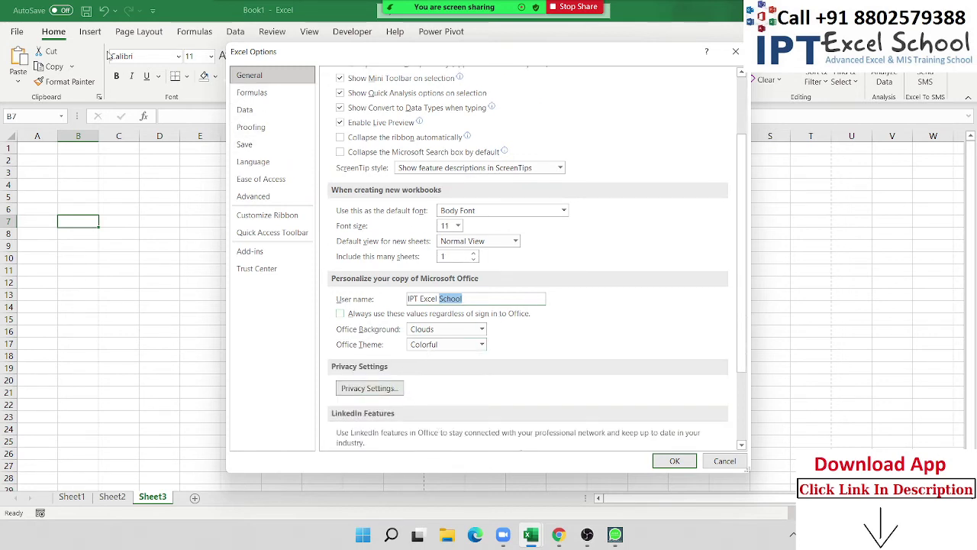
Set the Office Theme to Black and apply it.
left_click(450, 346)
left_click(447, 382)
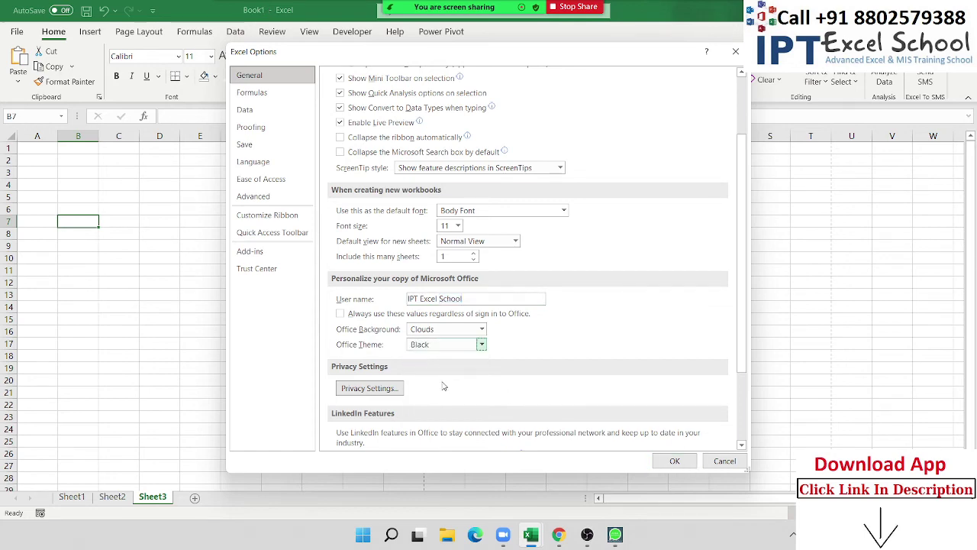
left_click(675, 461)
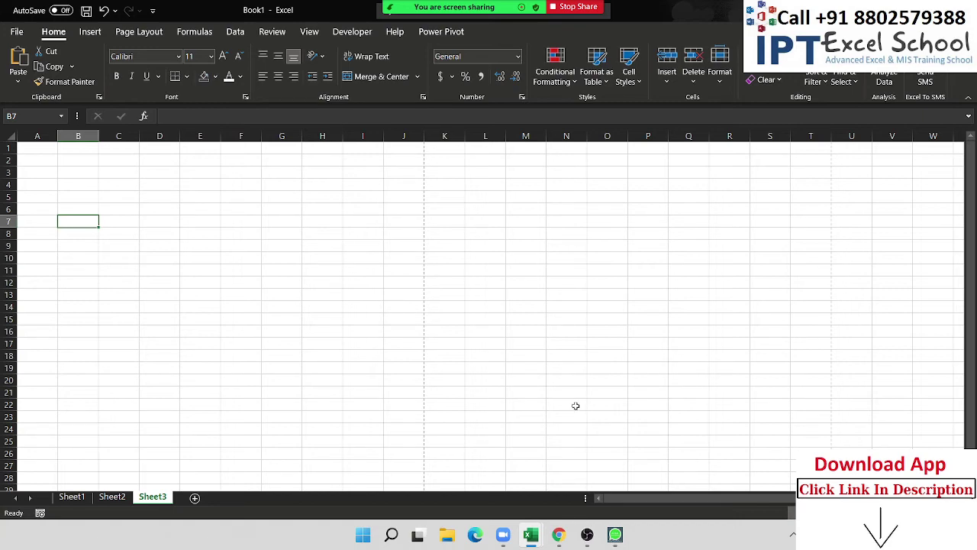
Reopen Excel Options and switch the Office Theme back to Colorful.
left_click(16, 31)
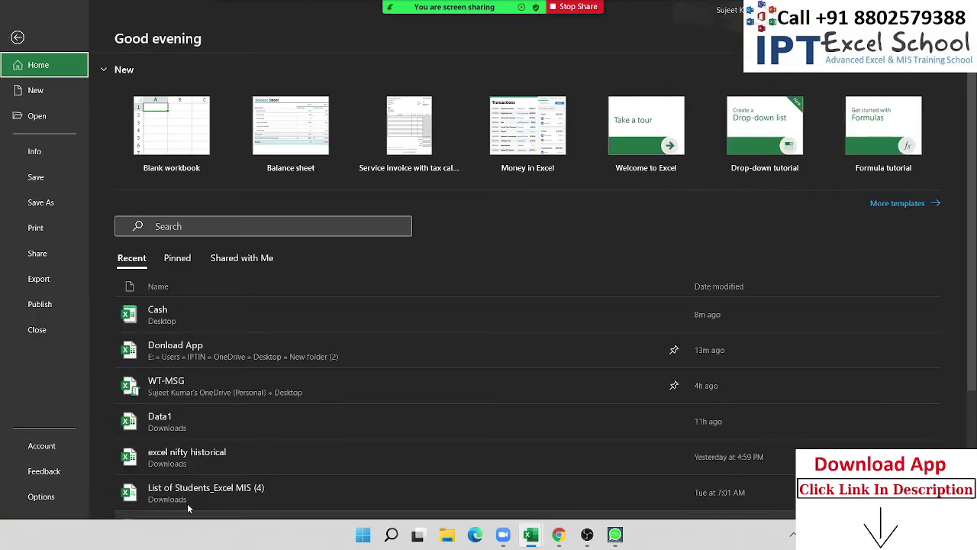
left_click(69, 497)
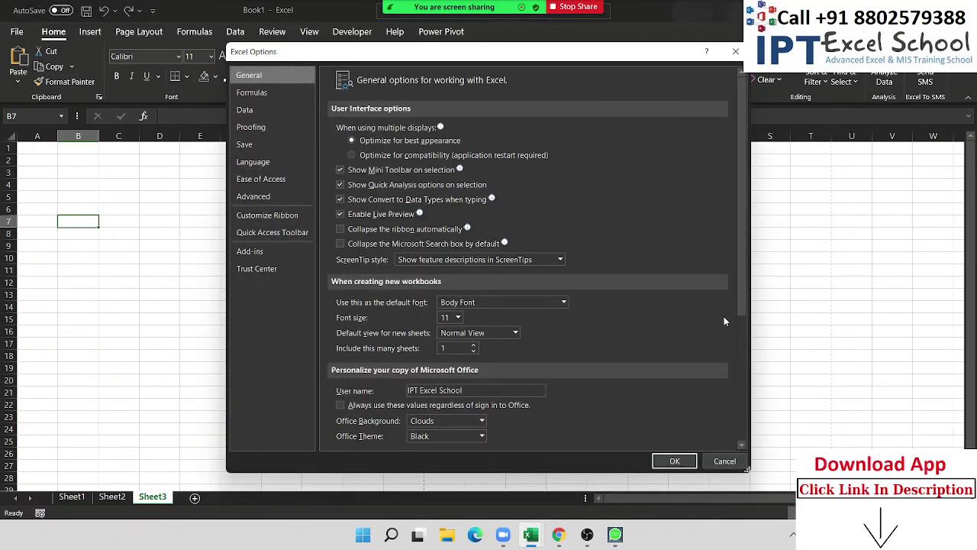
scroll(649, 399, "down", 2)
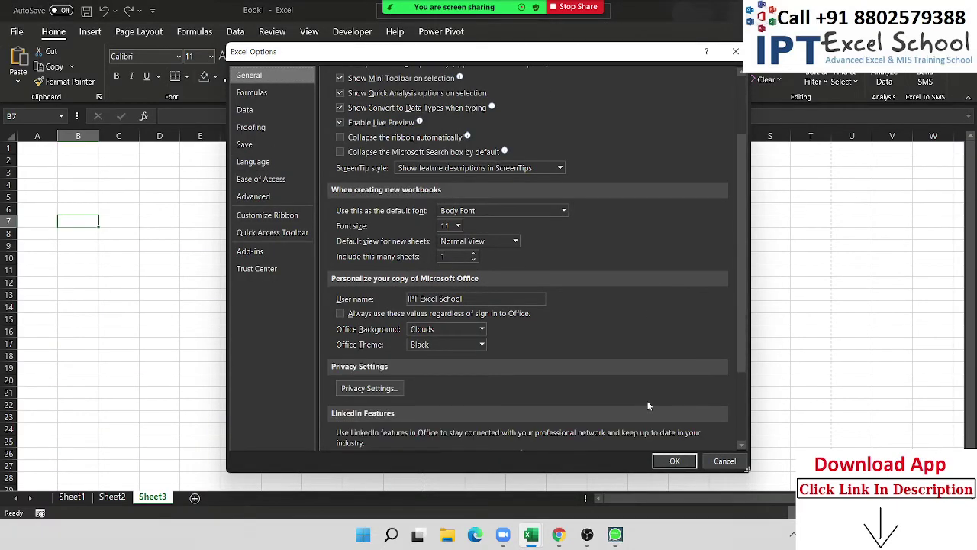
left_click(420, 345)
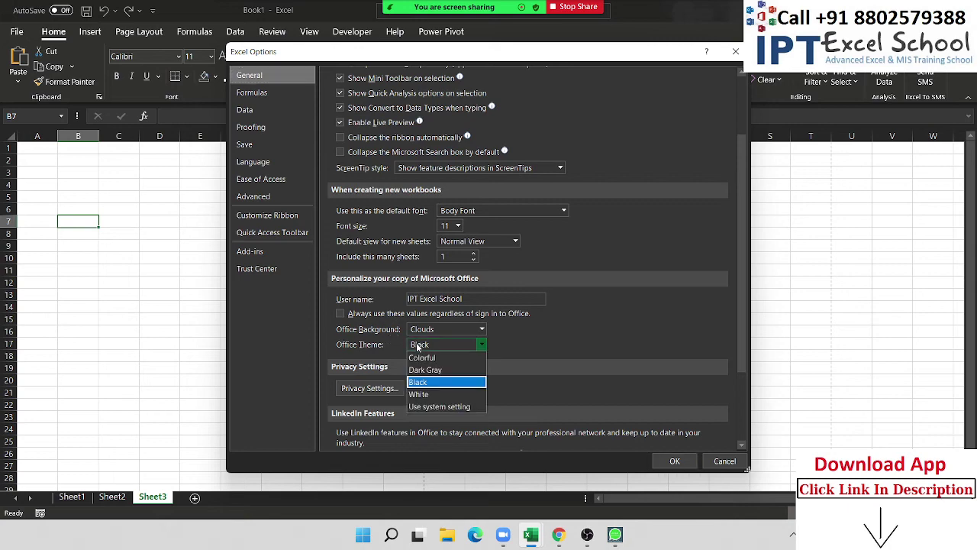
left_click(422, 357)
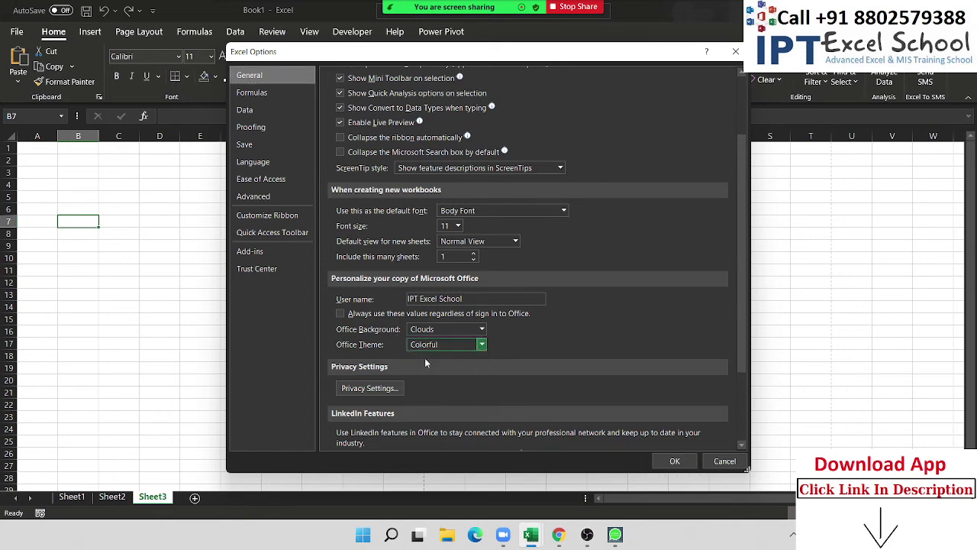
Confirm the Colorful Office Theme so Excel returns to its light look.
left_click(676, 462)
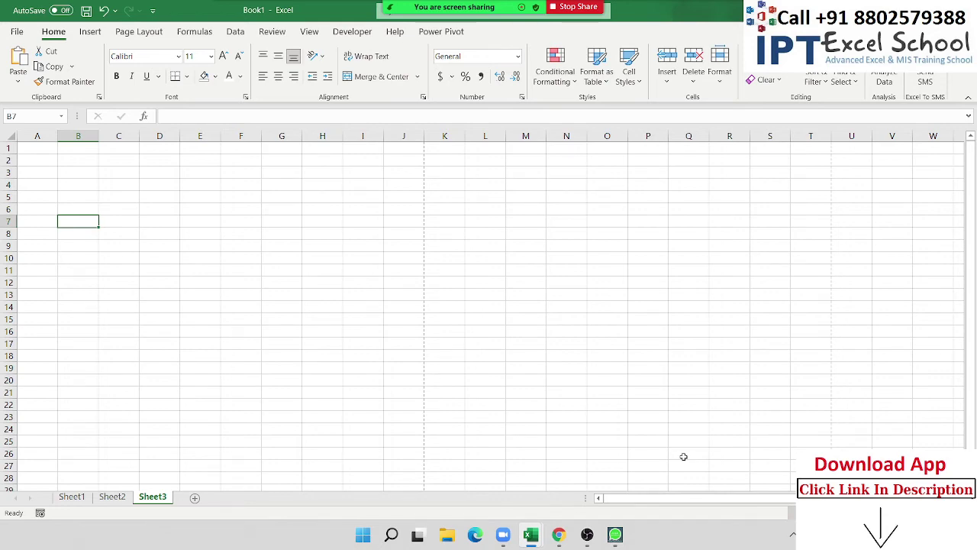
Open Excel Options and look through the Data and Formulas pages.
left_click(17, 31)
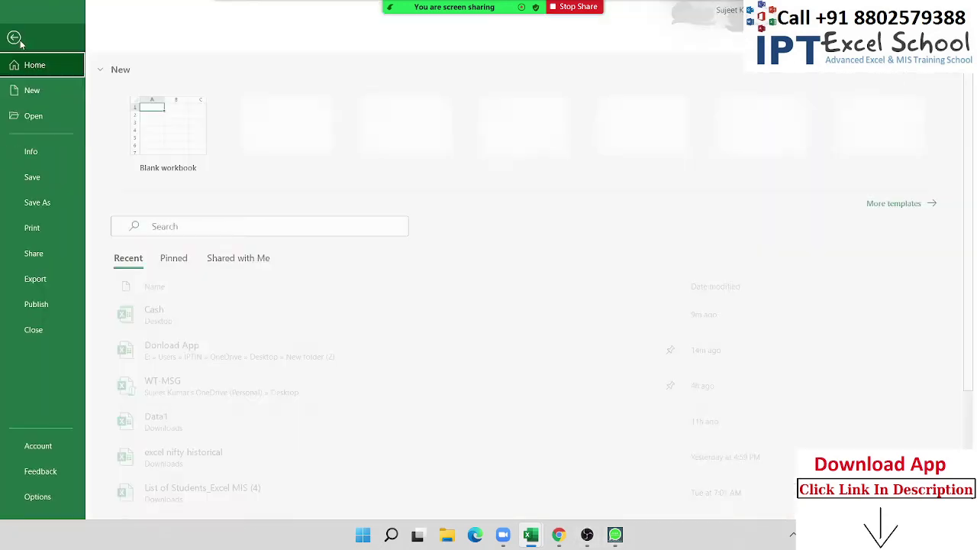
left_click(42, 497)
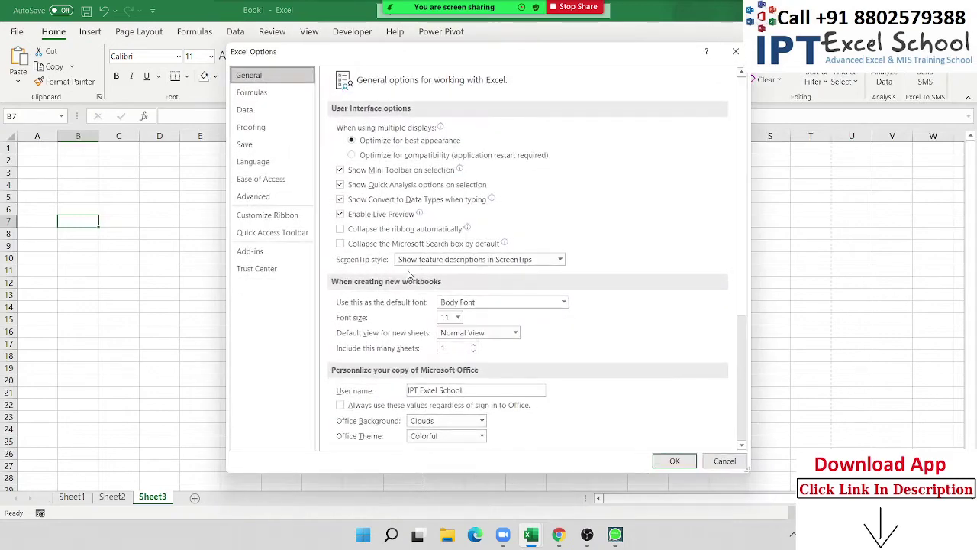
left_click(258, 110)
left_click(260, 94)
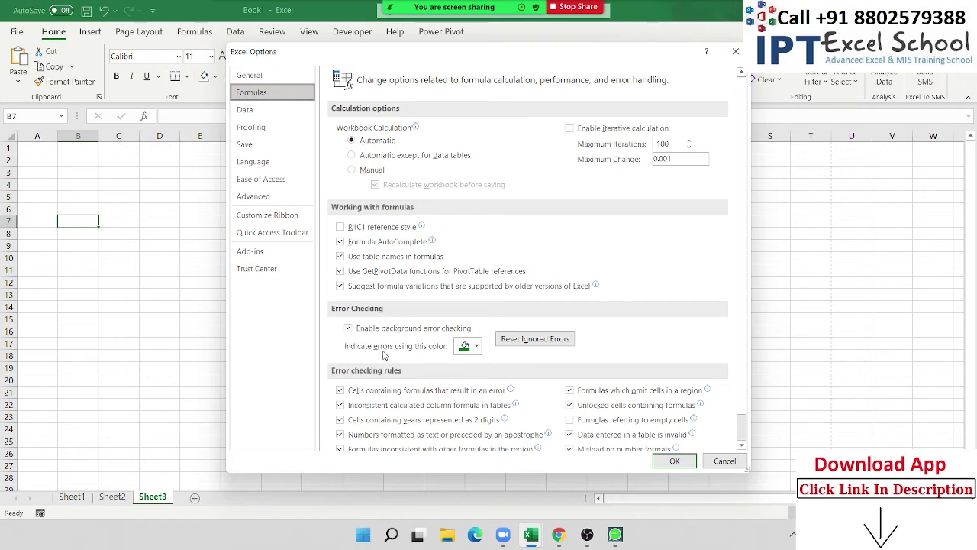
scroll(386, 355, "down", 1)
scroll(456, 368, "up", 1)
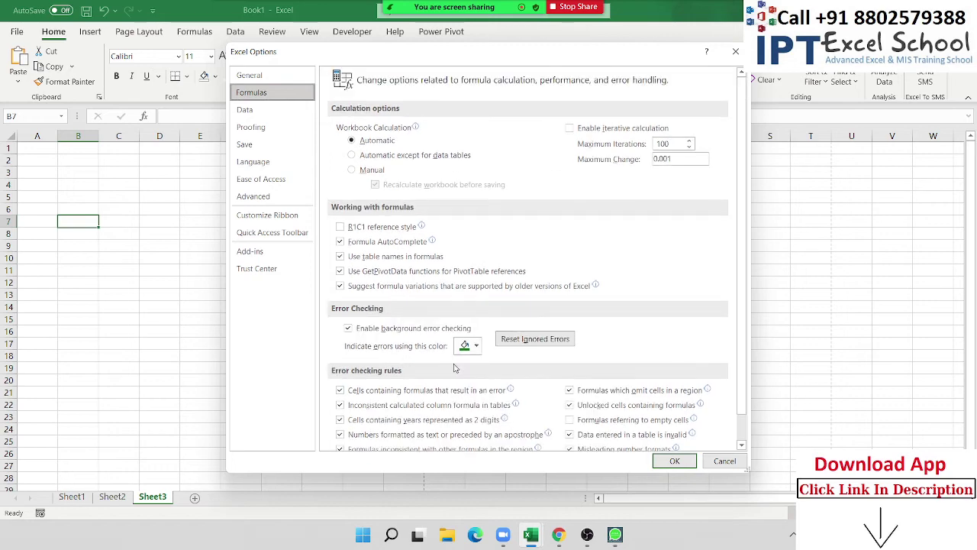
left_click(245, 109)
Add a Proofing AutoCorrect entry replacing DL with NEW DELHI and close Excel Options.
left_click(251, 127)
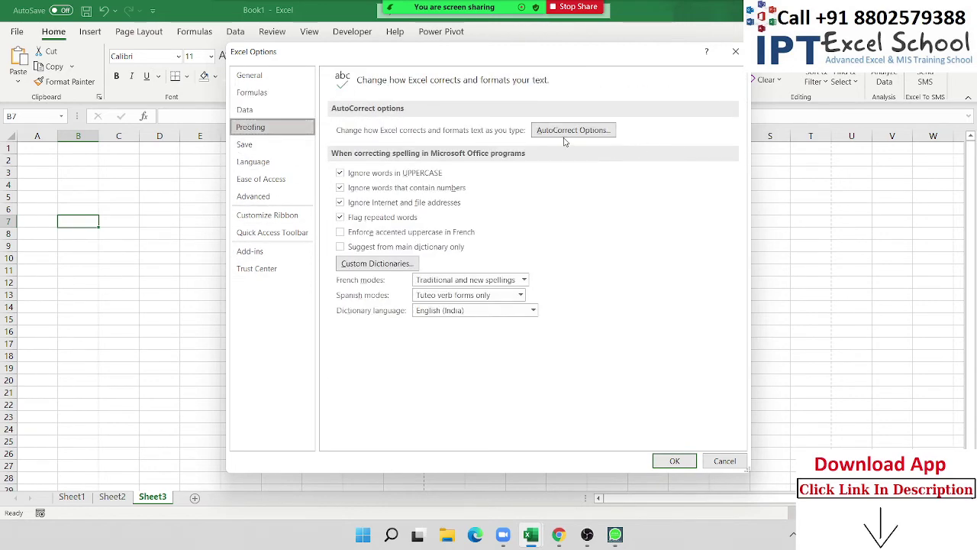
left_click(566, 131)
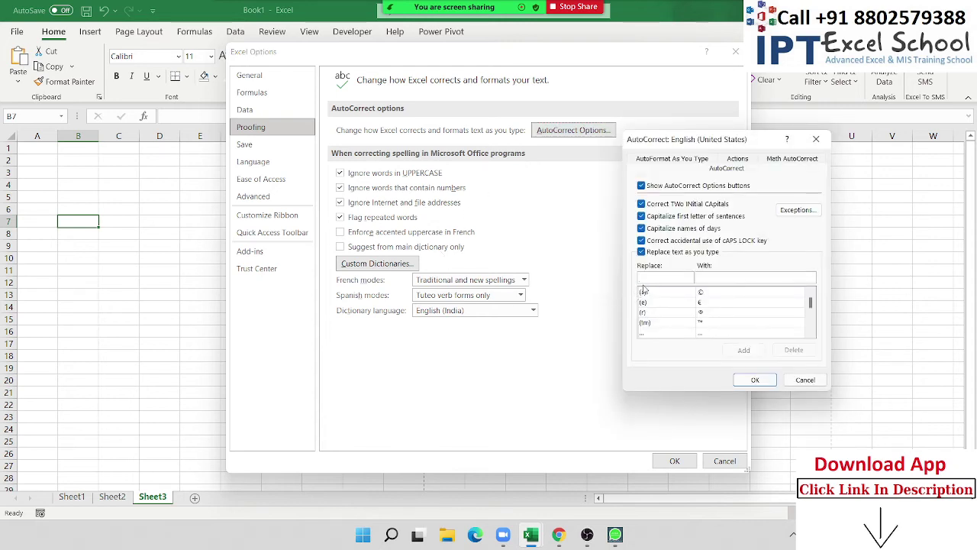
type("DS")
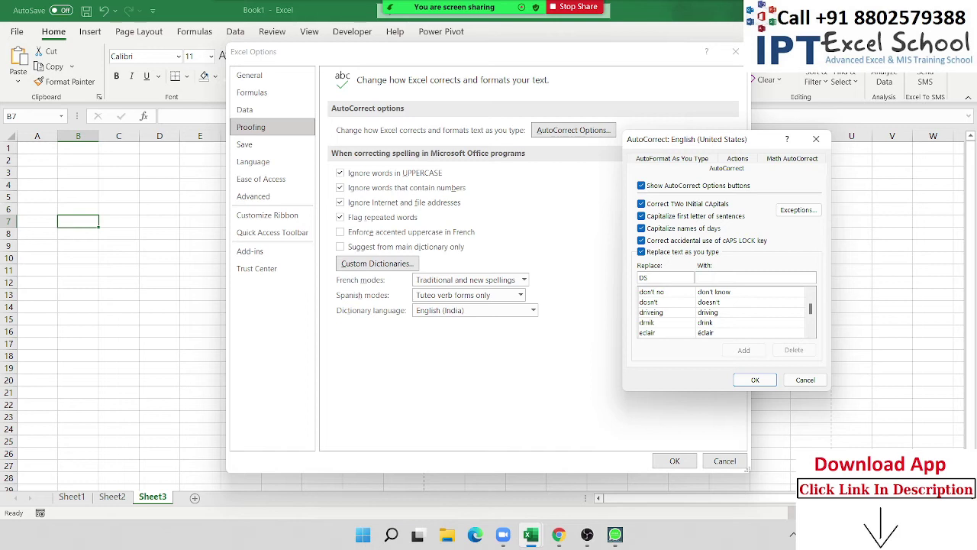
key("BackSpace")
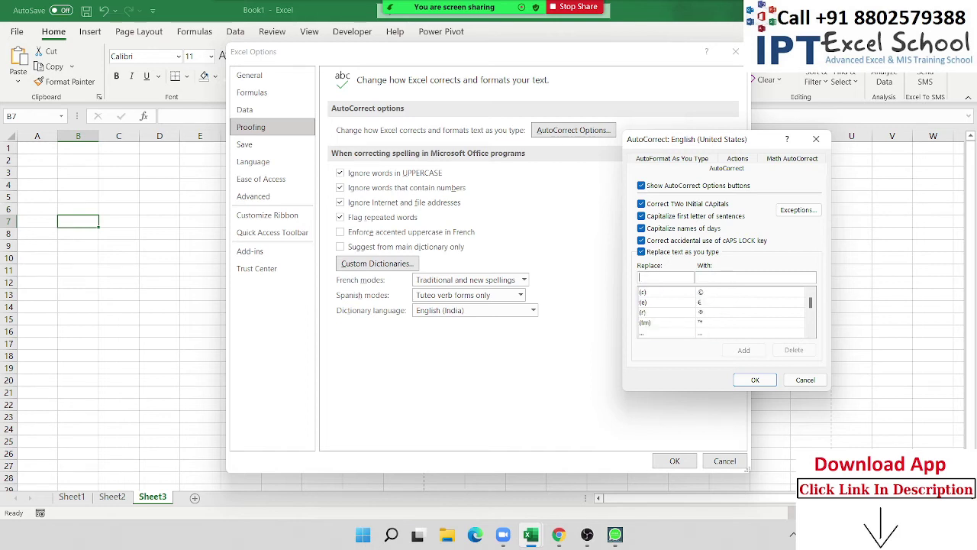
type("DL")
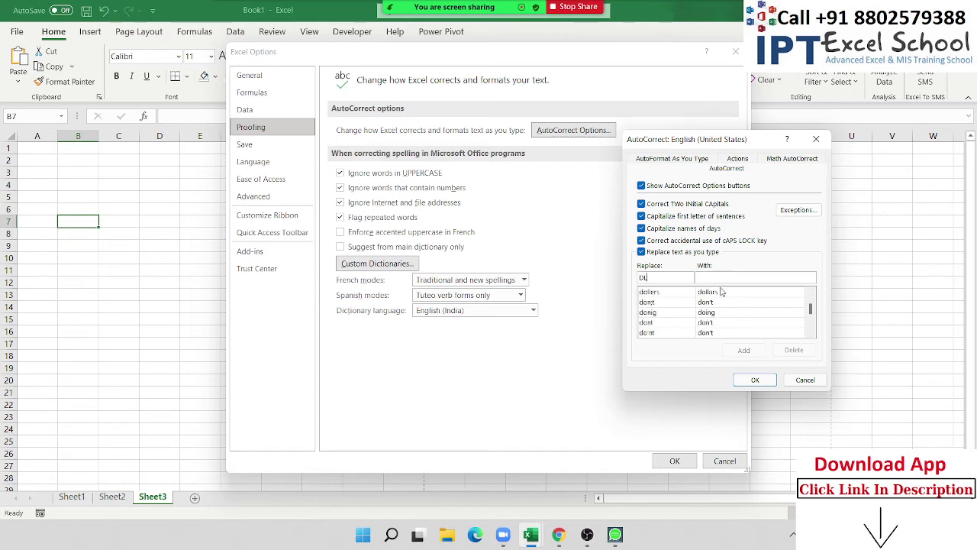
left_click(721, 277)
type("NE")
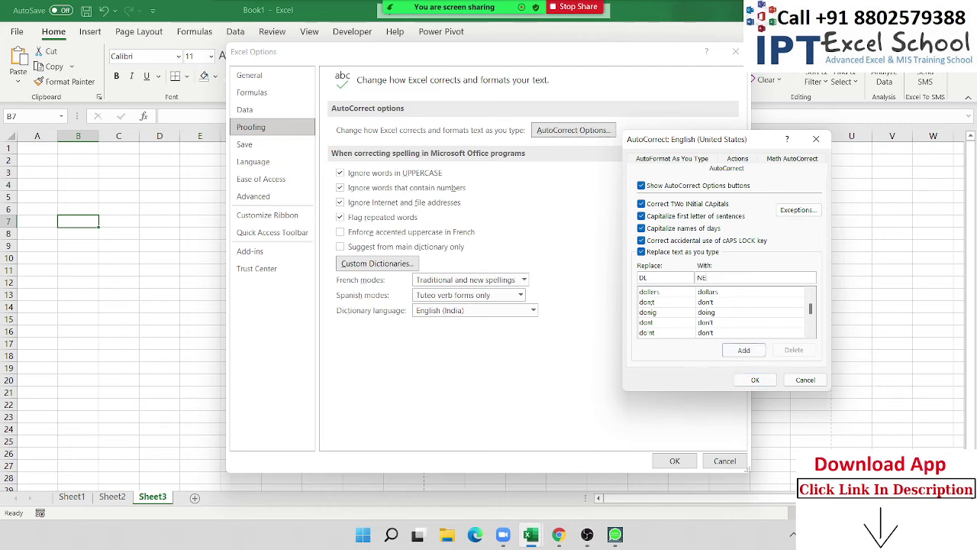
type("W De")
type("lhi")
key("BackSpace")
key("BackSpace")
key("BackSpace")
key("BackSpace")
type("e")
key("BackSpace")
key("BackSpace")
type("DE")
type("LHI")
left_click(742, 350)
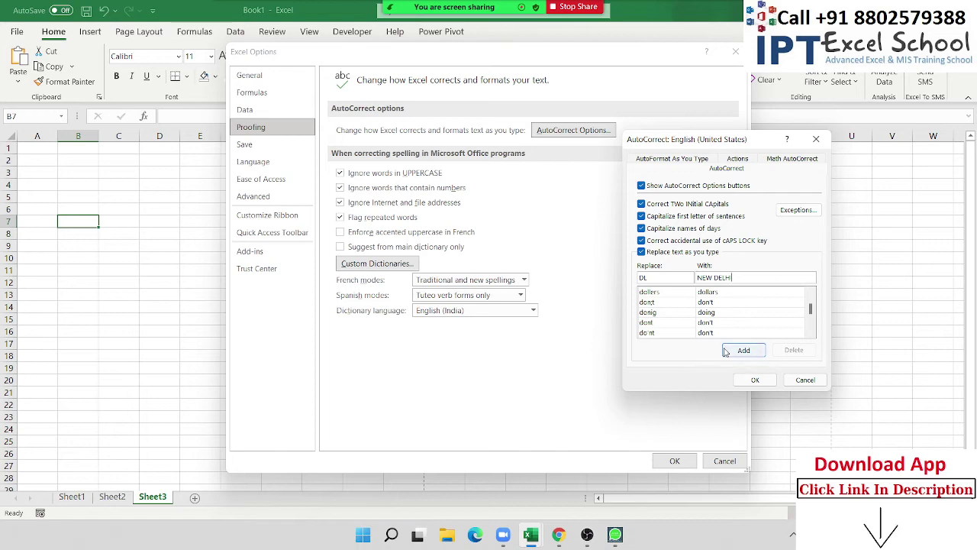
left_click(739, 379)
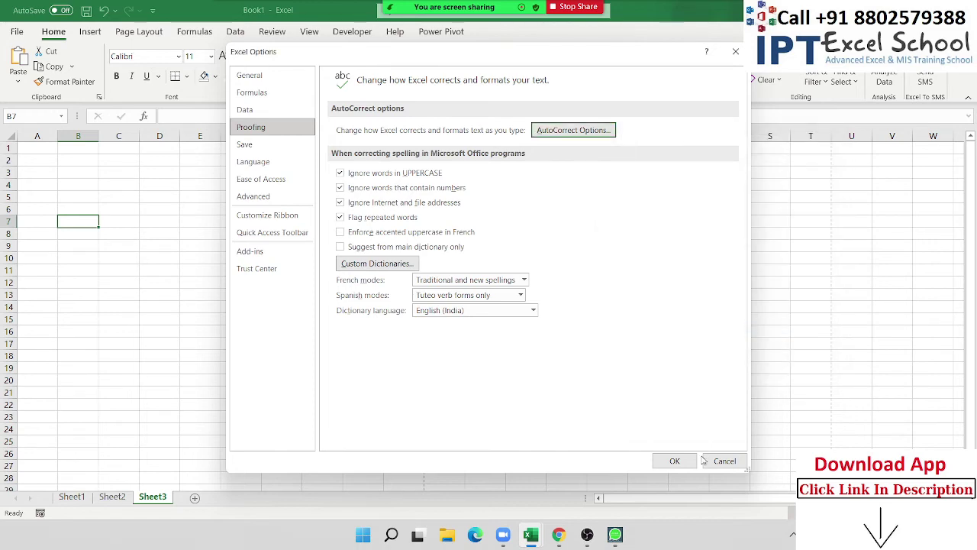
left_click(675, 460)
Type dl in cell I10 to confirm it becomes NEW DELHI.
left_click(346, 257)
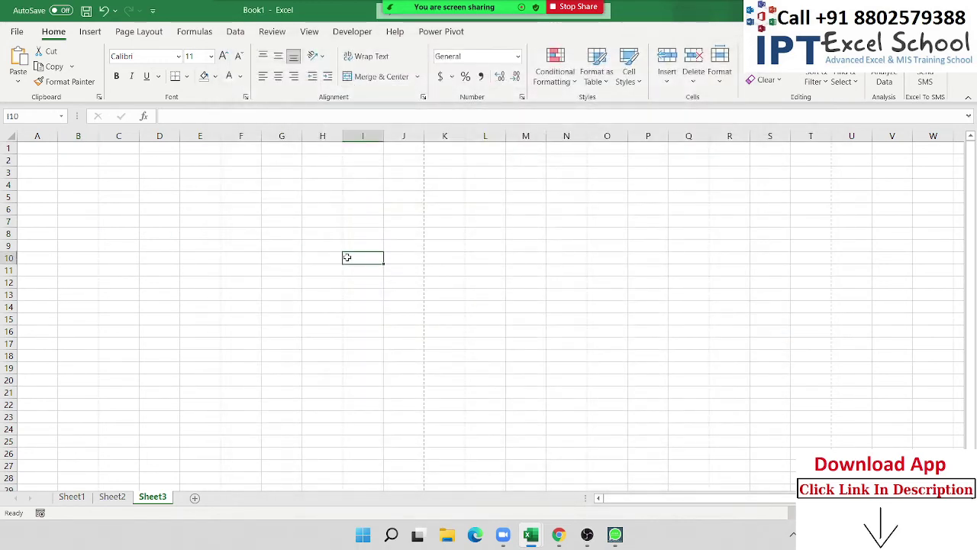
type("dl")
left_click(167, 260)
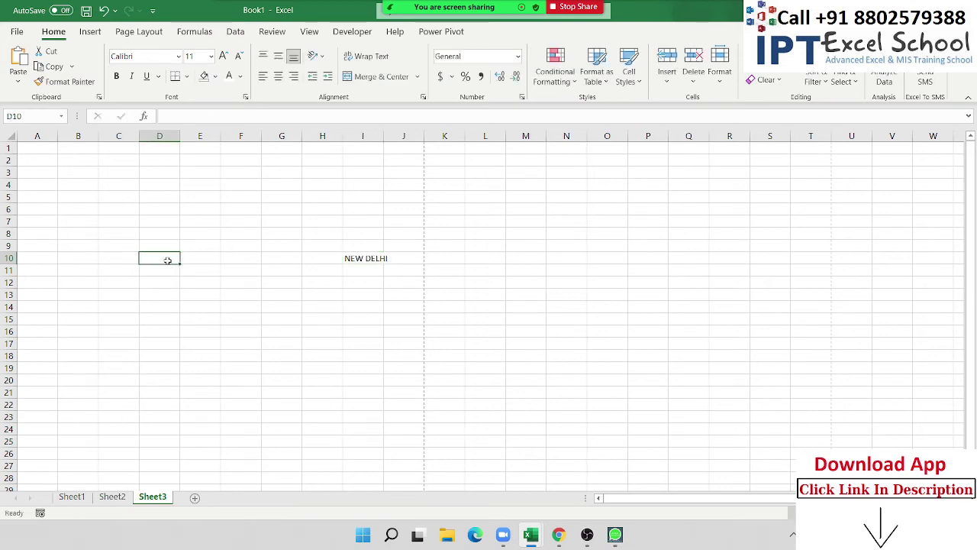
left_click(16, 31)
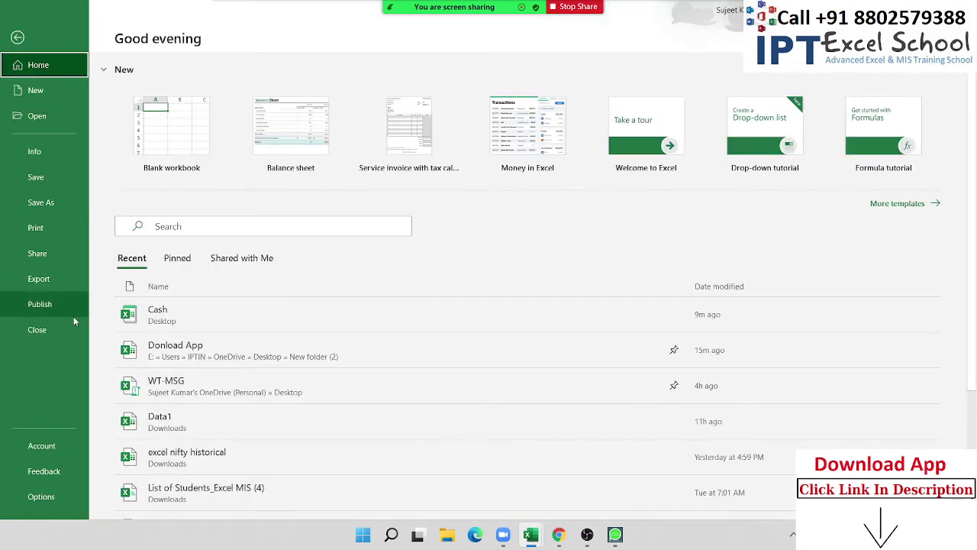
Open Excel Options and glance at the Proofing AutoCorrect settings.
left_click(38, 496)
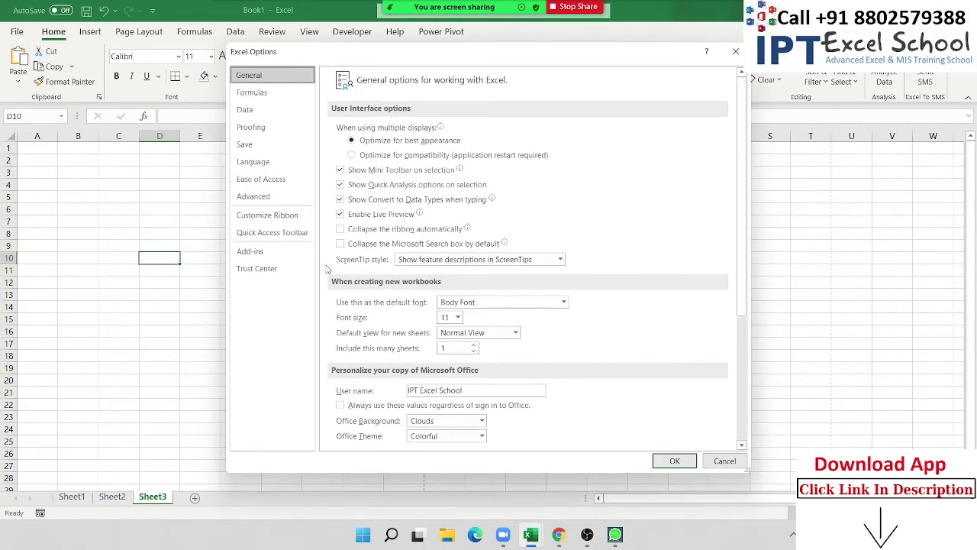
left_click(273, 127)
left_click(572, 130)
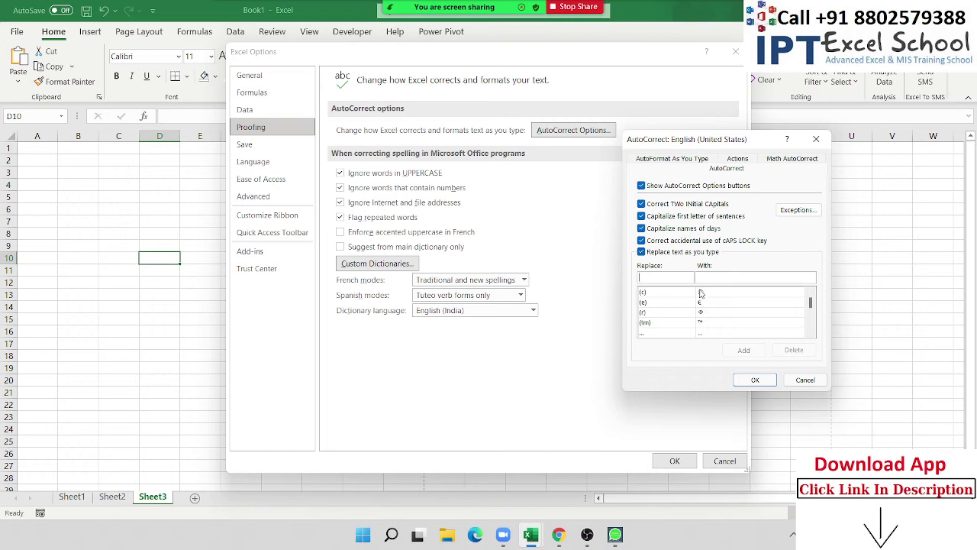
key("Escape")
Check the Save page's Excel Workbook default and file locations, then go to Advanced.
left_click(239, 147)
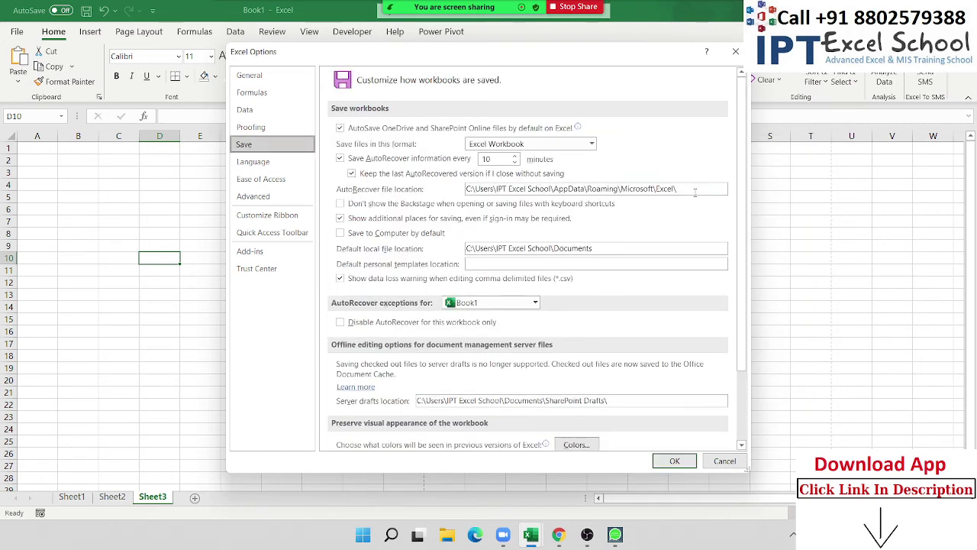
left_click(494, 145)
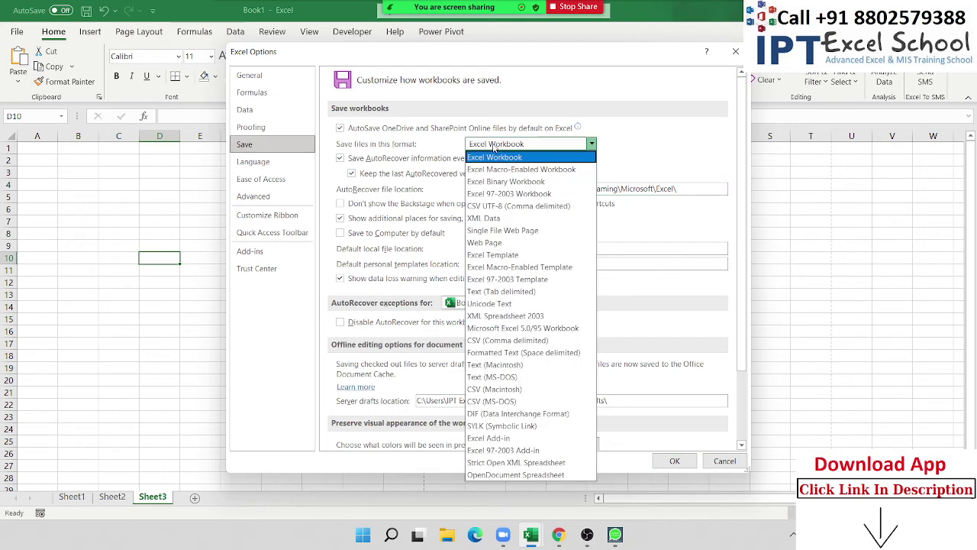
left_click(494, 145)
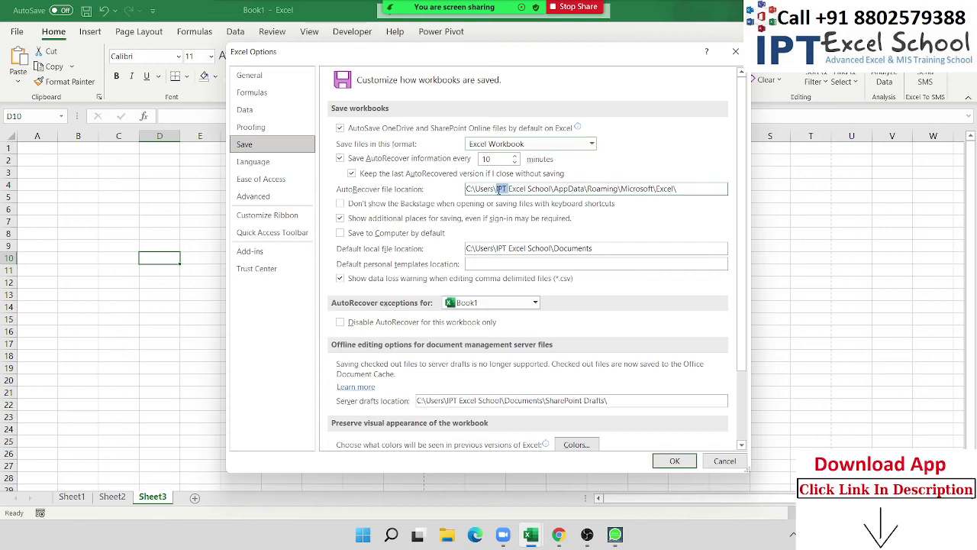
triple_click(500, 189)
triple_click(488, 246)
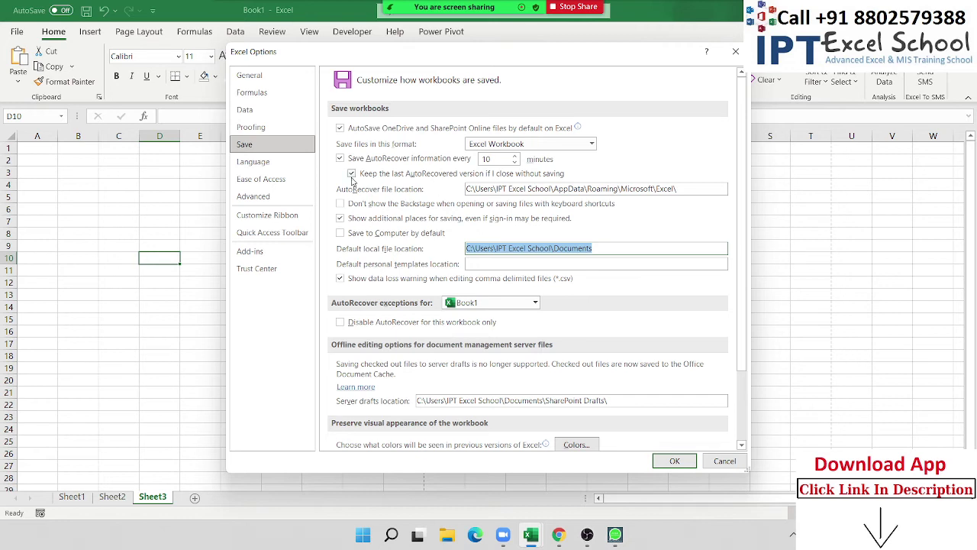
left_click(277, 197)
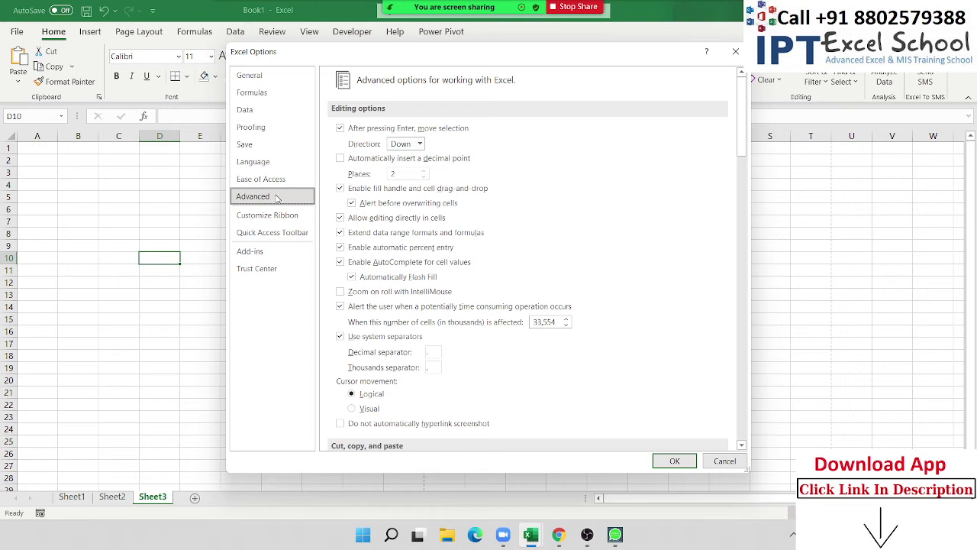
left_click(396, 143)
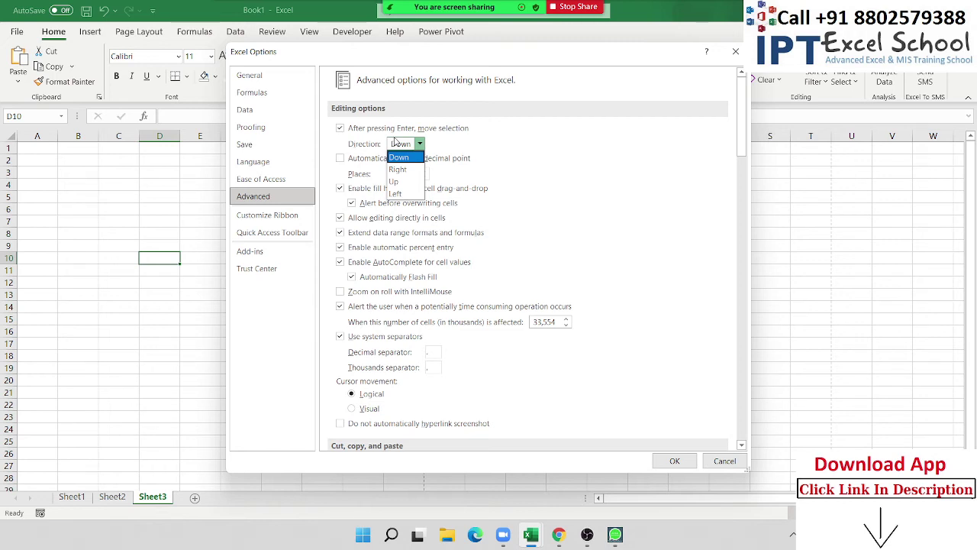
left_click(396, 144)
left_click(395, 144)
left_click(395, 144)
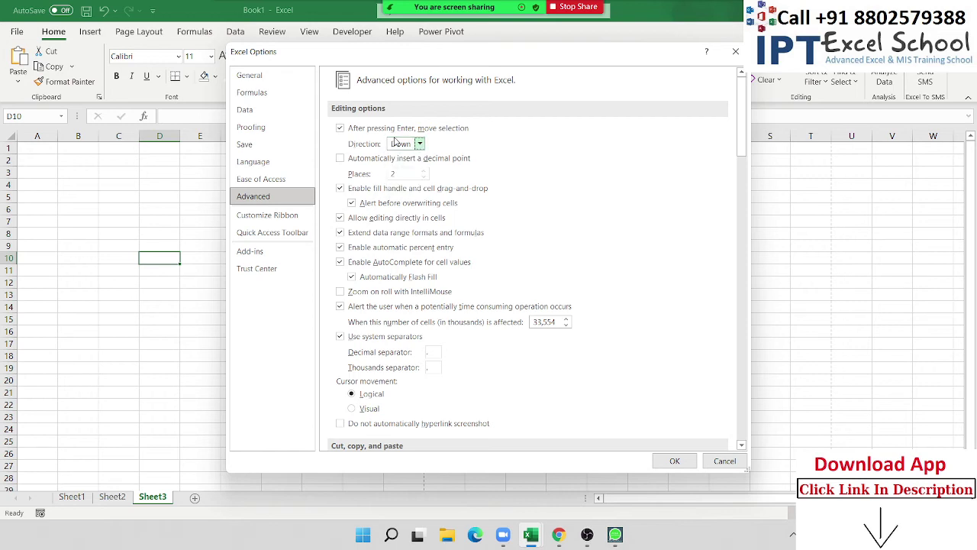
left_click(395, 143)
left_click(395, 143)
left_click(395, 144)
left_click(399, 150)
Change Sheet3's gridline colour from Automatic to black and close Excel Options with OK.
scroll(499, 300, "down", 5)
scroll(500, 300, "down", 3)
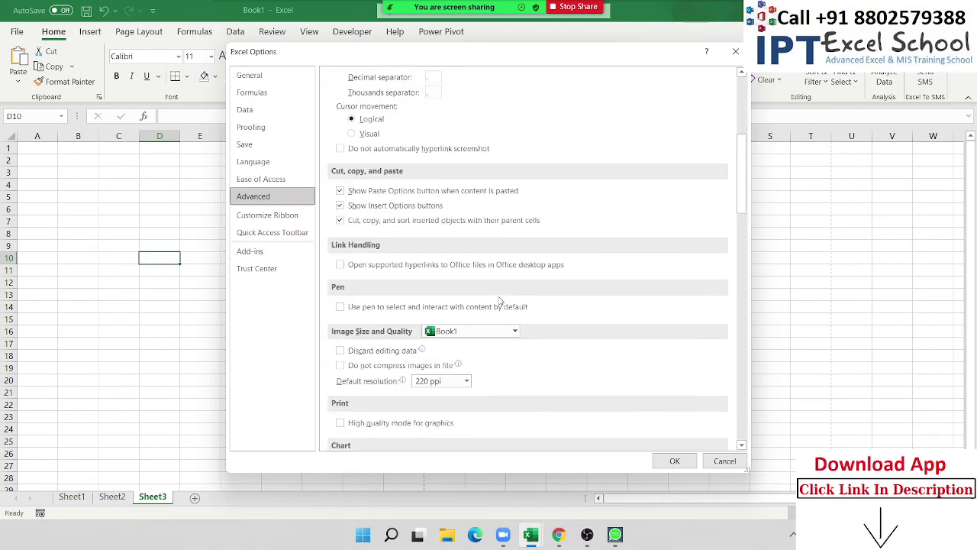
scroll(500, 300, "down", 3)
scroll(500, 300, "down", 3)
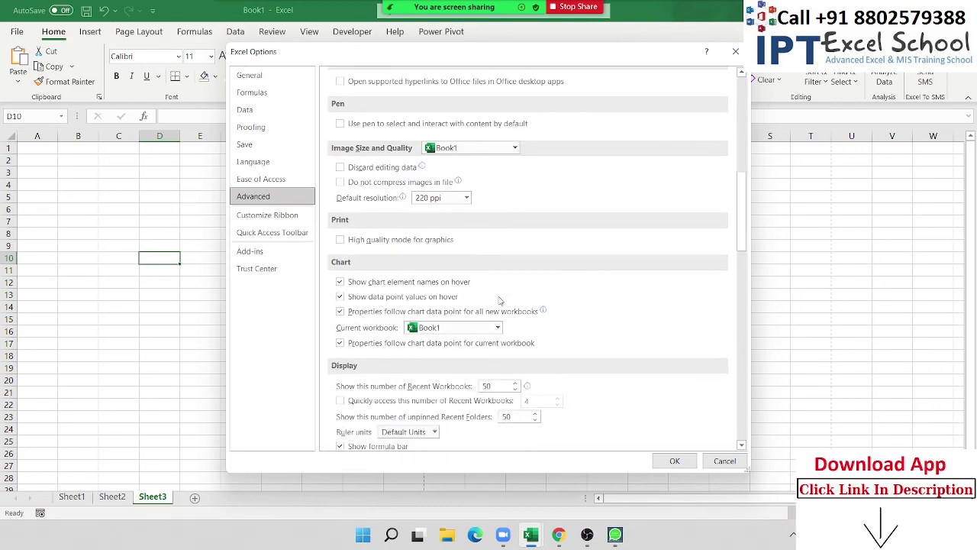
scroll(499, 300, "down", 3)
scroll(499, 300, "down", 3)
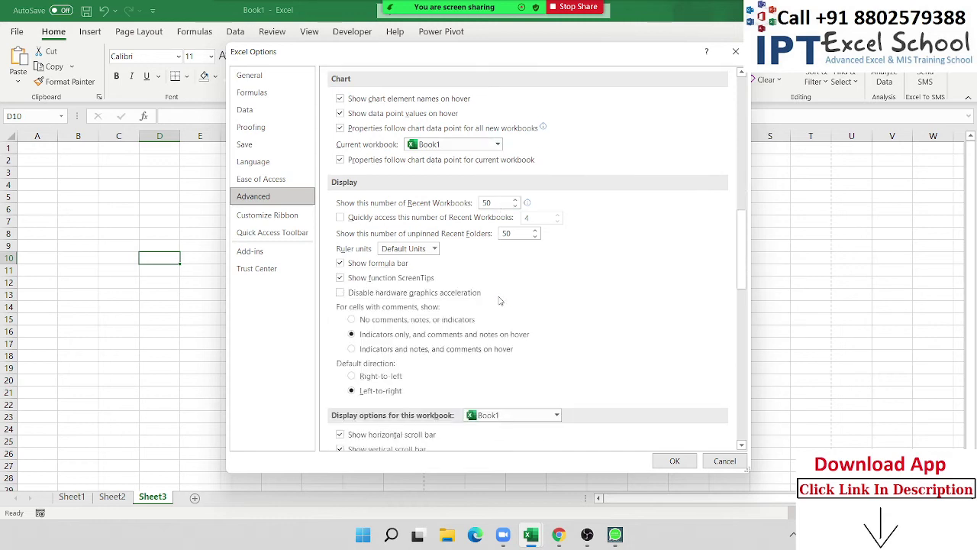
scroll(497, 302, "down", 5)
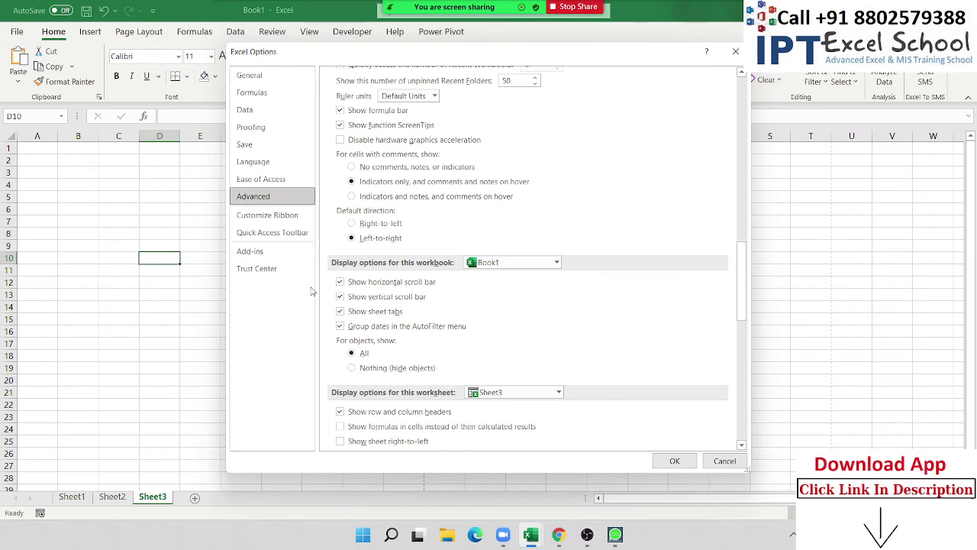
scroll(312, 291, "down", 1)
scroll(311, 291, "down", 2)
scroll(311, 291, "down", 1)
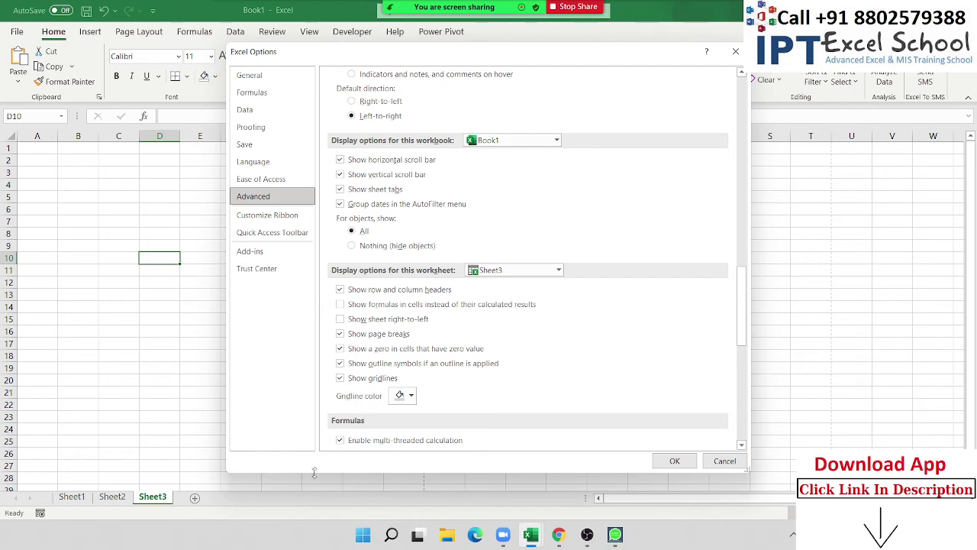
left_click(392, 400)
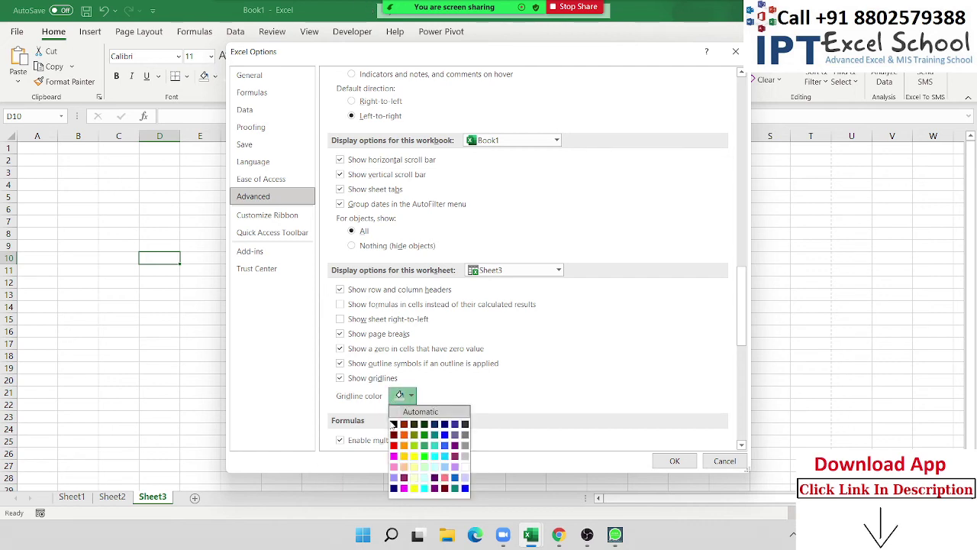
left_click(393, 424)
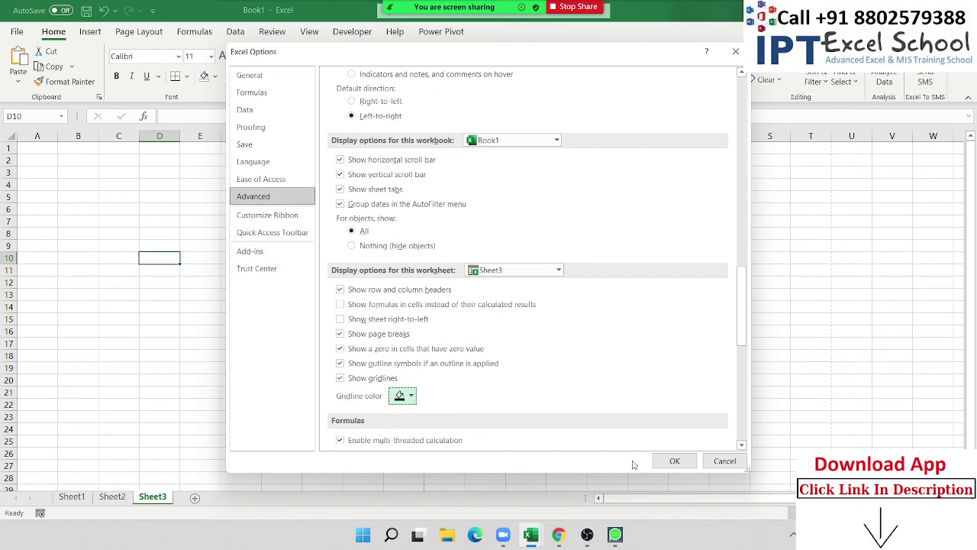
left_click(675, 461)
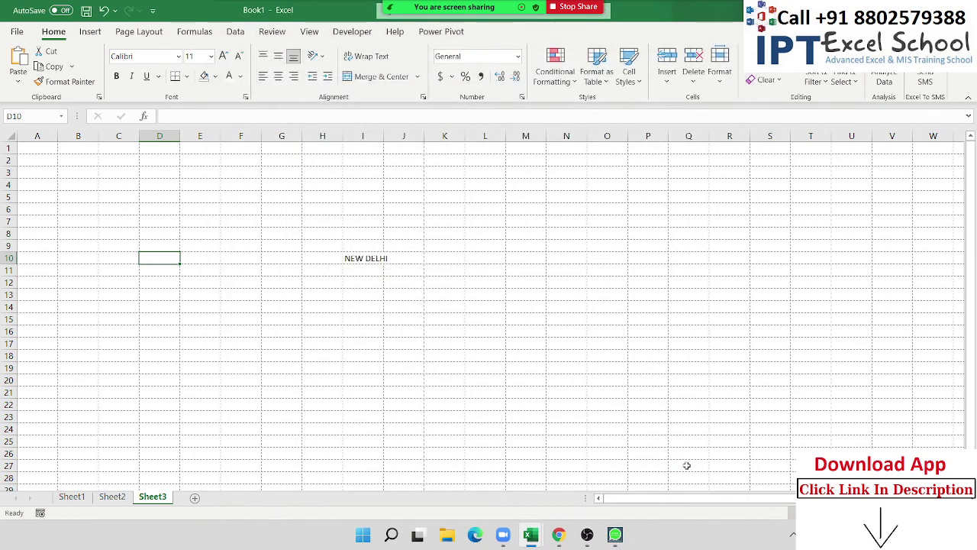
Open Excel Options' Advanced page and launch the Edit Custom Lists editor.
left_click(17, 35)
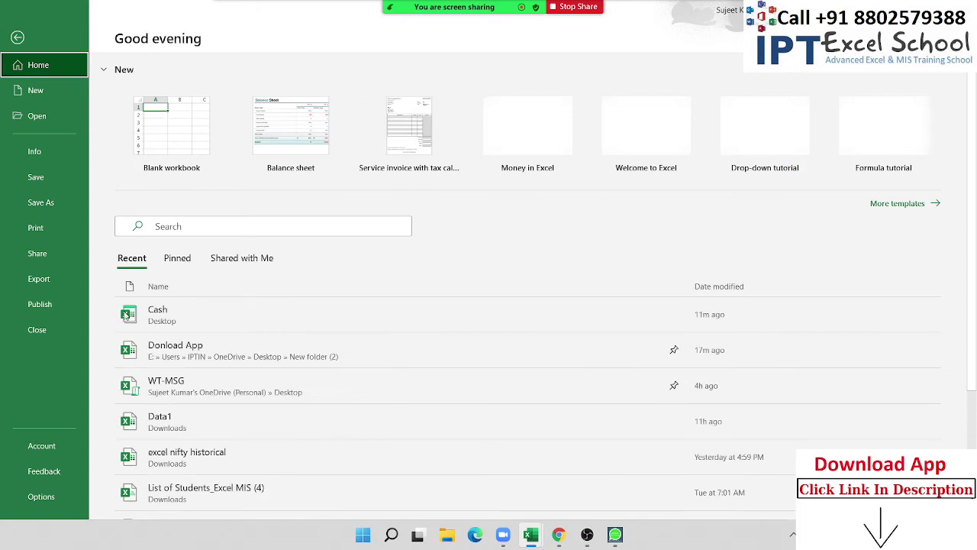
left_click(38, 496)
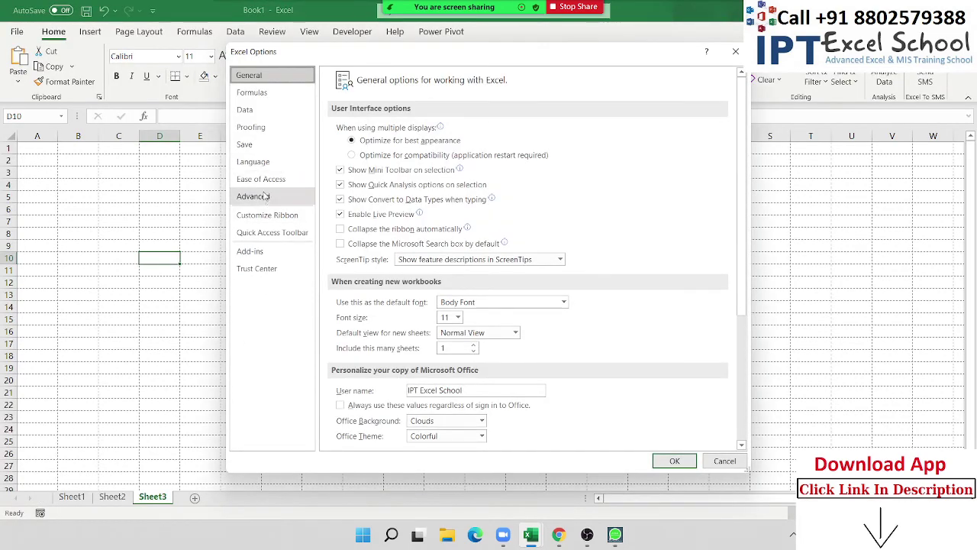
left_click(263, 197)
scroll(418, 345, "down", 5)
scroll(417, 345, "down", 2)
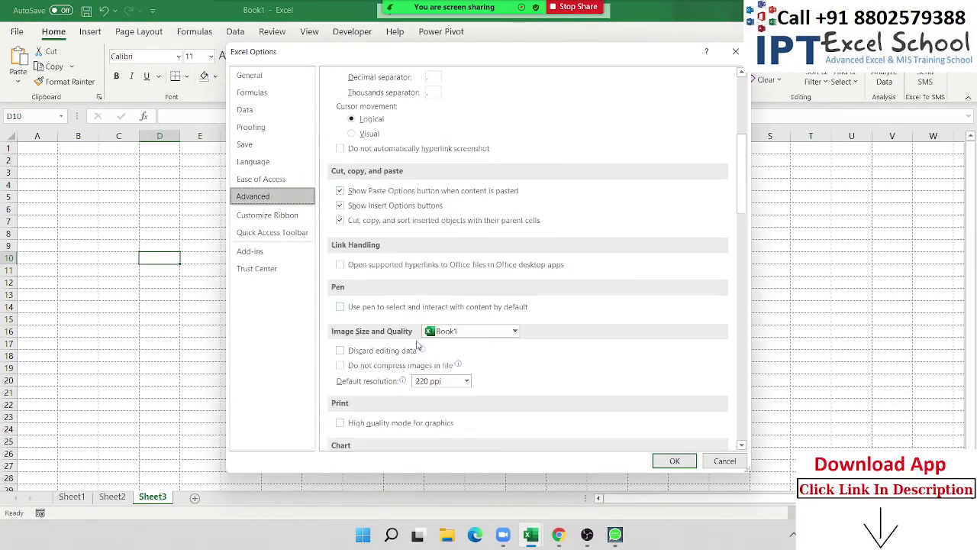
scroll(418, 345, "down", 3)
scroll(417, 345, "down", 3)
scroll(418, 345, "down", 3)
scroll(417, 348, "down", 5)
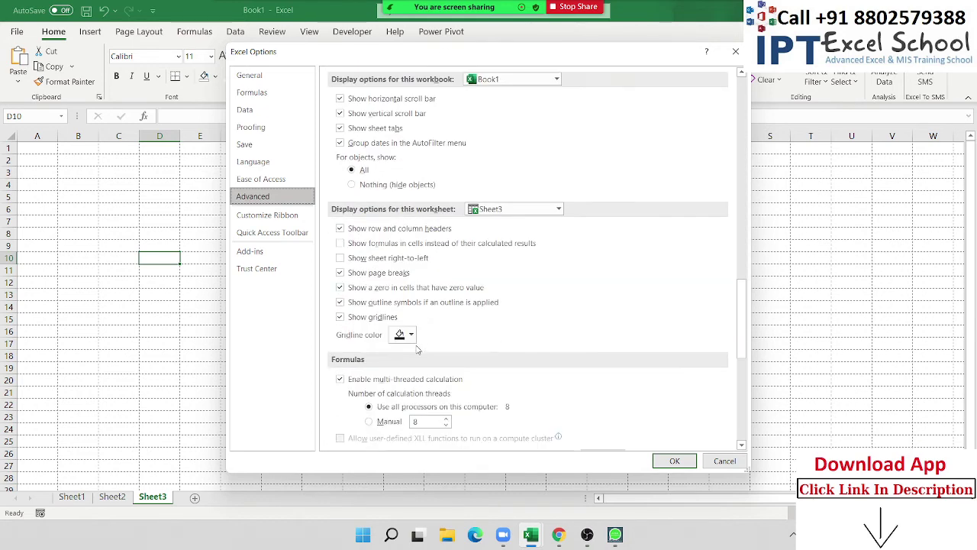
scroll(417, 350, "down", 4)
scroll(416, 349, "down", 1)
scroll(416, 349, "down", 4)
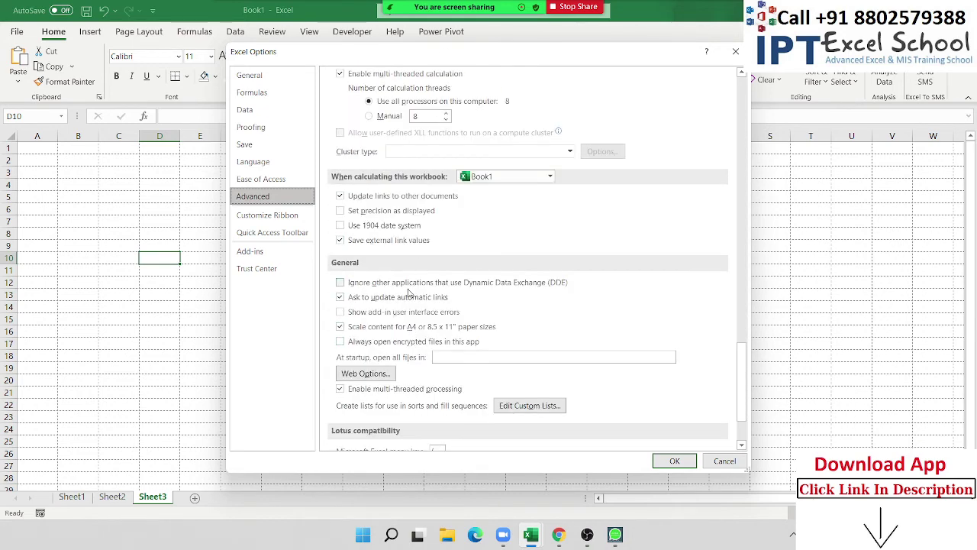
scroll(405, 294, "up", 4)
scroll(405, 294, "up", 1)
scroll(404, 294, "down", 4)
scroll(404, 294, "down", 4)
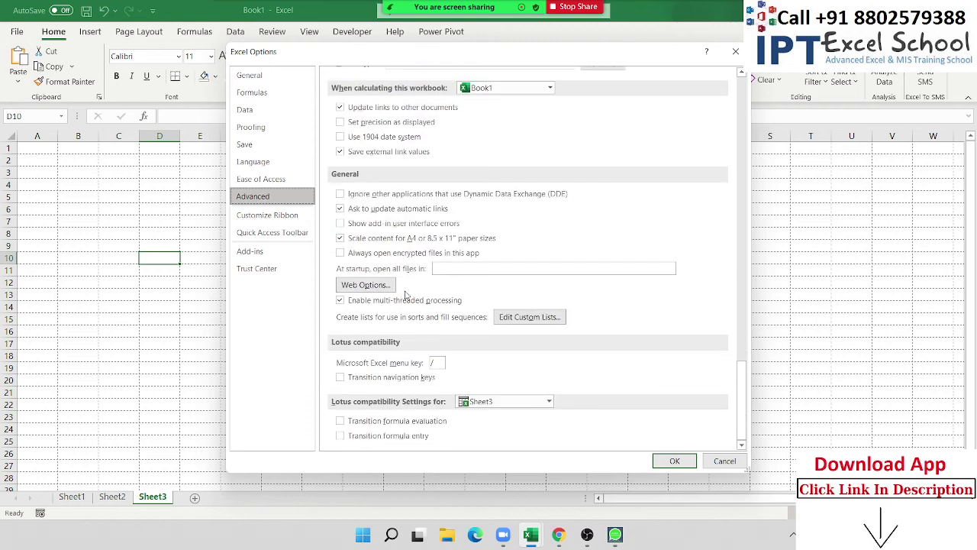
left_click(524, 319)
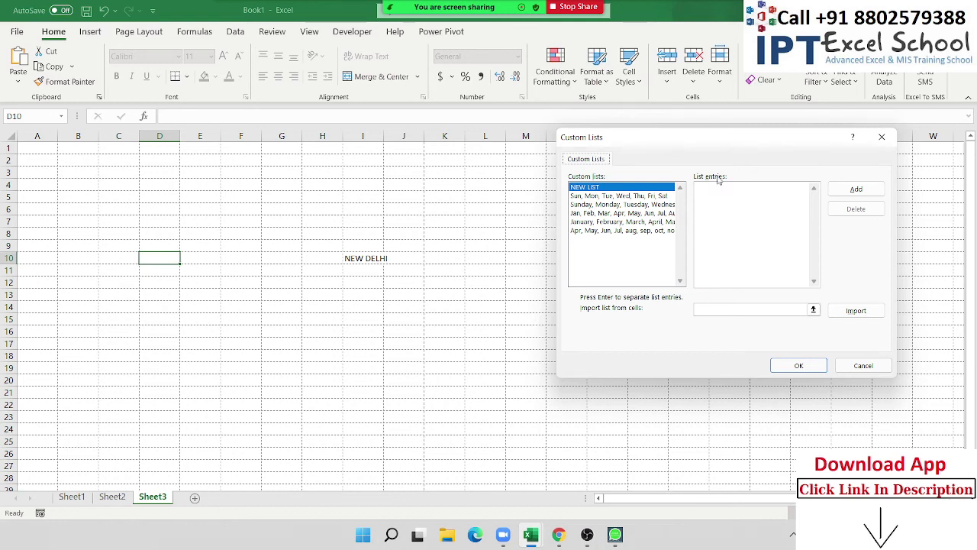
Add twelve typed first names as a new custom list, close Options, and select B4.
left_click_drag(689, 138, 312, 164)
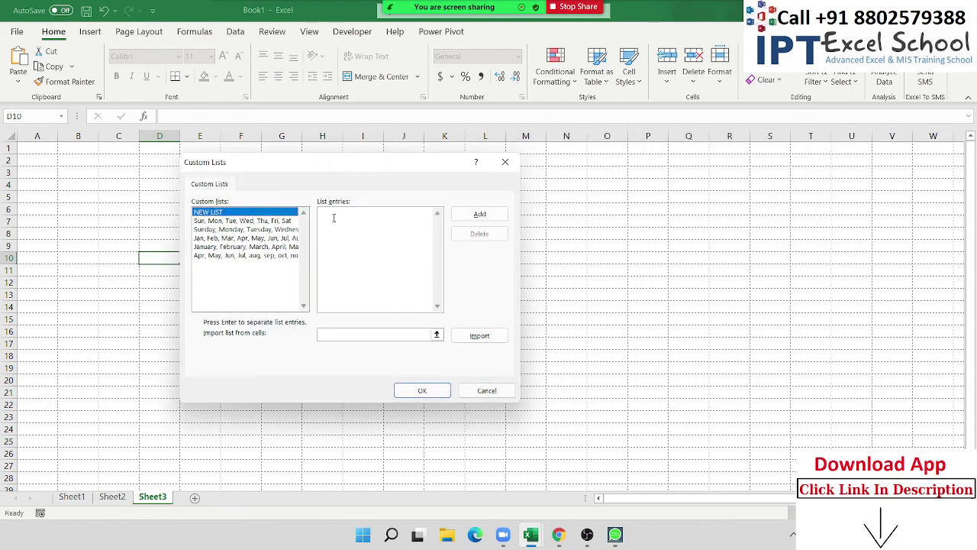
type("Pune")
key("Return")
type("M")
type("o")
type("han")
type("Kaviy")
type("Ra")
type("Raju")
type("De")
type("Neer")
type("aj")
type("Man")
type("o")
type("A")
type("mar")
key("Return")
type("Pa")
type("nkaj")
key("Return")
type("Vikar ")
type("Priya")
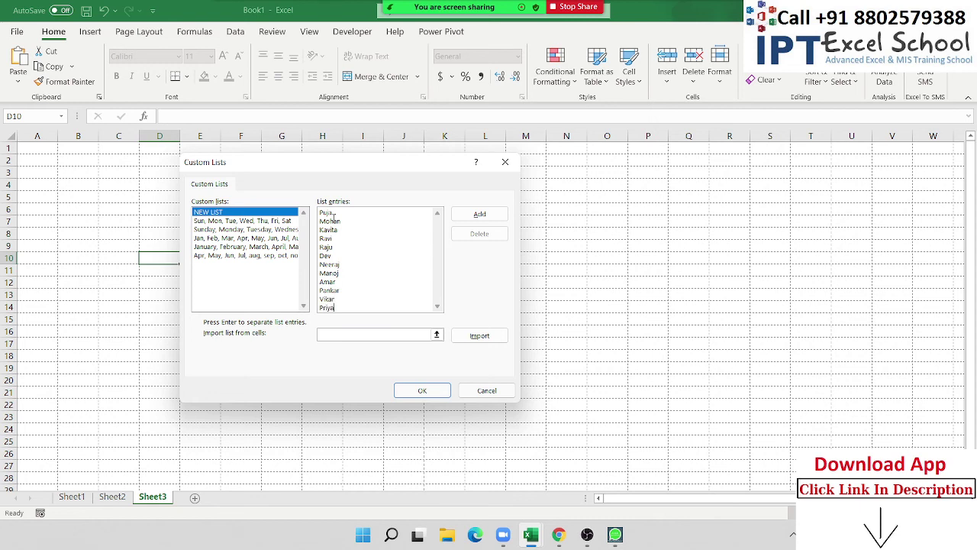
left_click(479, 214)
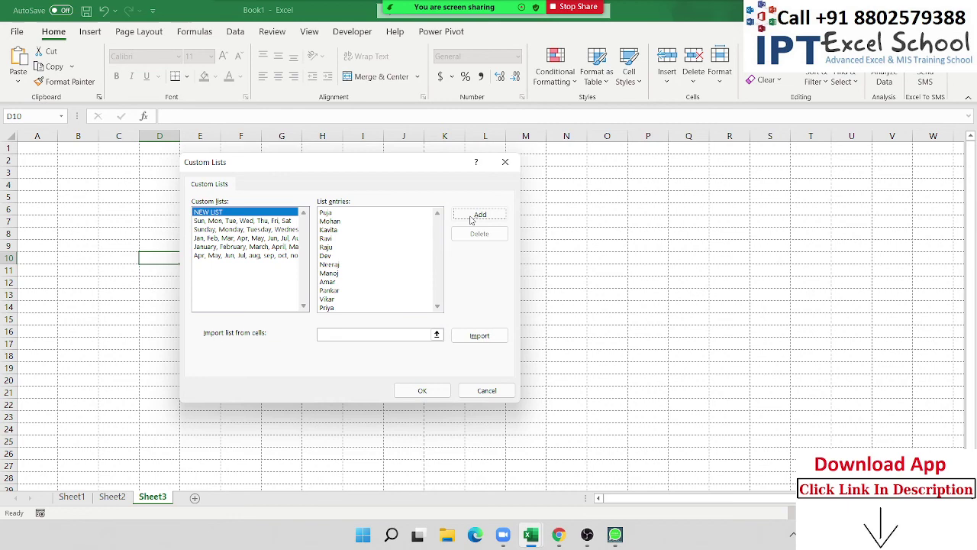
left_click(444, 391)
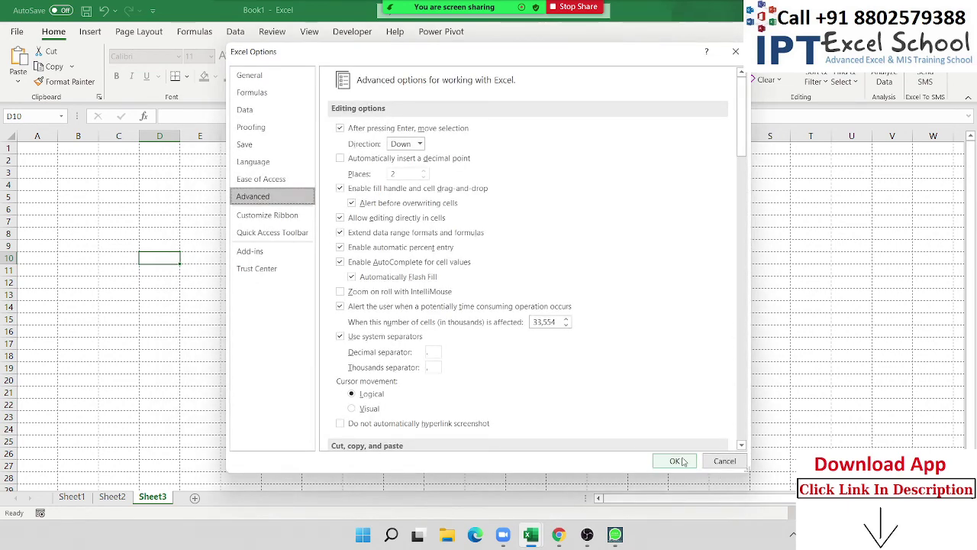
left_click(678, 462)
left_click(76, 186)
Enter the list's first name in B4, fill down to B18, then select B4:B15 and B17:B18.
type("P")
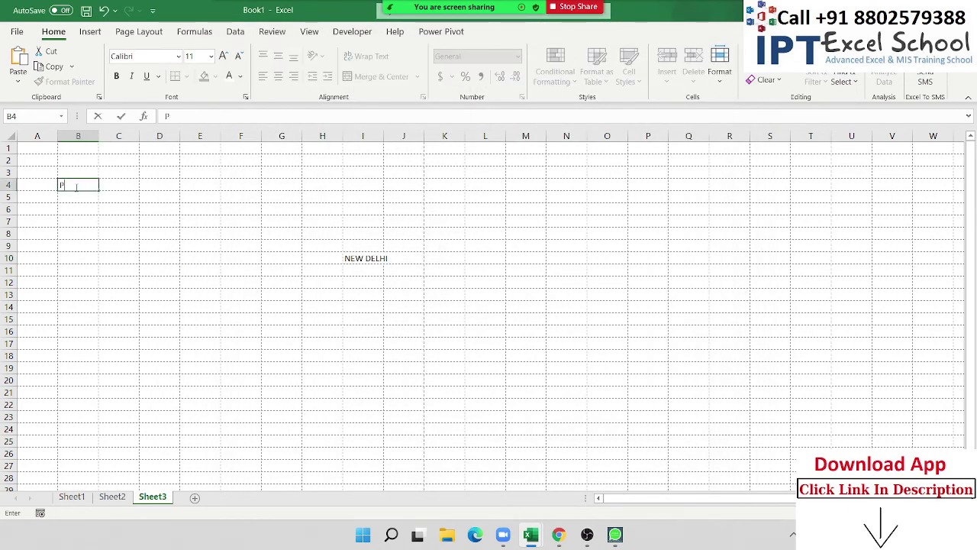
type("uja")
key("ctrl+Return")
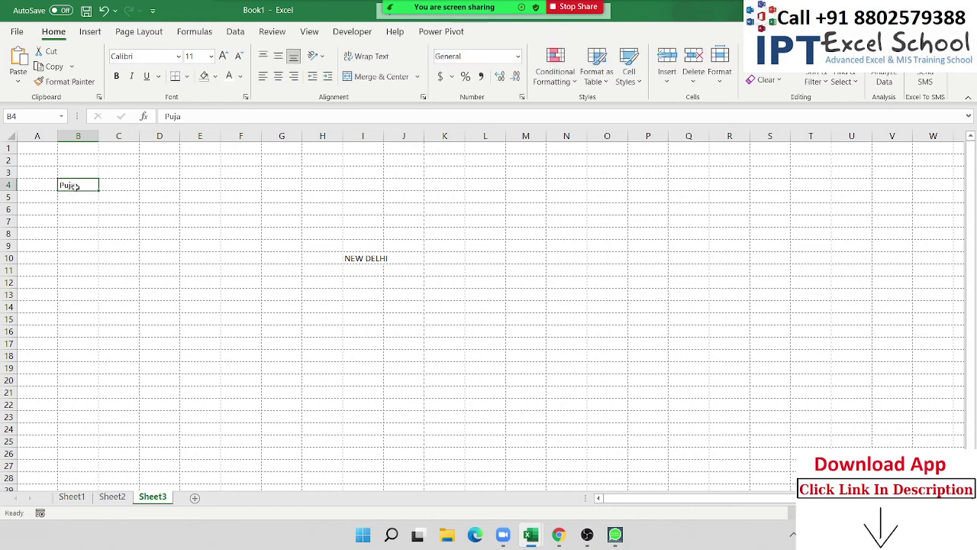
left_click_drag(97, 198, 74, 357)
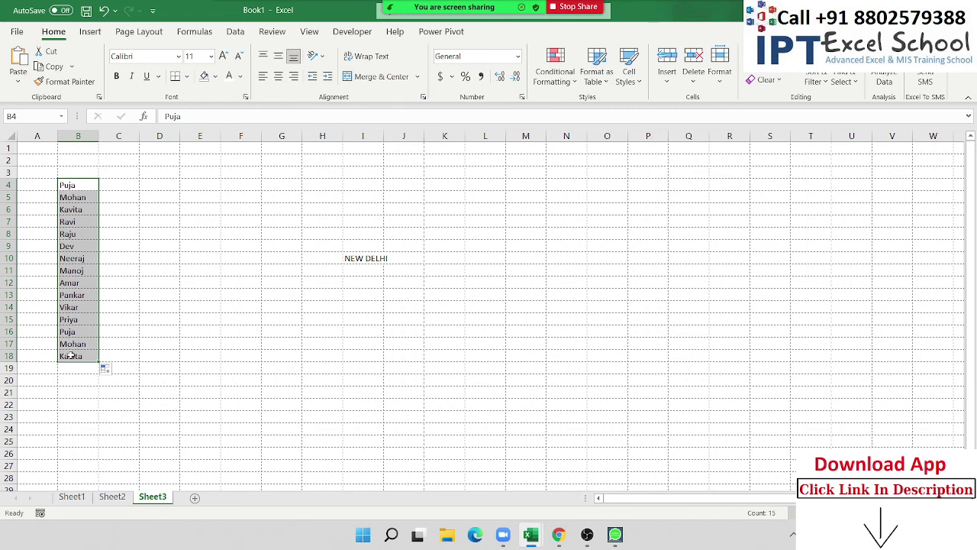
left_click_drag(71, 320, 72, 188)
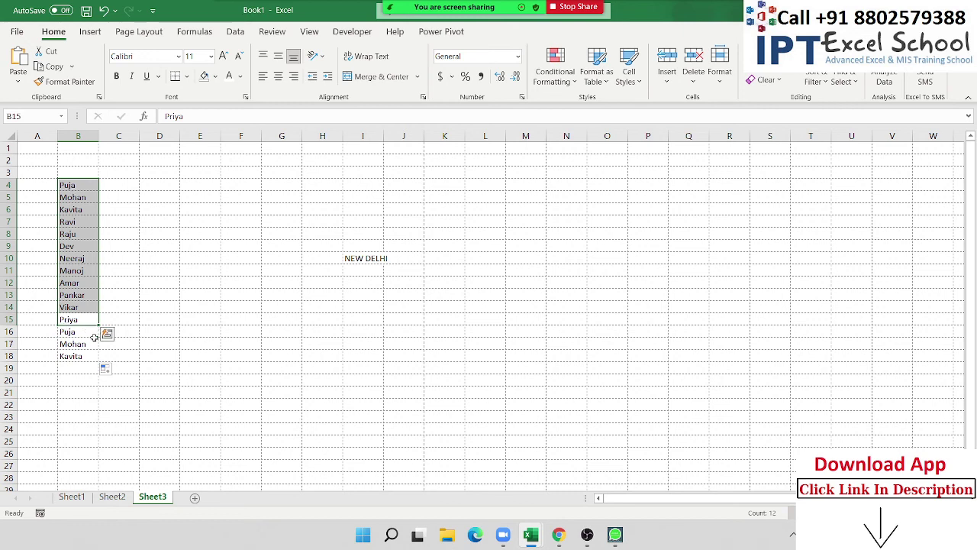
left_click_drag(70, 344, 71, 365)
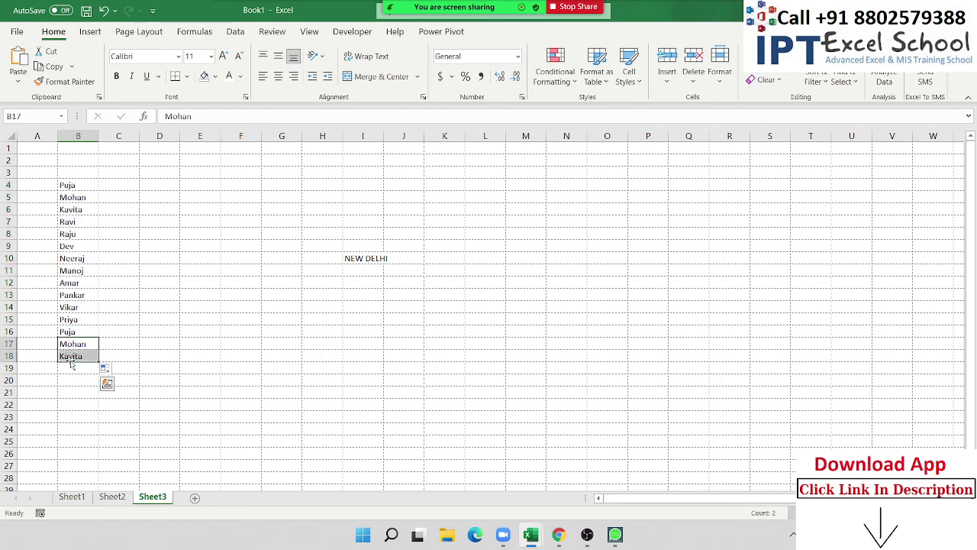
Enter Jan in E4 and fill it down to E17, giving Jan through Dec, then Jan, Feb.
left_click(216, 185)
type("Jan")
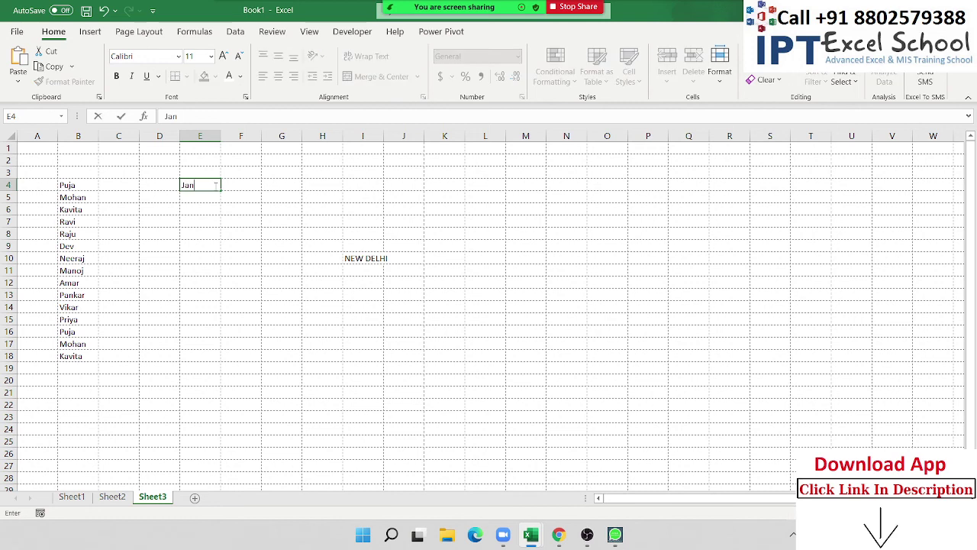
left_click(189, 248)
left_click(214, 186)
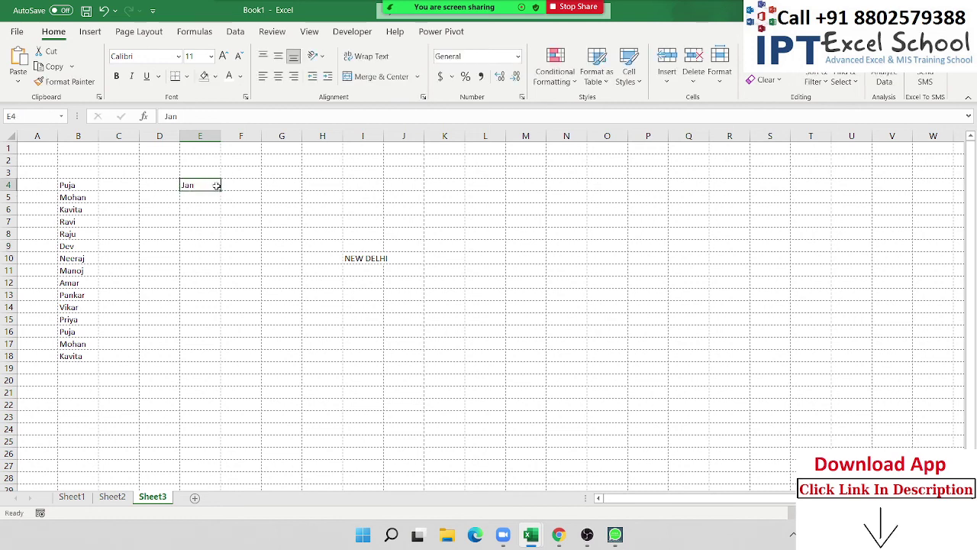
mouse_move(221, 191)
left_mouse_down()
mouse_move(188, 356)
mouse_move(197, 350)
left_mouse_up()
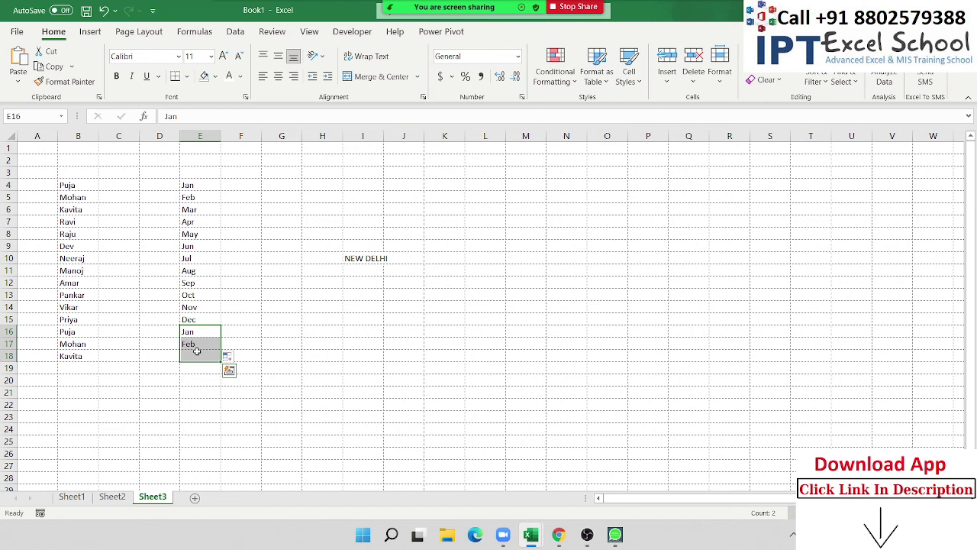
left_click(191, 212)
left_click(252, 222)
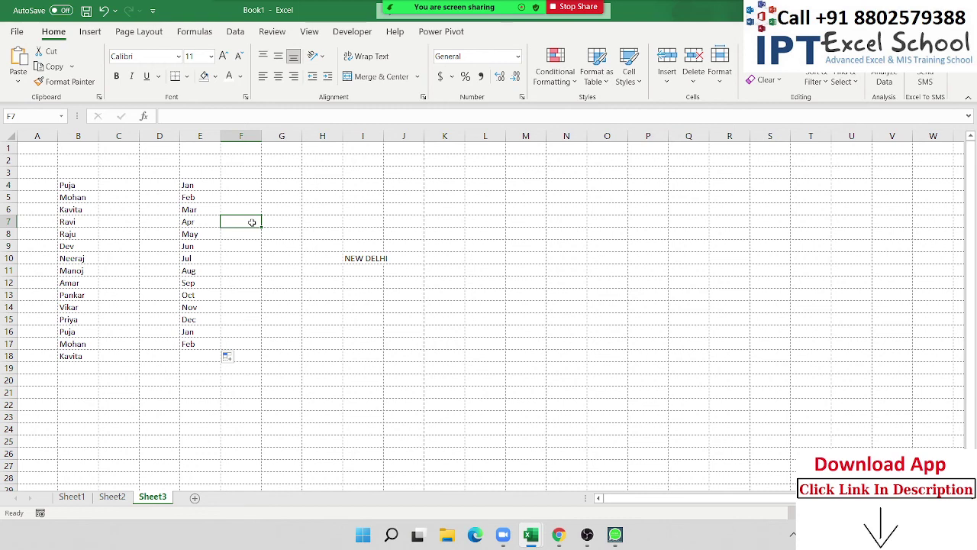
Open Excel Options from the File menu and go to the Customize Ribbon page.
left_click(17, 32)
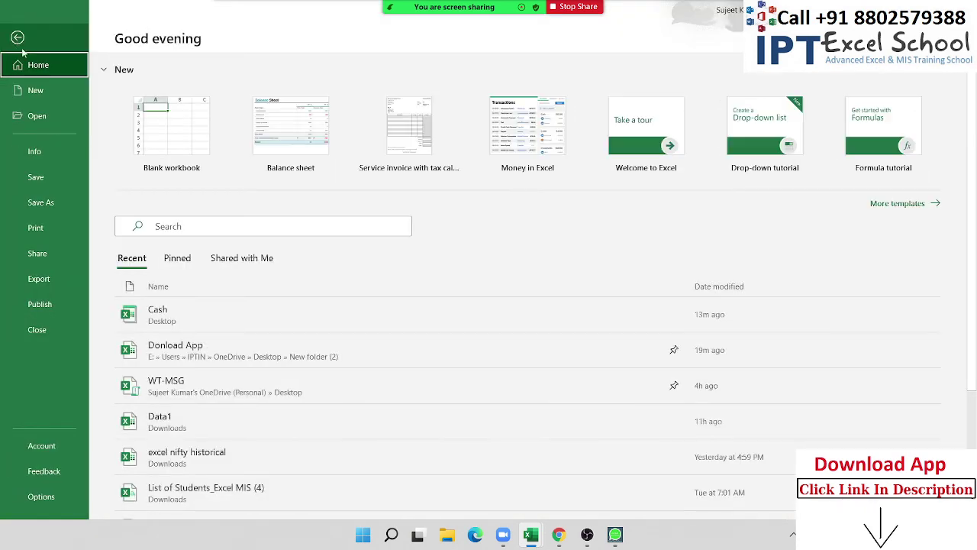
left_click(41, 496)
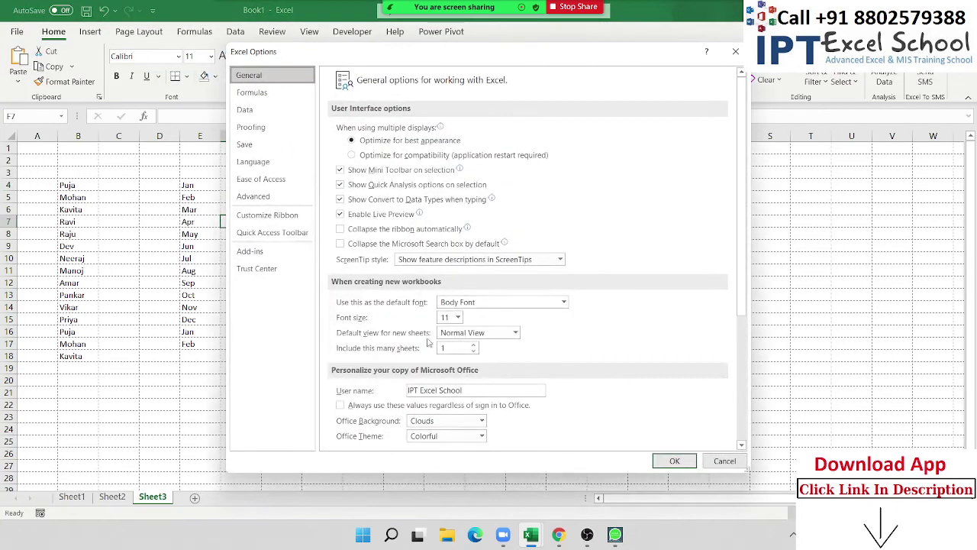
scroll(509, 402, "down", 3)
scroll(509, 403, "down", 2)
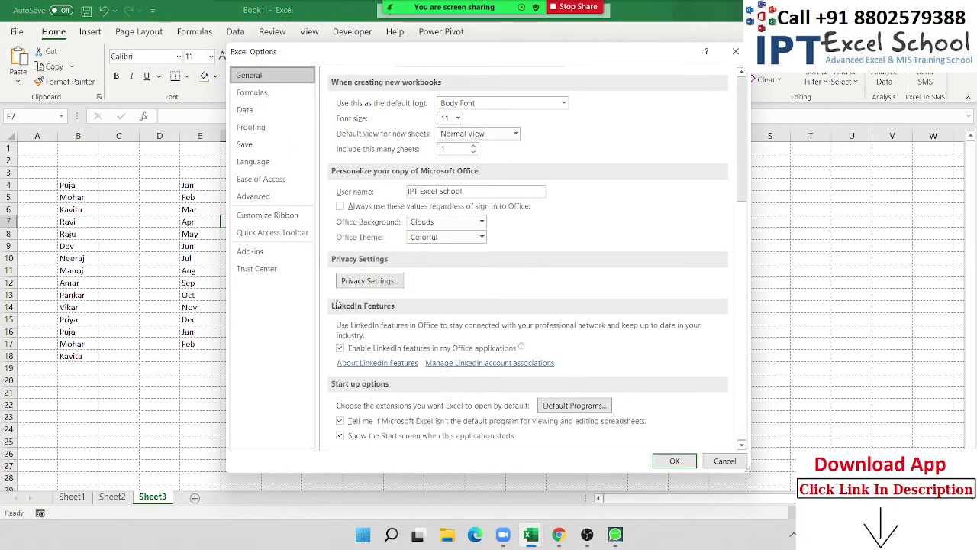
left_click(265, 217)
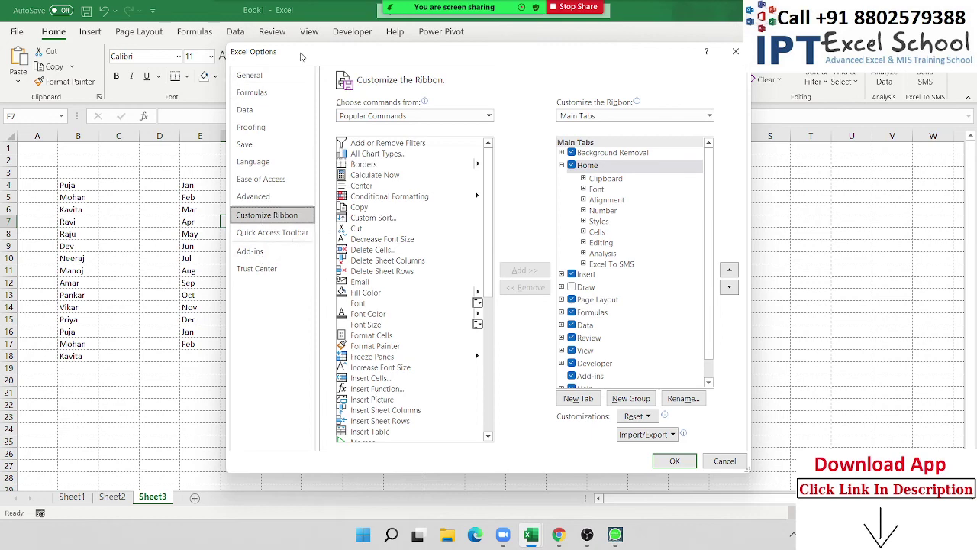
Collapse Home in Main Tabs, list Commands Not in the Ribbon, then go to Quick Access Toolbar.
left_click_drag(302, 58, 196, 111)
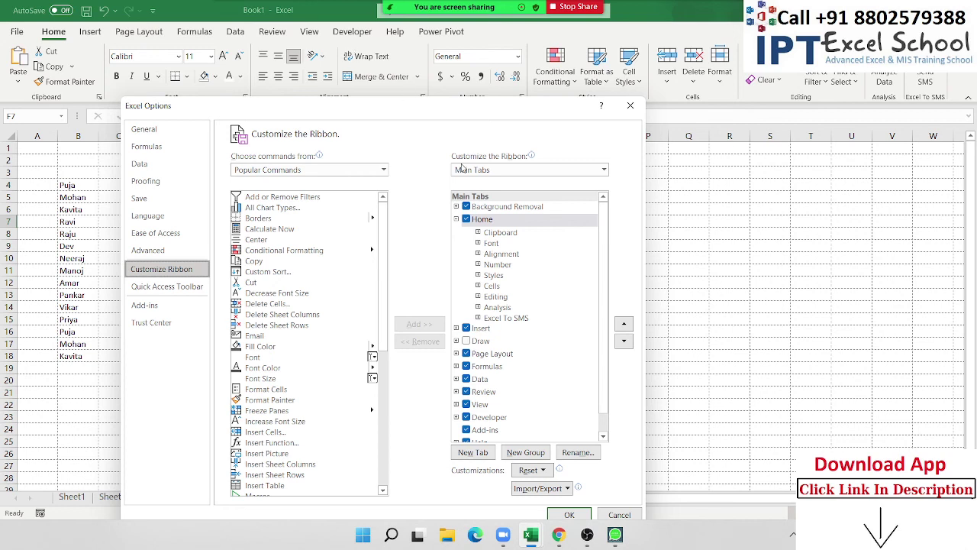
left_click(457, 219)
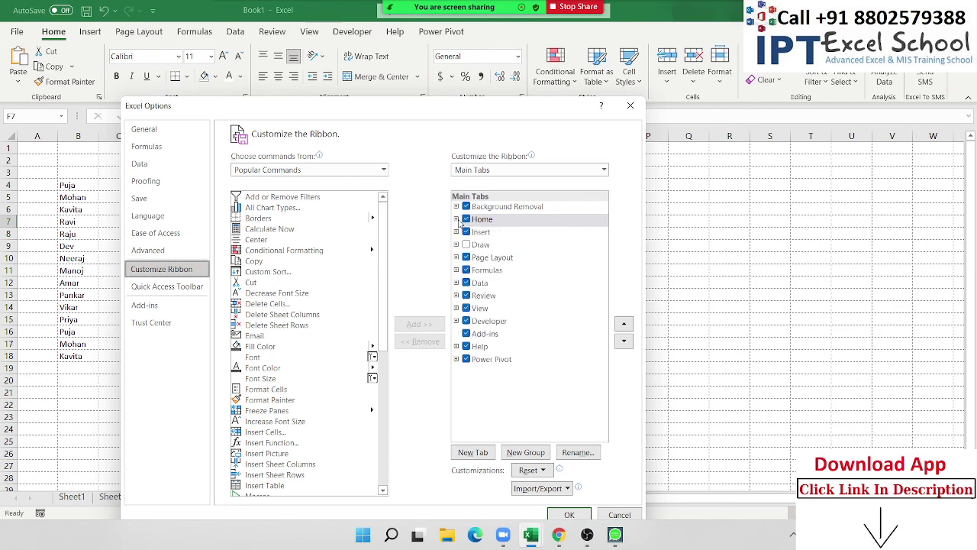
left_click(301, 171)
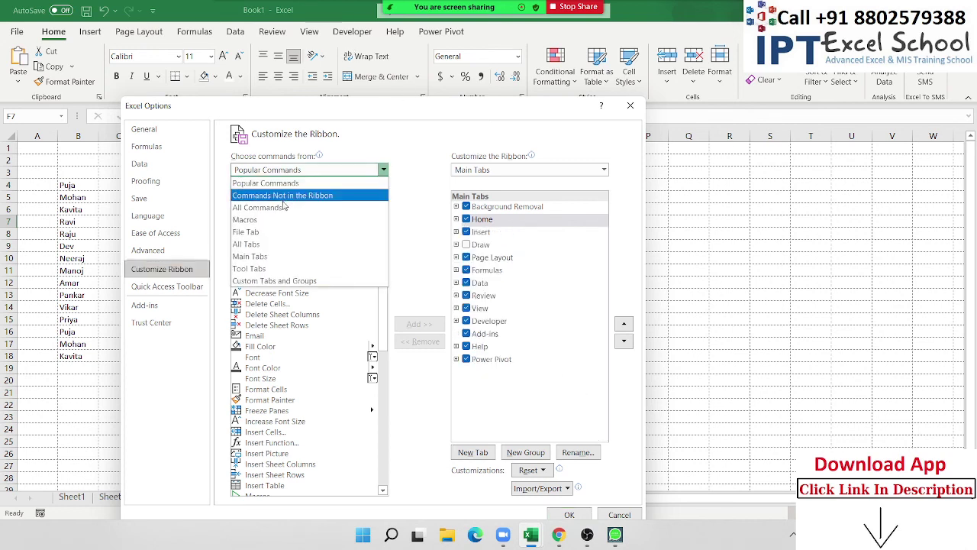
left_click(283, 195)
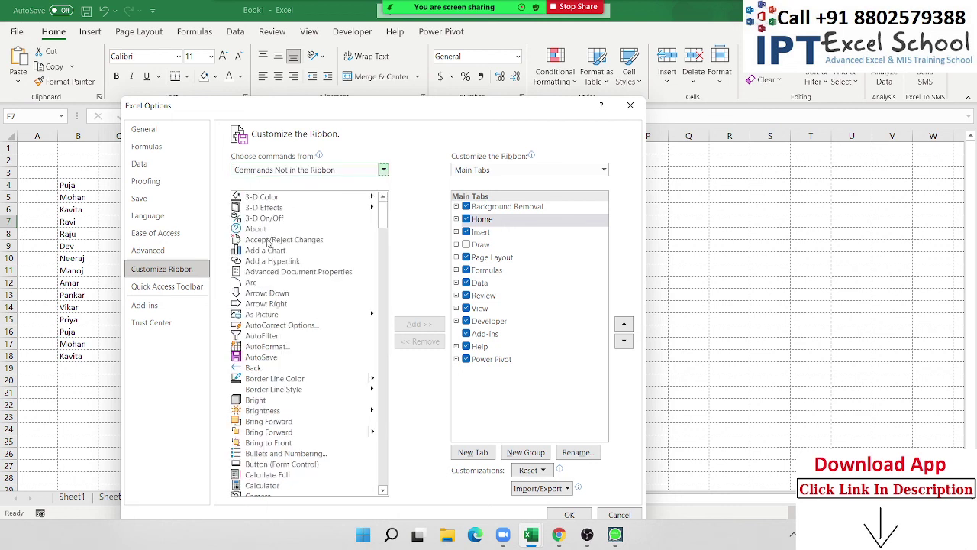
scroll(268, 272, "down", 4)
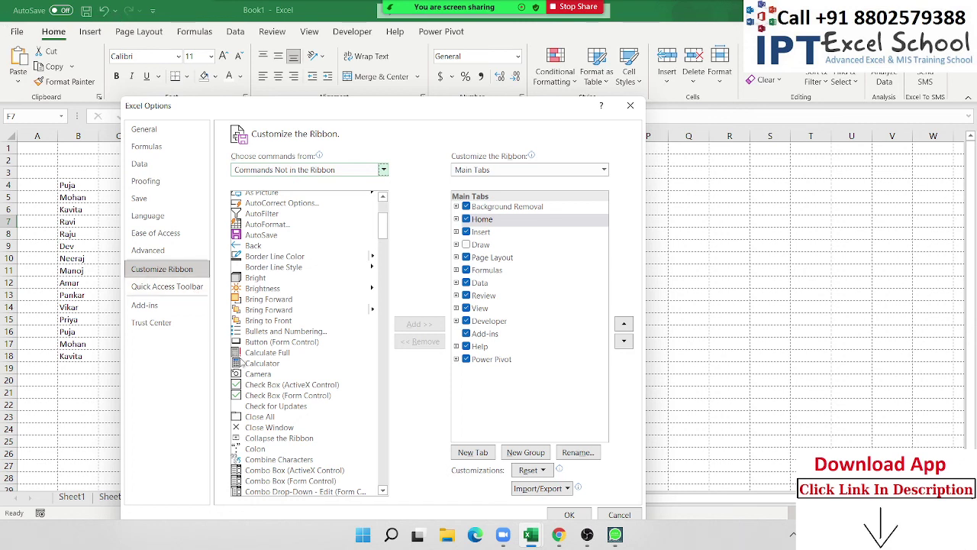
left_click(195, 289)
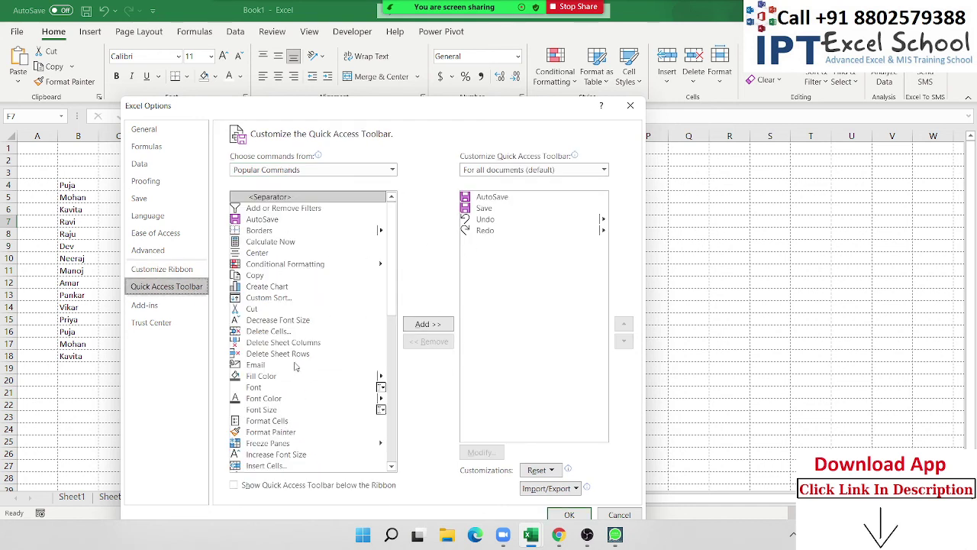
Switch the Choose commands from source to All Commands.
scroll(269, 318, "down", 3)
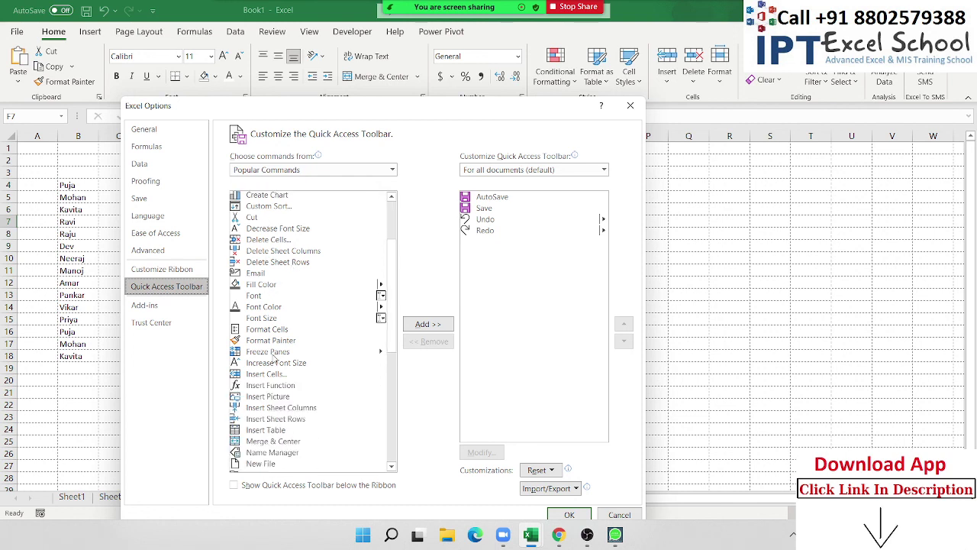
left_click(273, 354)
key("Home")
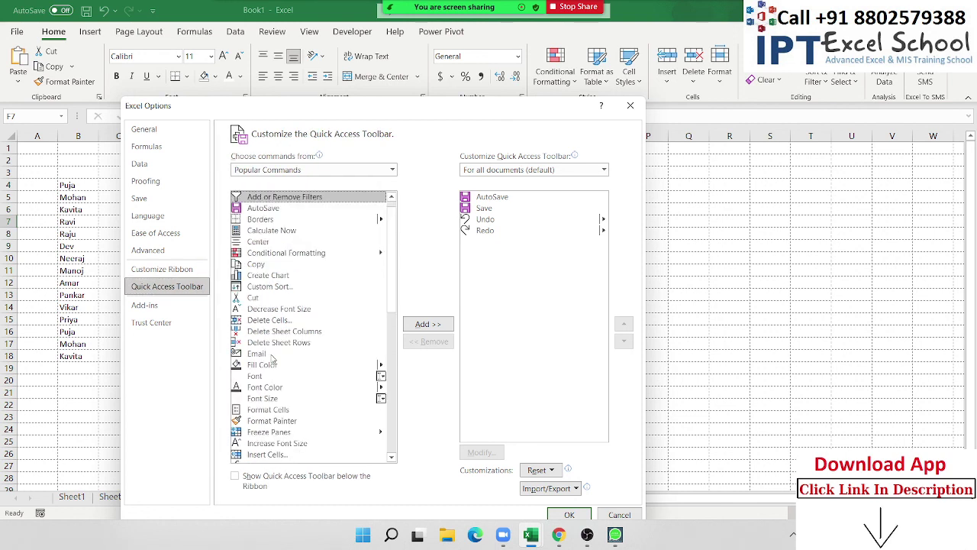
key("Down")
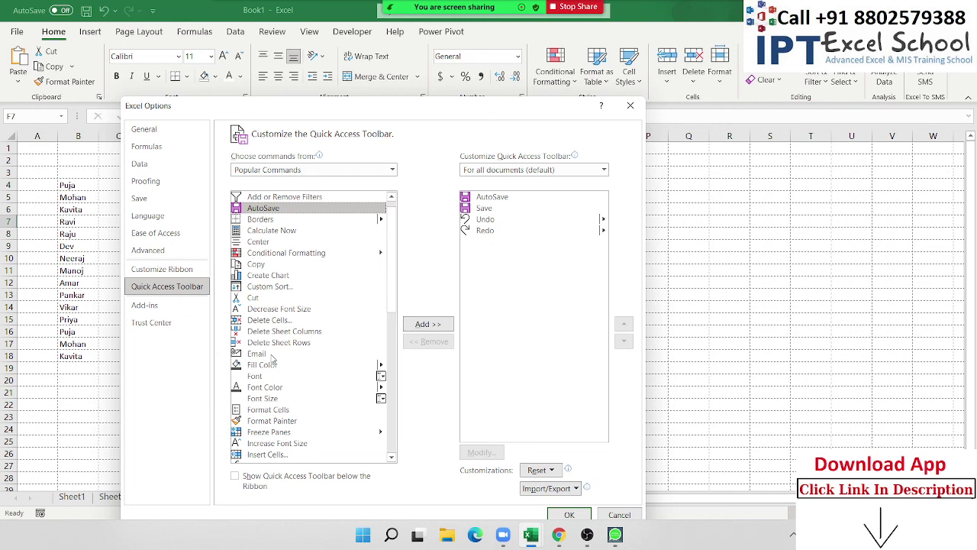
scroll(273, 344, "up", 1)
left_click(244, 170)
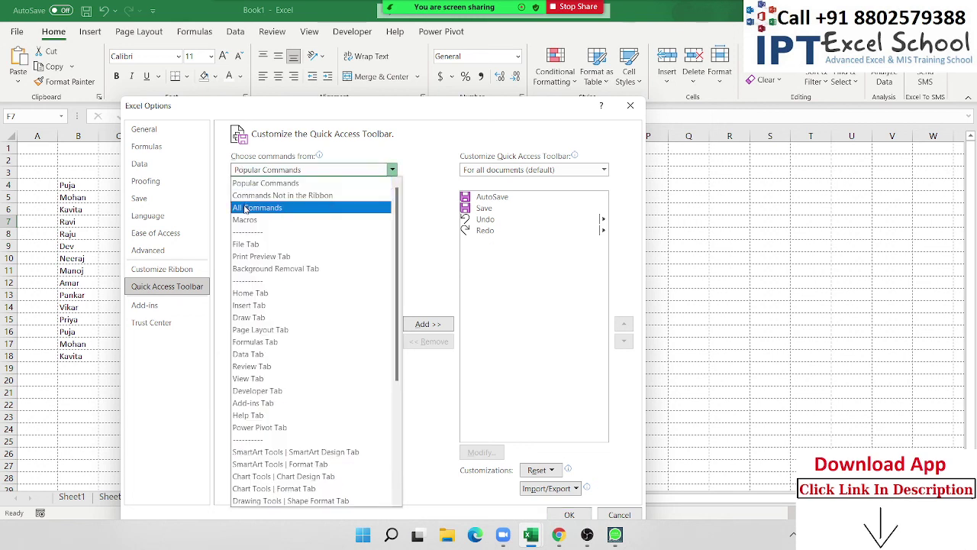
key("Escape")
key("Down")
key("Down")
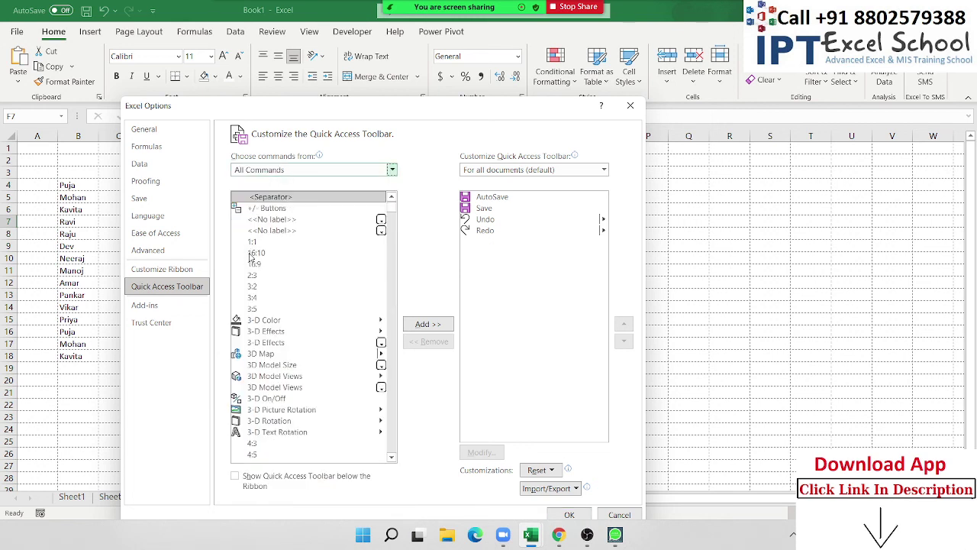
left_click(252, 253)
key("Page_Down")
key("Down")
key("Down")
key("Down")
key("Down")
key("Down")
key("Down")
key("Down")
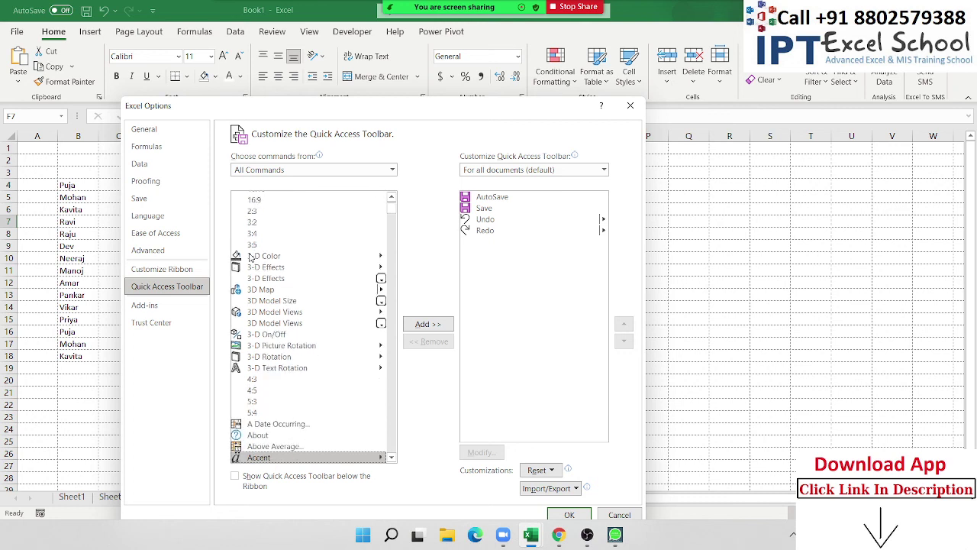
key("Down")
key("Down")
key("Down")
key("Down")
key("Down")
key("Down")
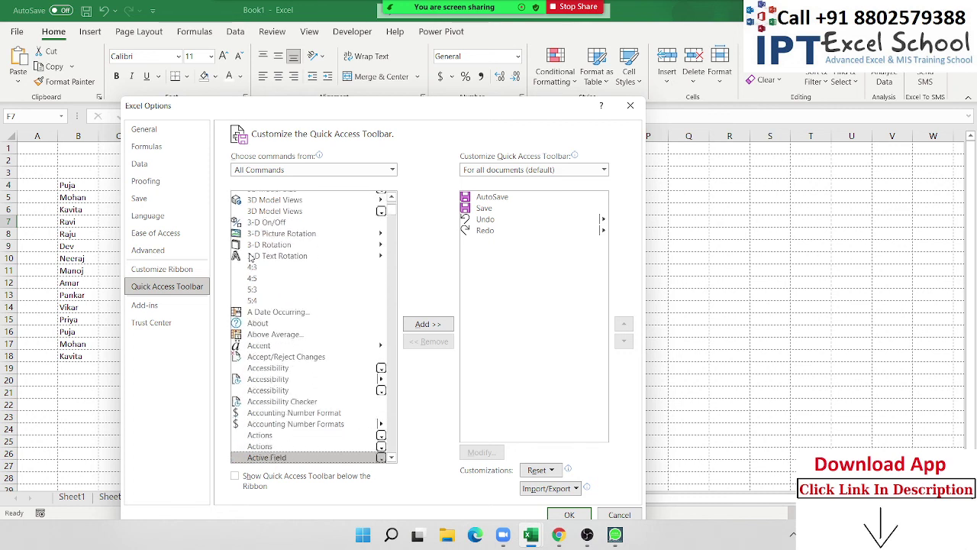
Add AutoFormat from All Commands to the Quick Access Toolbar and confirm with OK.
scroll(359, 454, "up", 1)
scroll(356, 455, "down", 4)
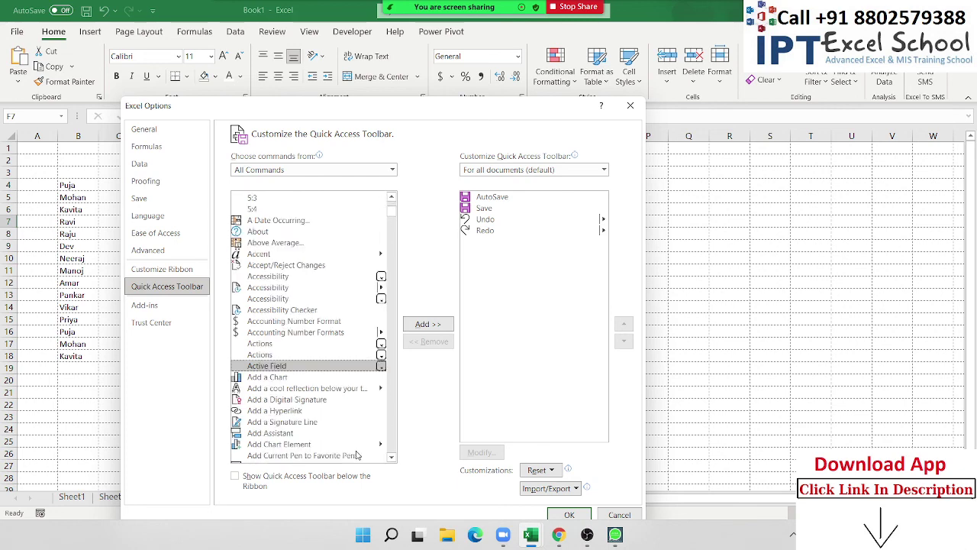
scroll(357, 455, "down", 2)
scroll(357, 455, "down", 3)
scroll(357, 455, "down", 4)
scroll(356, 455, "down", 3)
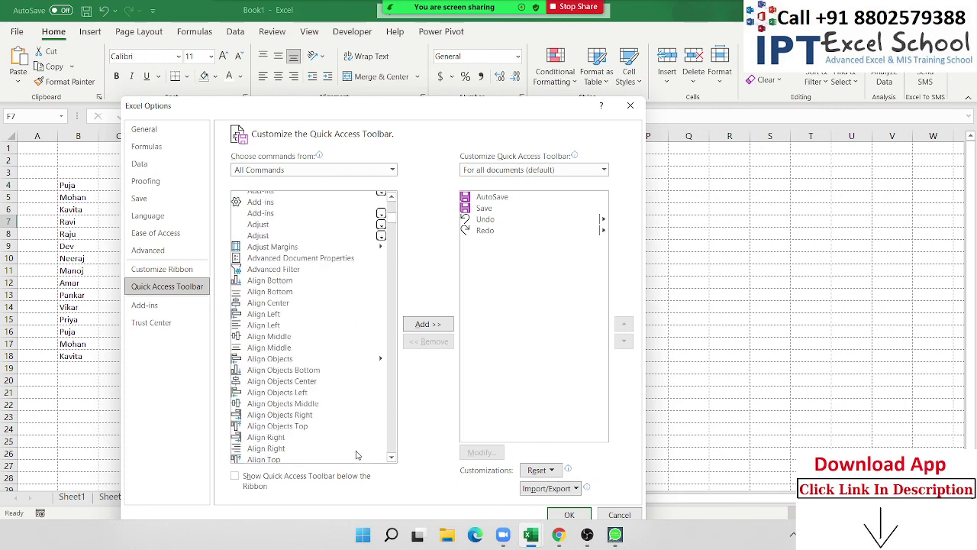
scroll(356, 455, "down", 3)
scroll(356, 455, "down", 3)
scroll(356, 455, "down", 3)
scroll(356, 455, "down", 2)
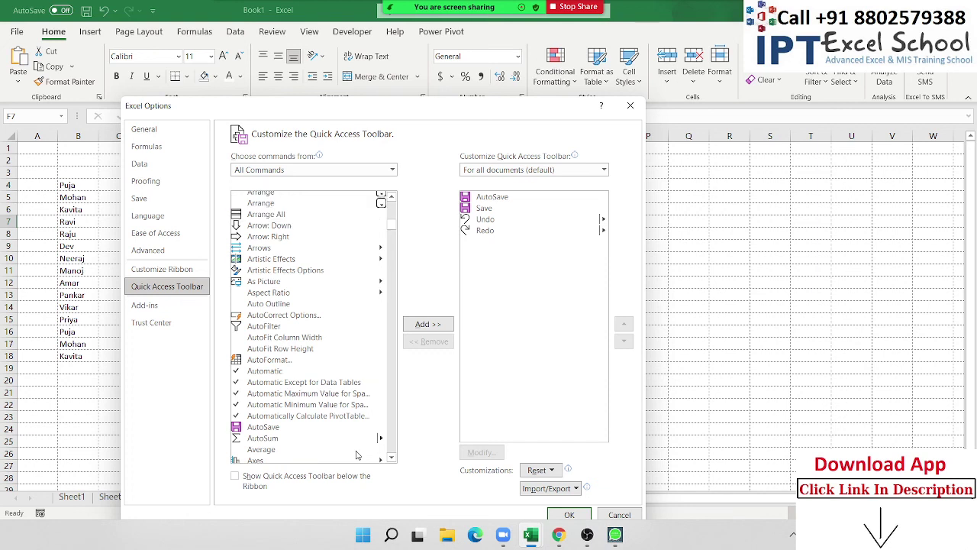
left_click(267, 359)
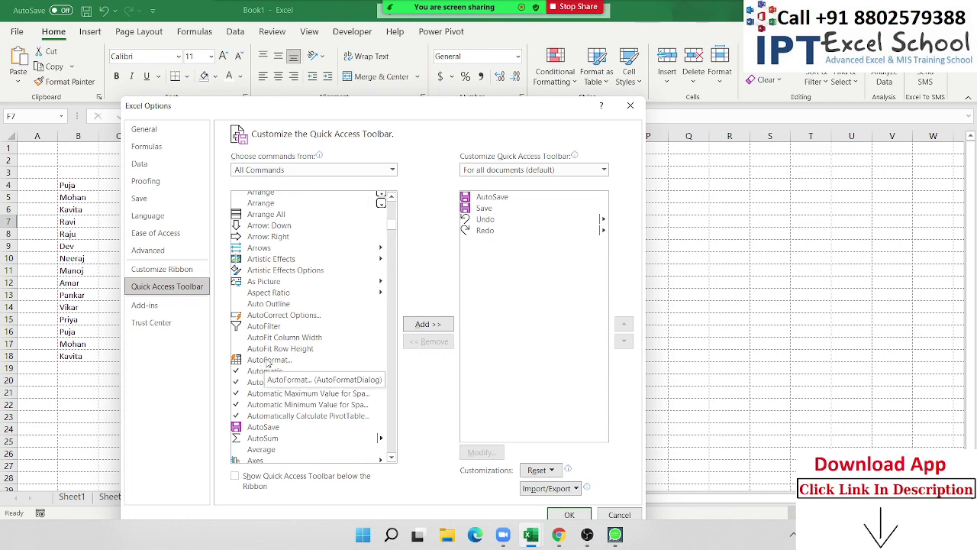
left_click(427, 323)
left_click(569, 513)
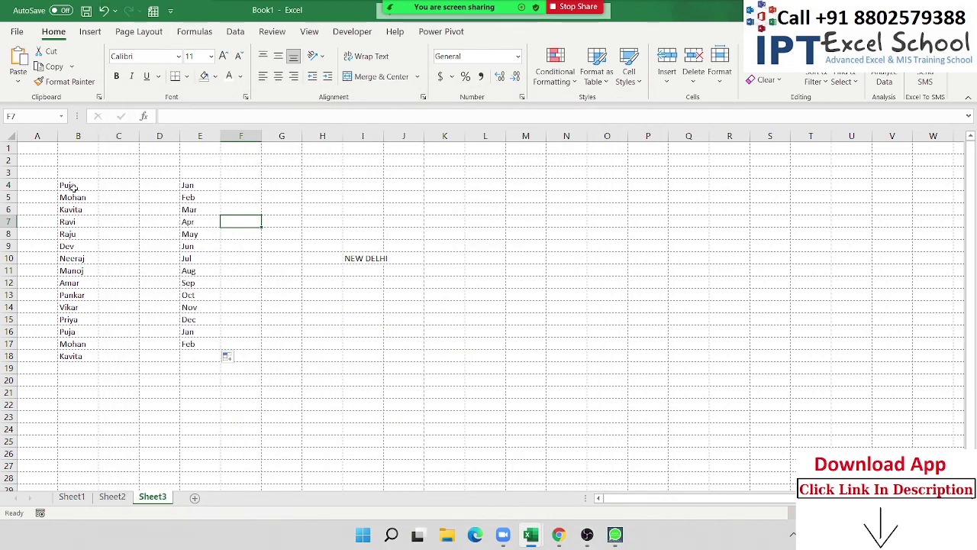
Apply the Classic 3 AutoFormat to the B4:E17 names and months table.
mouse_move(69, 185)
left_mouse_down()
mouse_move(75, 345)
mouse_move(196, 345)
left_mouse_up()
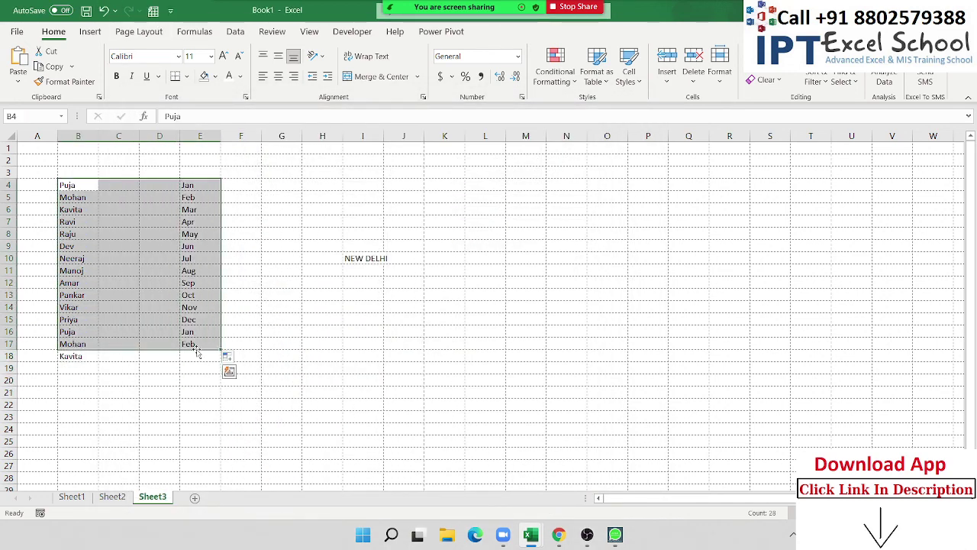
left_click(153, 11)
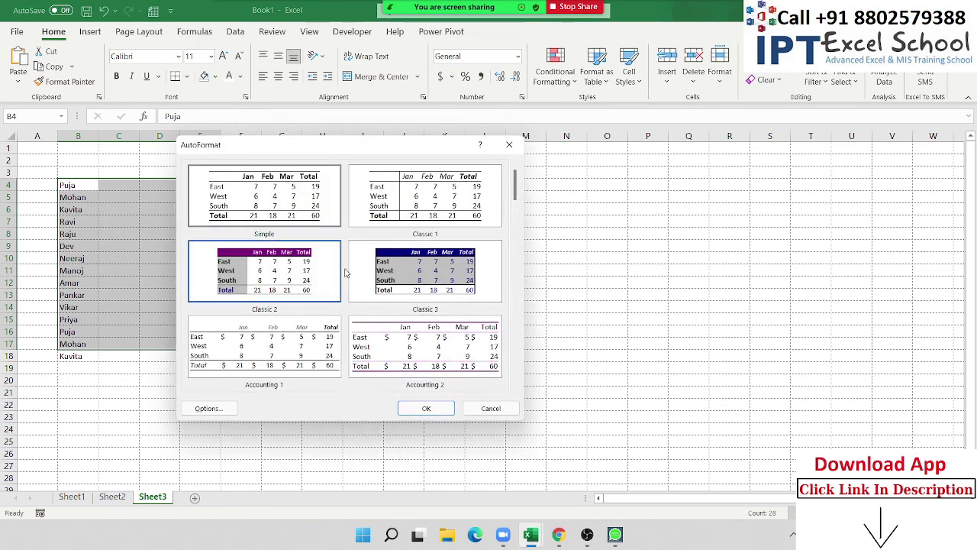
left_click(410, 281)
left_click(437, 407)
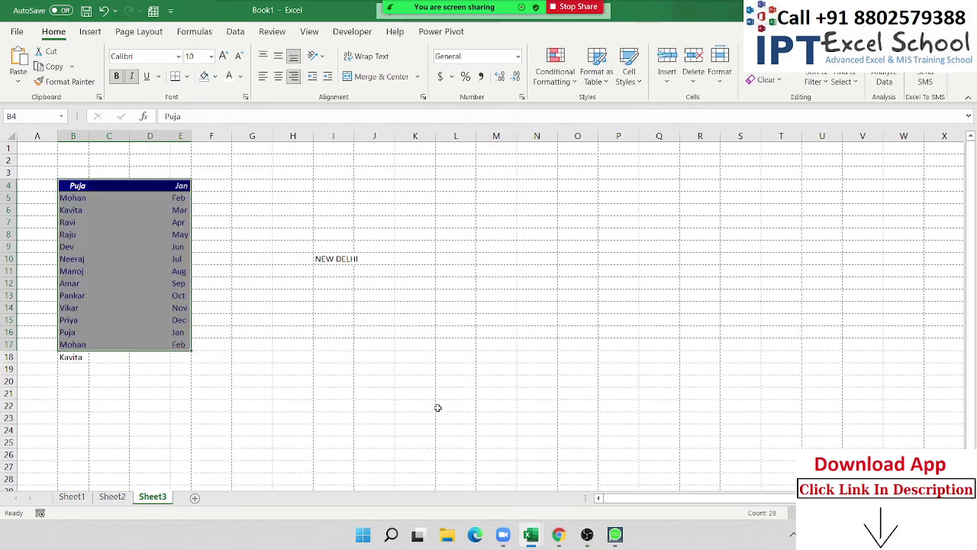
Inspect the formatted table, then undo twice to remove the format and the month column.
left_click(349, 368)
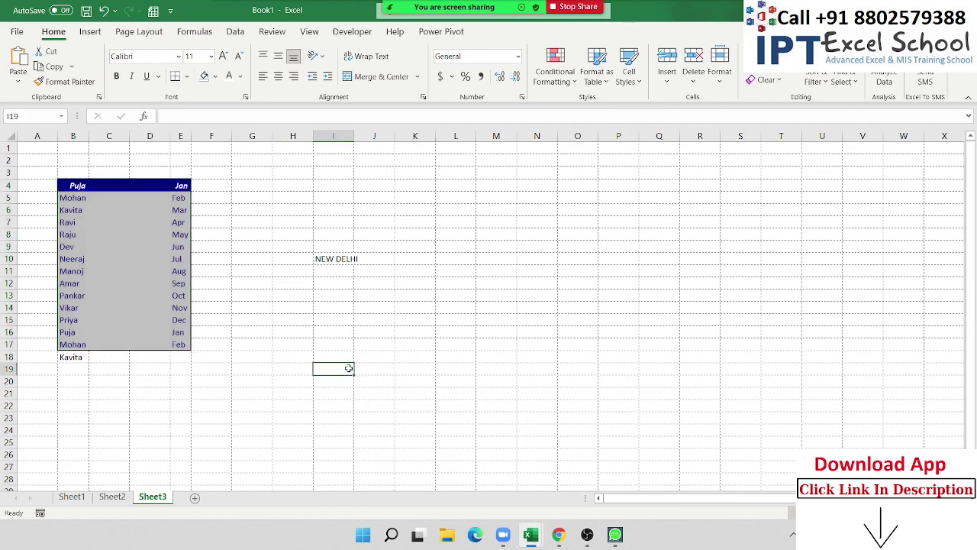
left_click(44, 219)
left_click(121, 239)
left_click(150, 246)
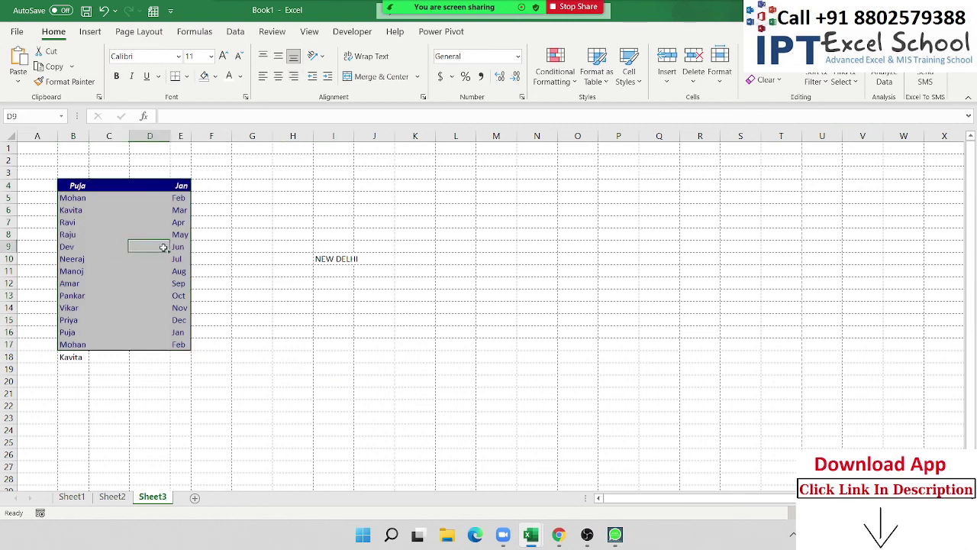
left_click(179, 247)
key("ctrl+z")
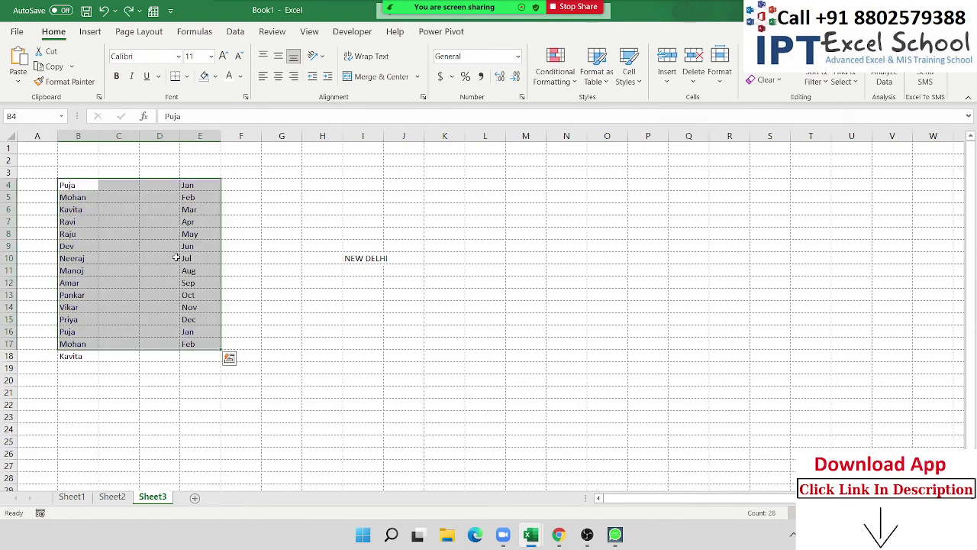
key("ctrl+z")
key("ctrl+z")
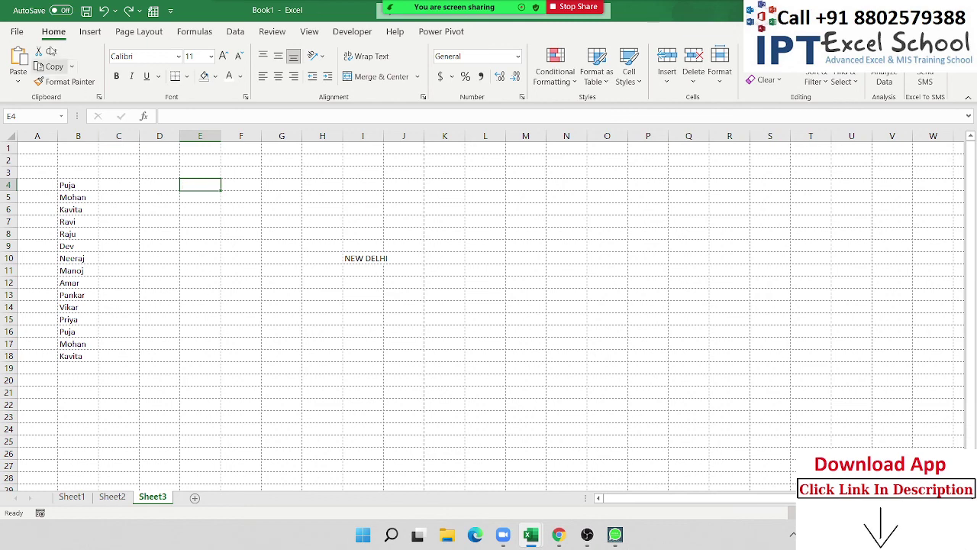
left_click(17, 31)
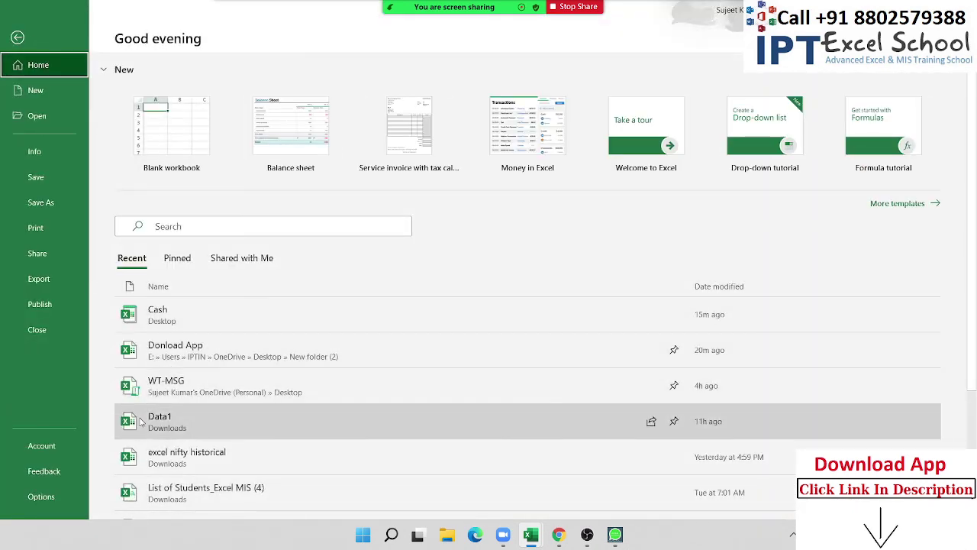
key("Escape")
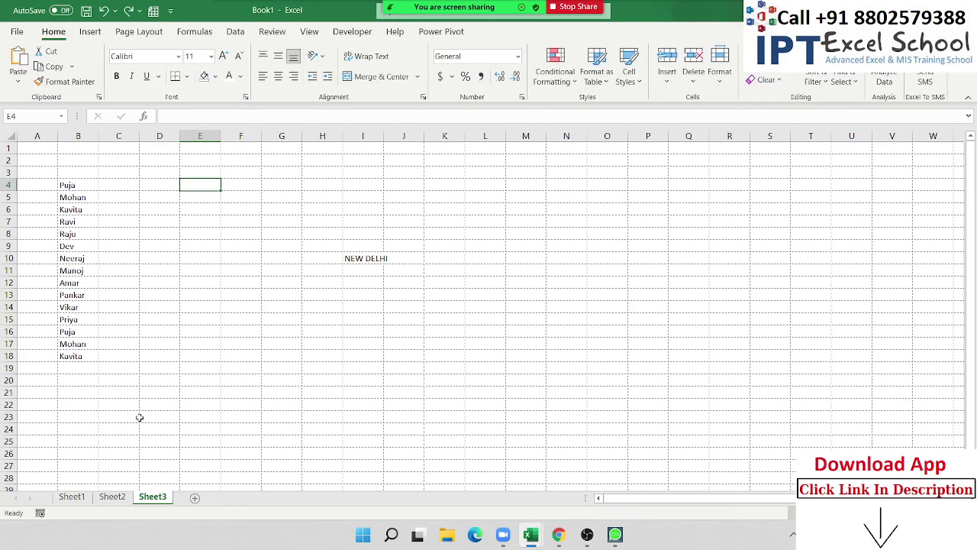